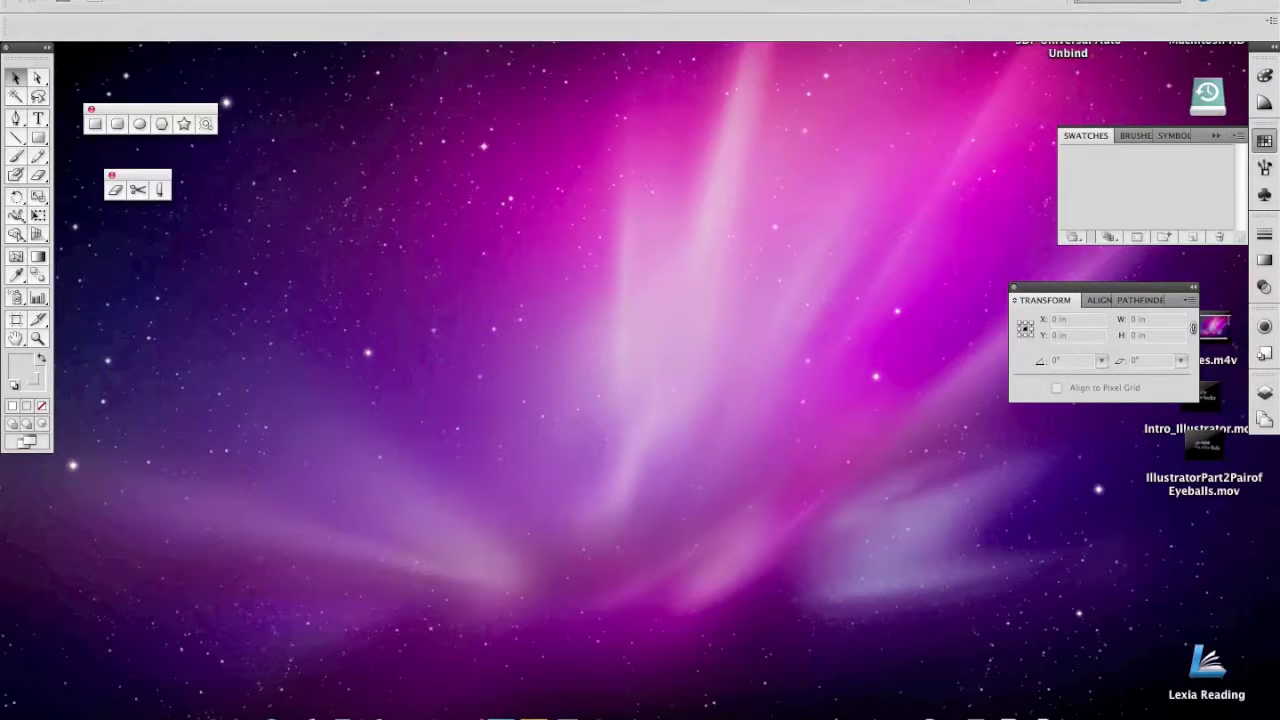
# Step: Create a new one-artboard Letter document in landscape orientation, 11 by 8.5 in
pyautogui.click(150, 3)
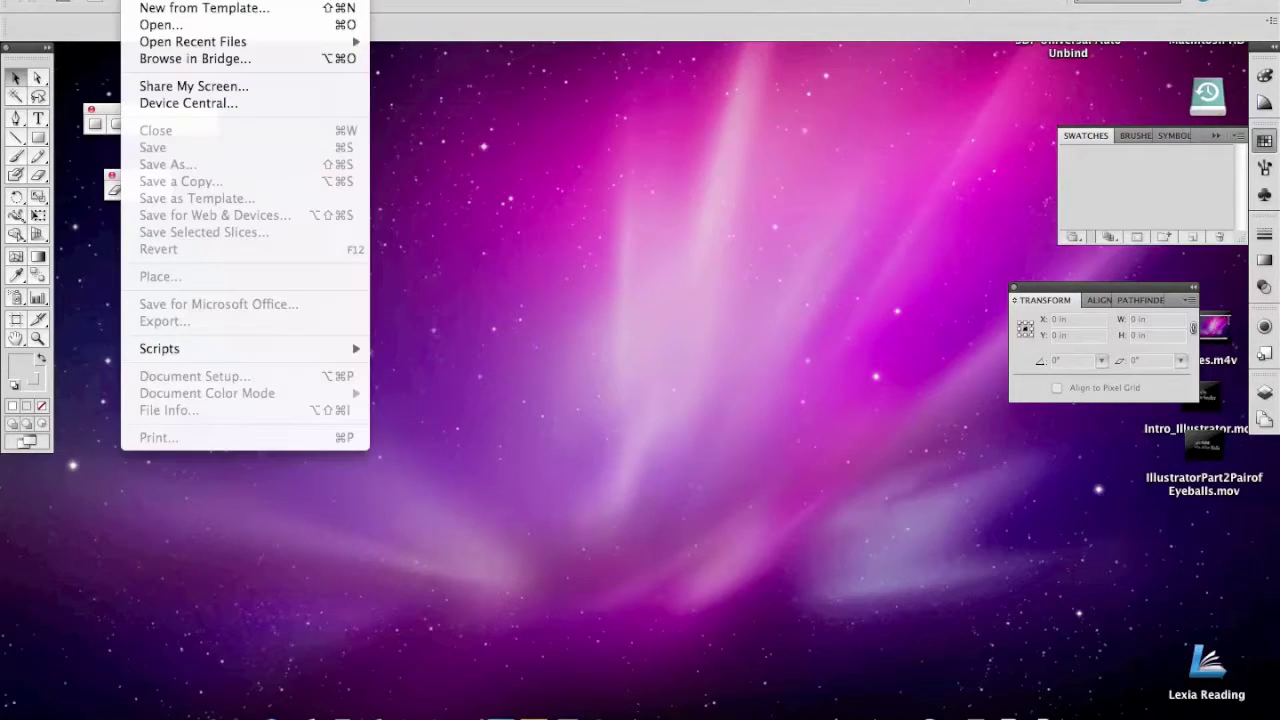
pyautogui.click(150, 3)
pyautogui.press('super+n')
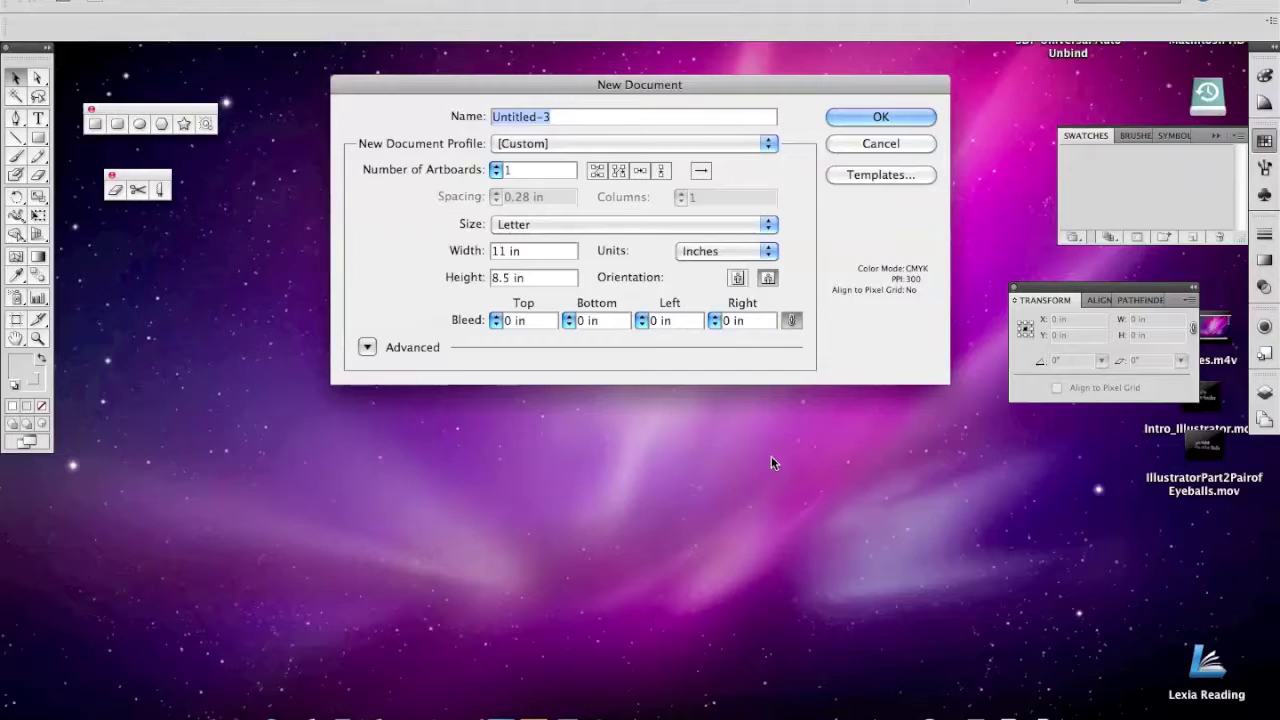
pyautogui.click(880, 118)
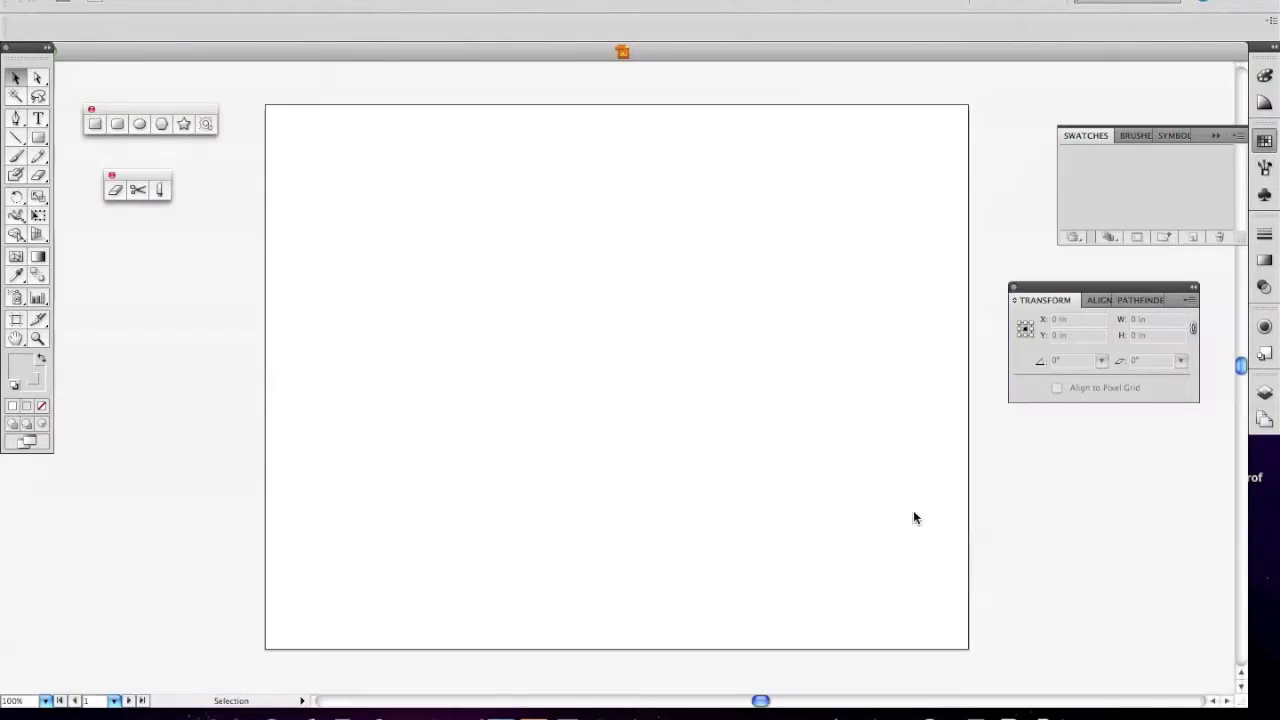
# Step: Draw a rectangle about 3.11 in wide and 1.69 in tall near the middle of the artboard
pyautogui.click(38, 137)
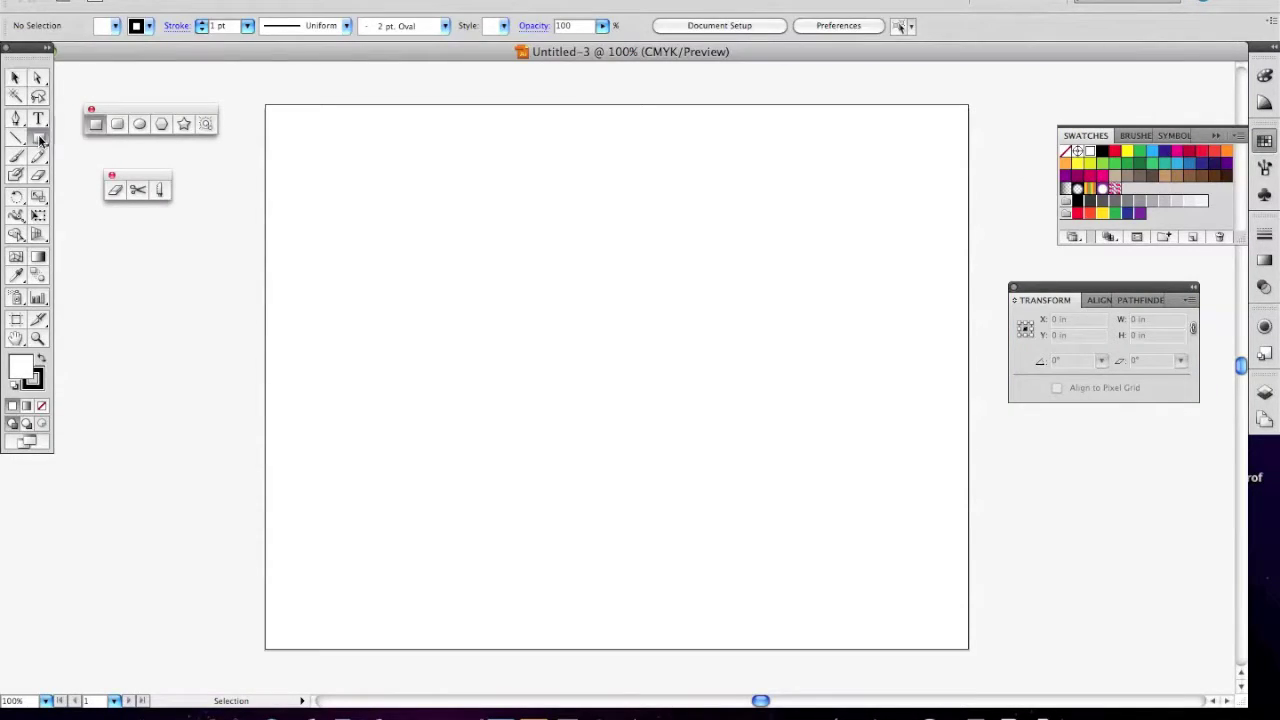
pyautogui.moveTo(438, 321); pyautogui.dragTo(638, 430)
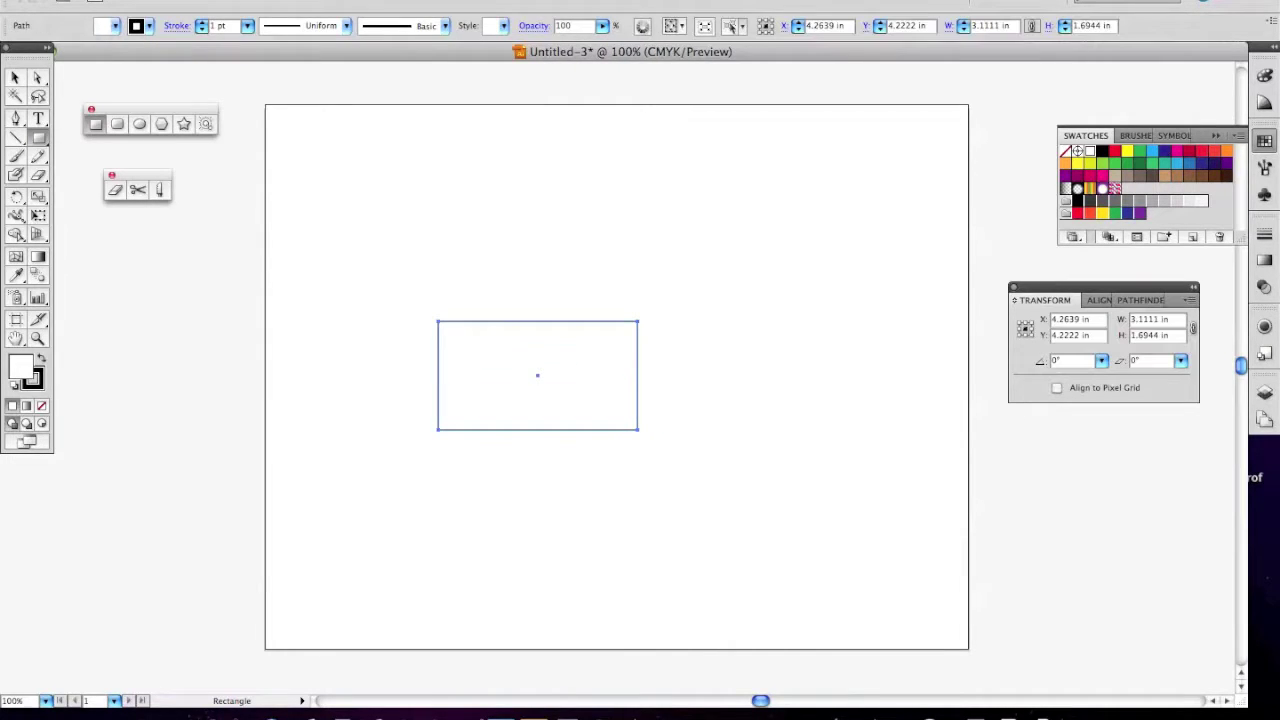
# Step: Try shearing the rectangle into a right-leaning parallelogram with Free Transform, and undo it
pyautogui.click(38, 216)
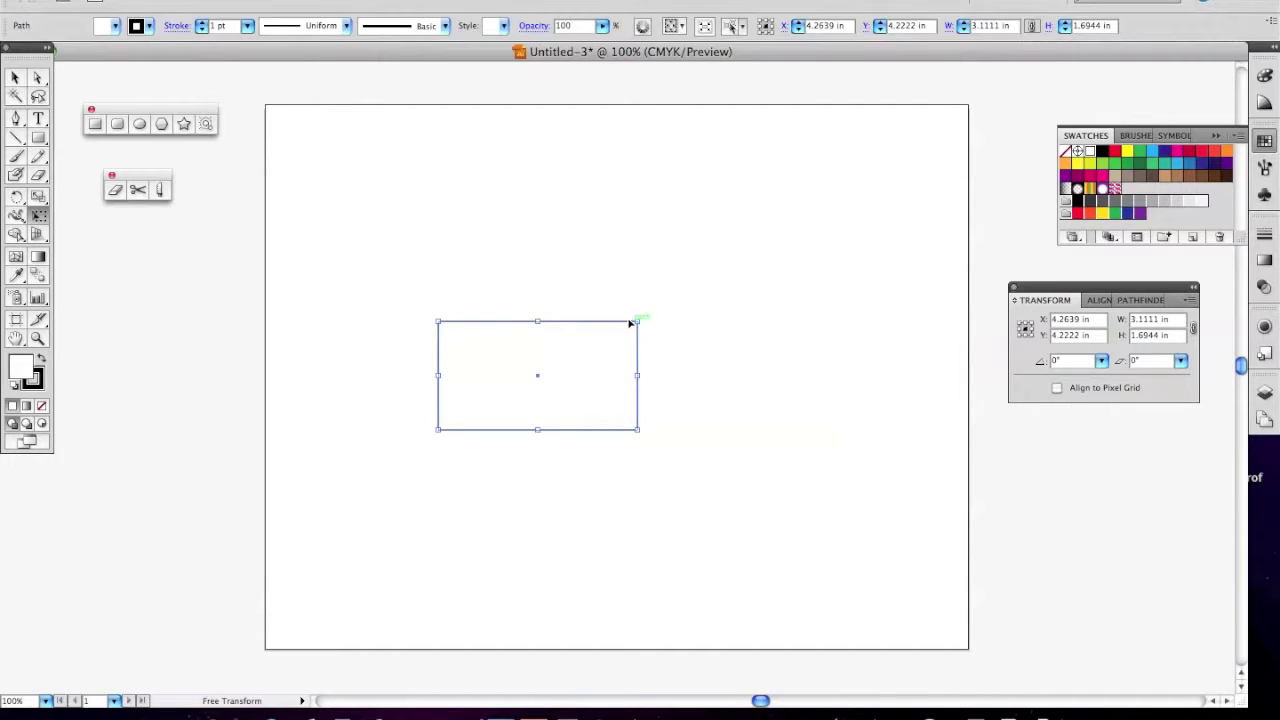
pyautogui.moveTo(537, 320); pyautogui.dragTo(537, 320)
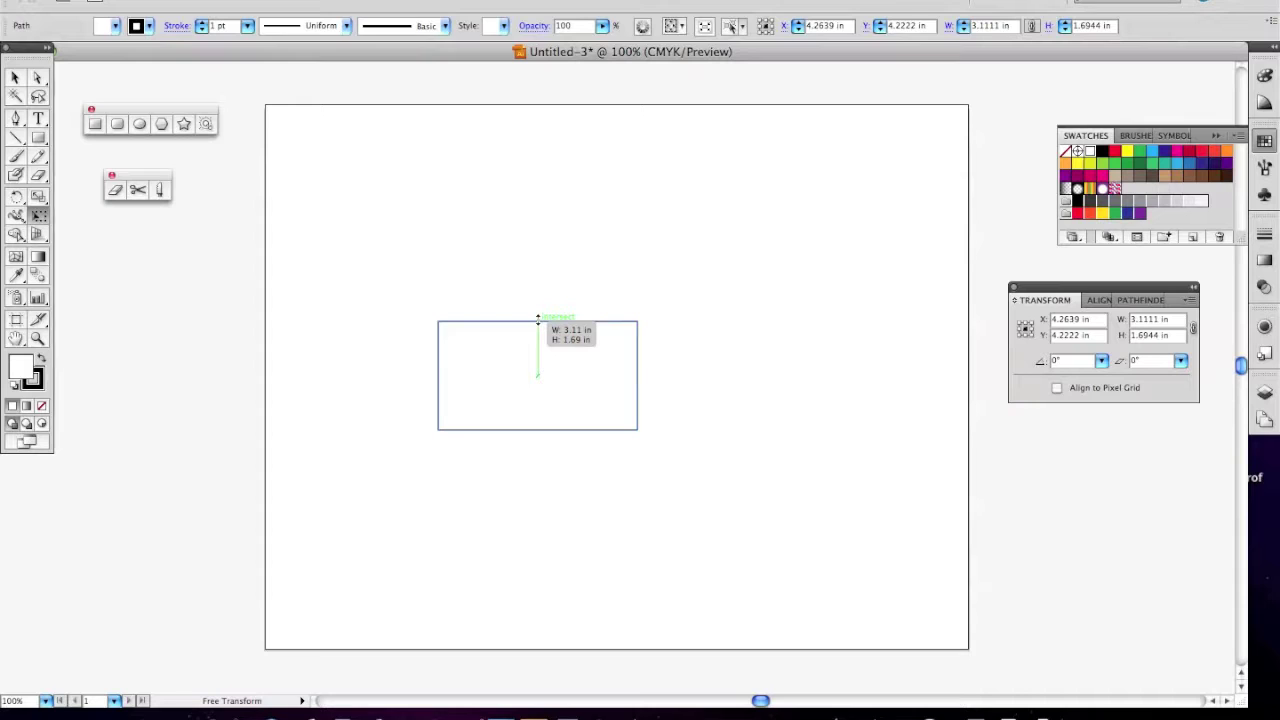
pyautogui.moveTo(537, 320); pyautogui.dragTo(707, 329)
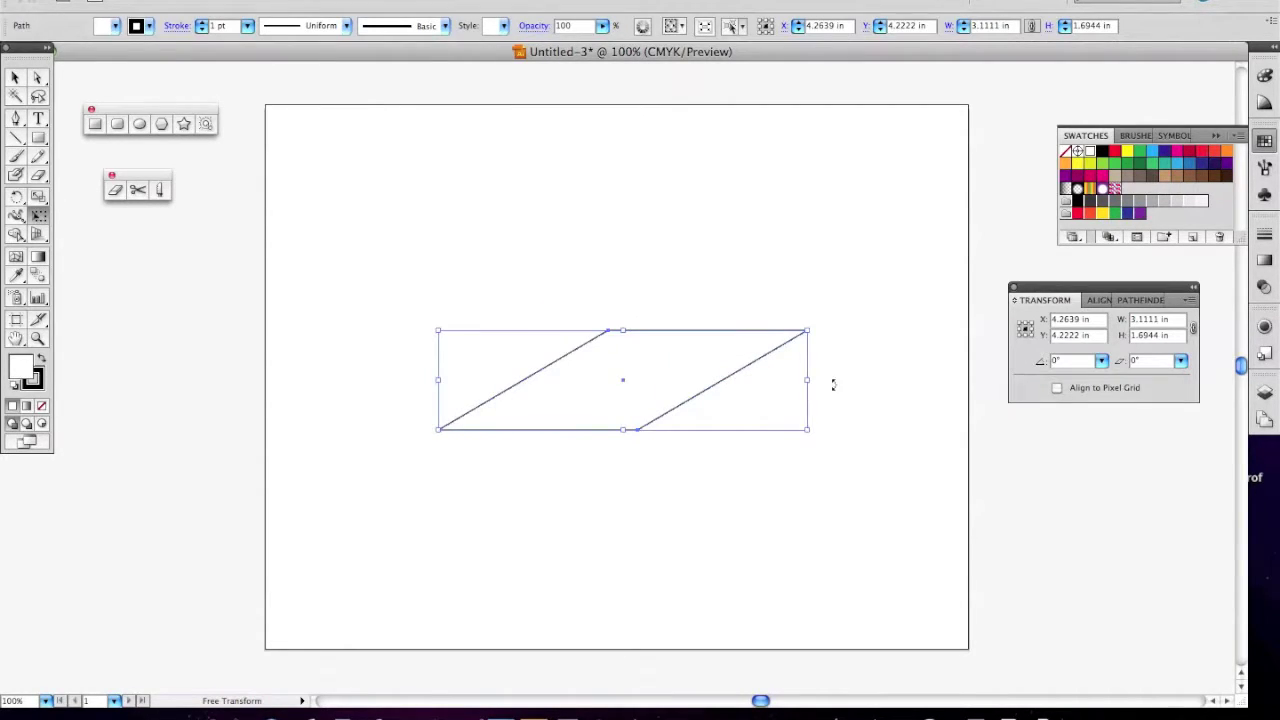
pyautogui.click(749, 529)
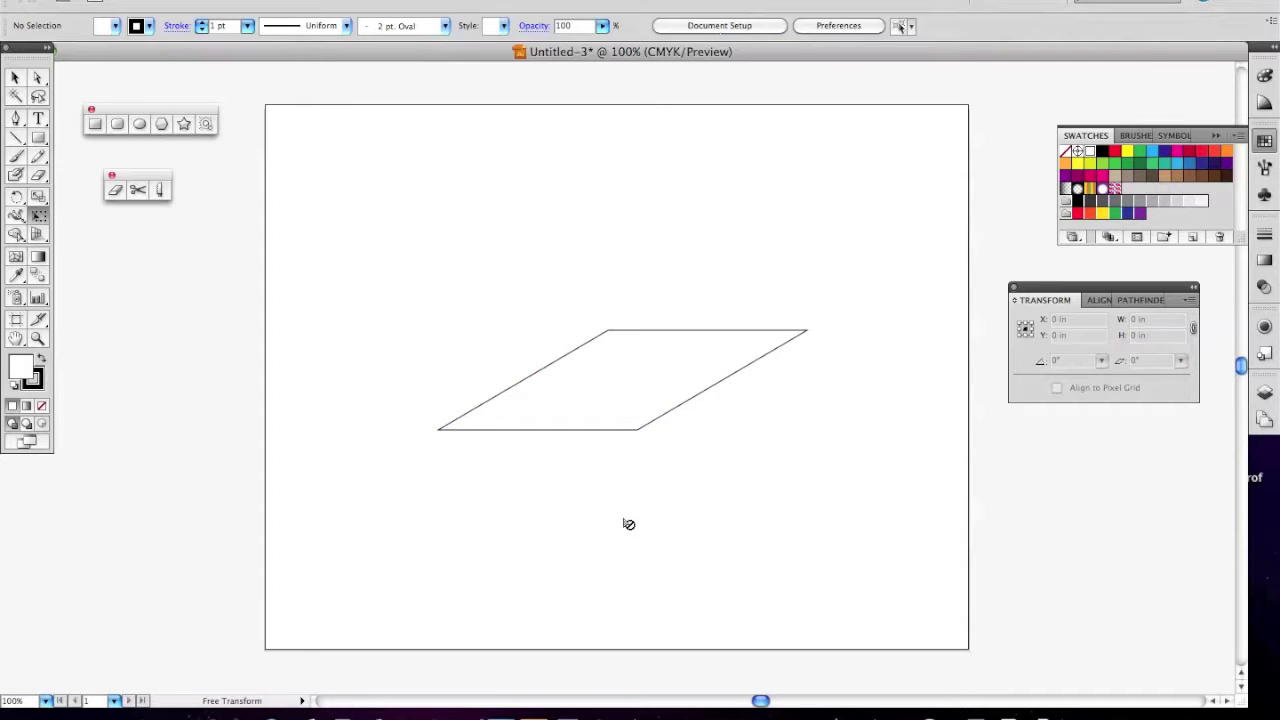
pyautogui.hotkey('ctrl', 'z')
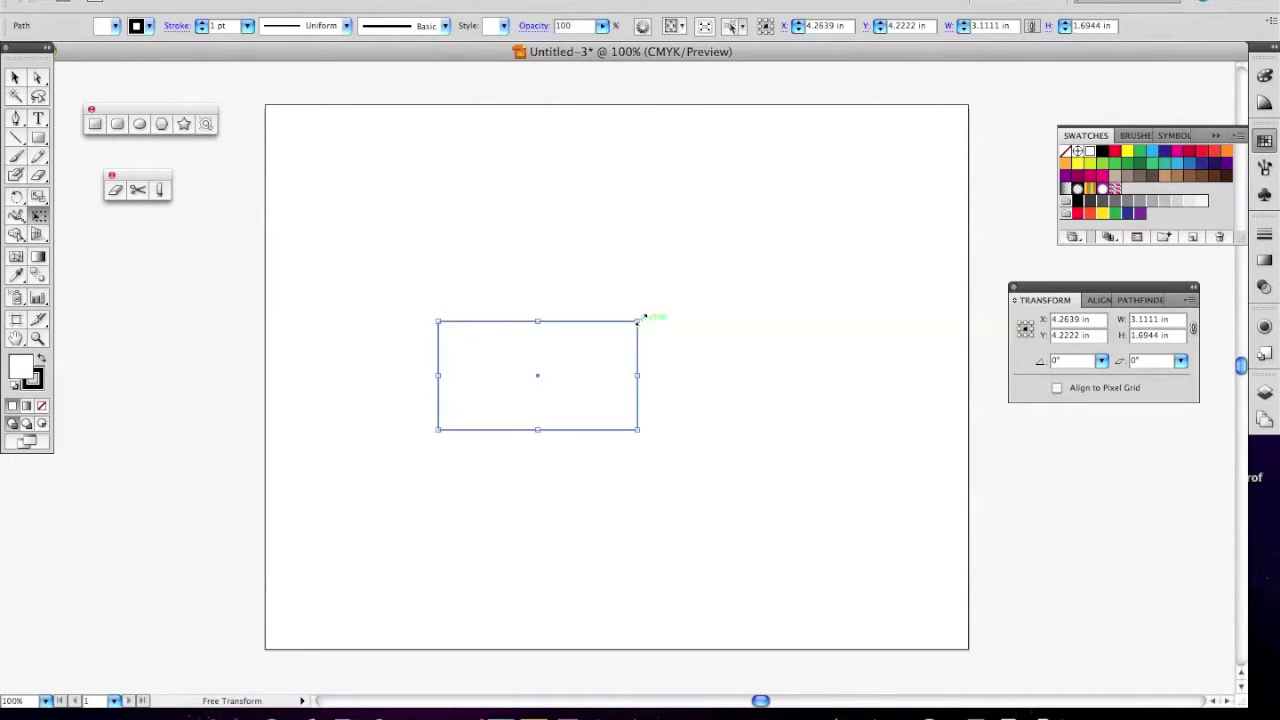
# Step: Try a perspective taper on the rectangle's top edge and a distortion of two opposite corners, undoing each change
pyautogui.moveTo(638, 320); pyautogui.dragTo(576, 286)
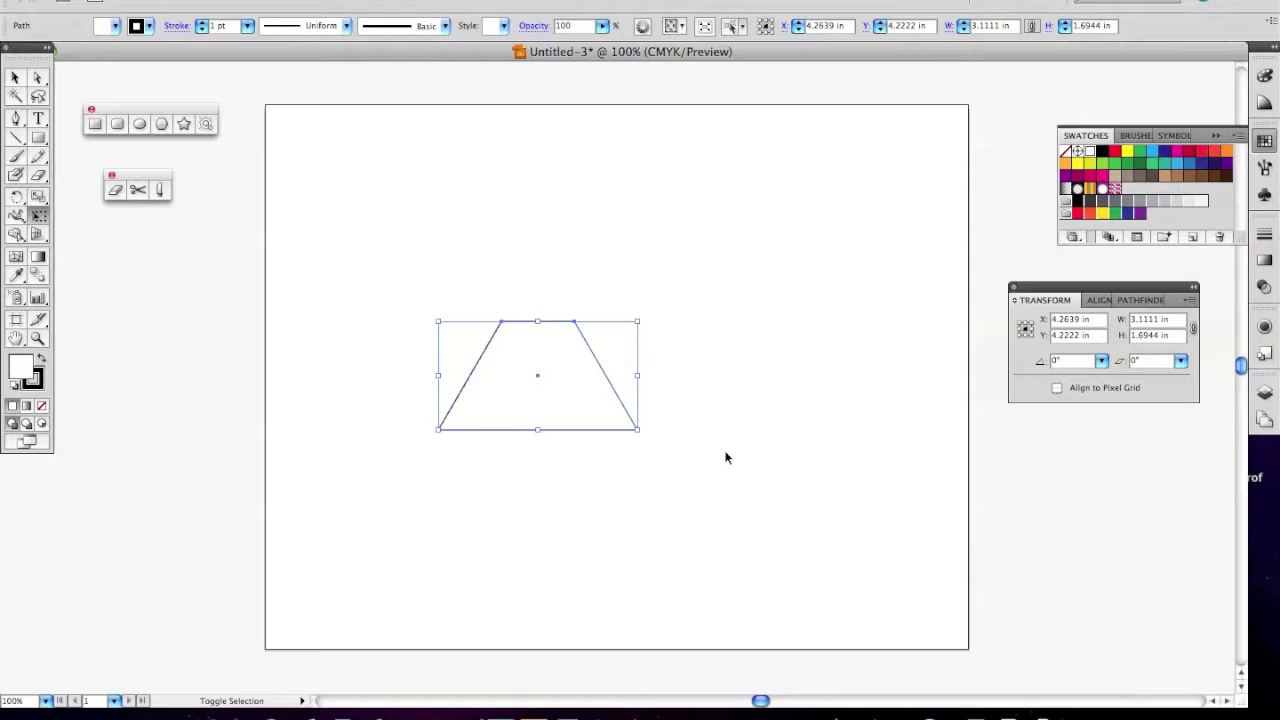
pyautogui.press('super+z')
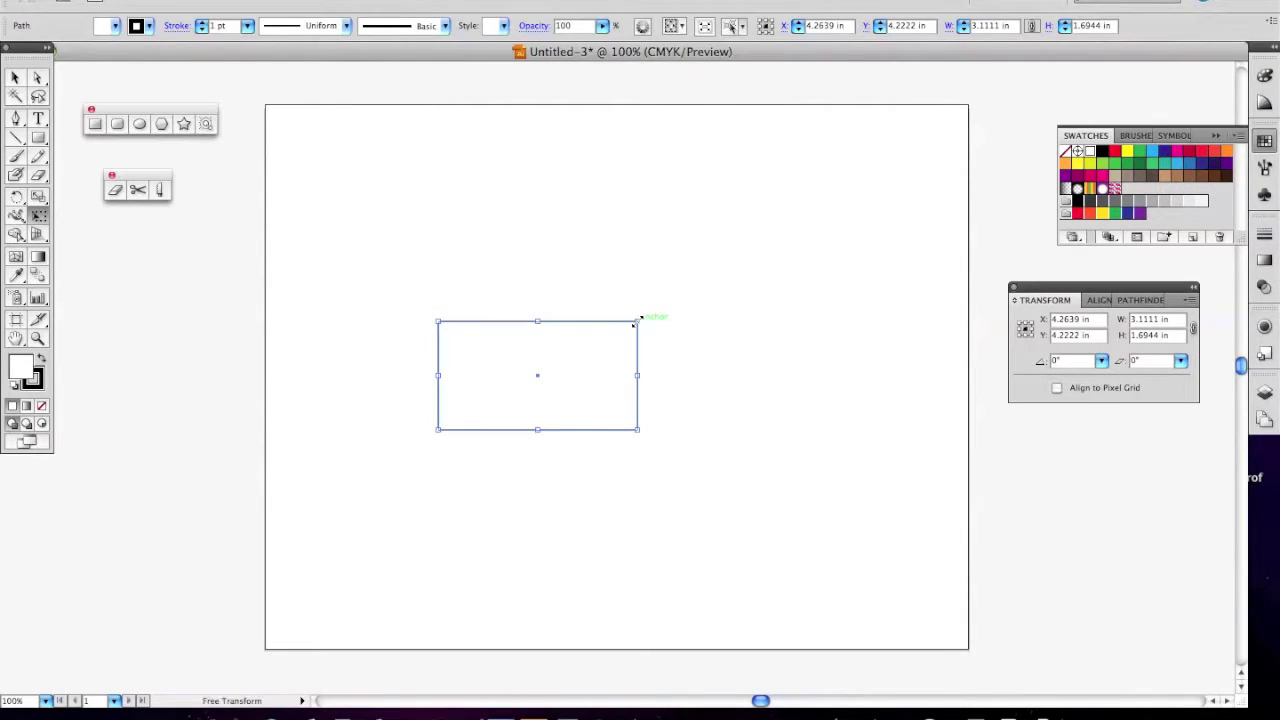
pyautogui.moveTo(634, 324); pyautogui.dragTo(638, 375)
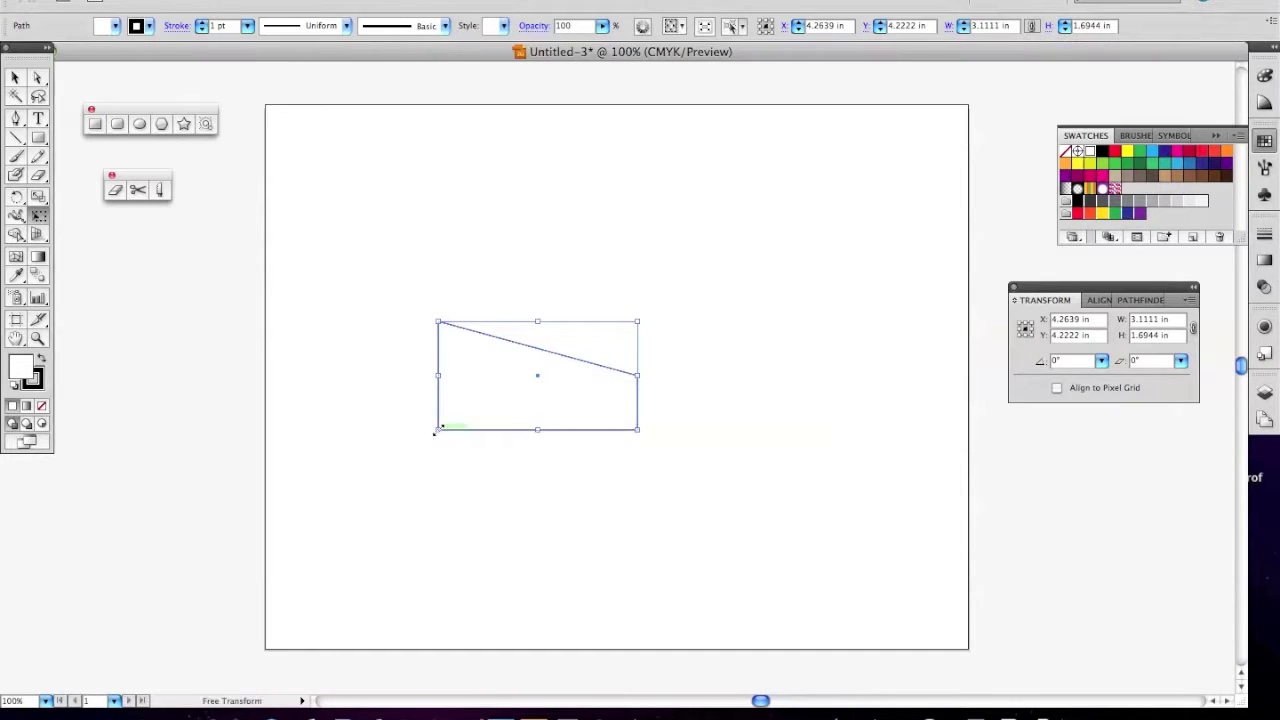
pyautogui.moveTo(438, 430); pyautogui.dragTo(350, 387)
pyautogui.press('super+z')
pyautogui.press('super+z')
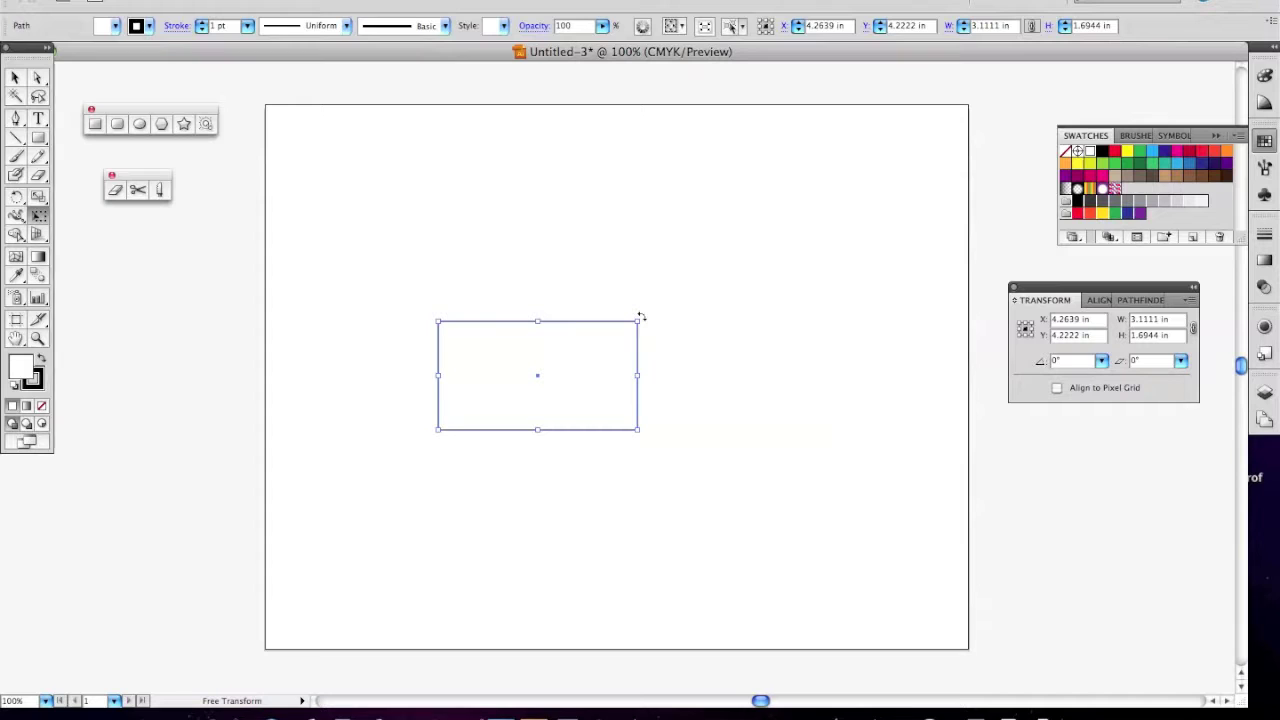
# Step: Try rotating the rectangle freely from its upper-right corner, undoing each attempt
pyautogui.moveTo(642, 316); pyautogui.dragTo(671, 397)
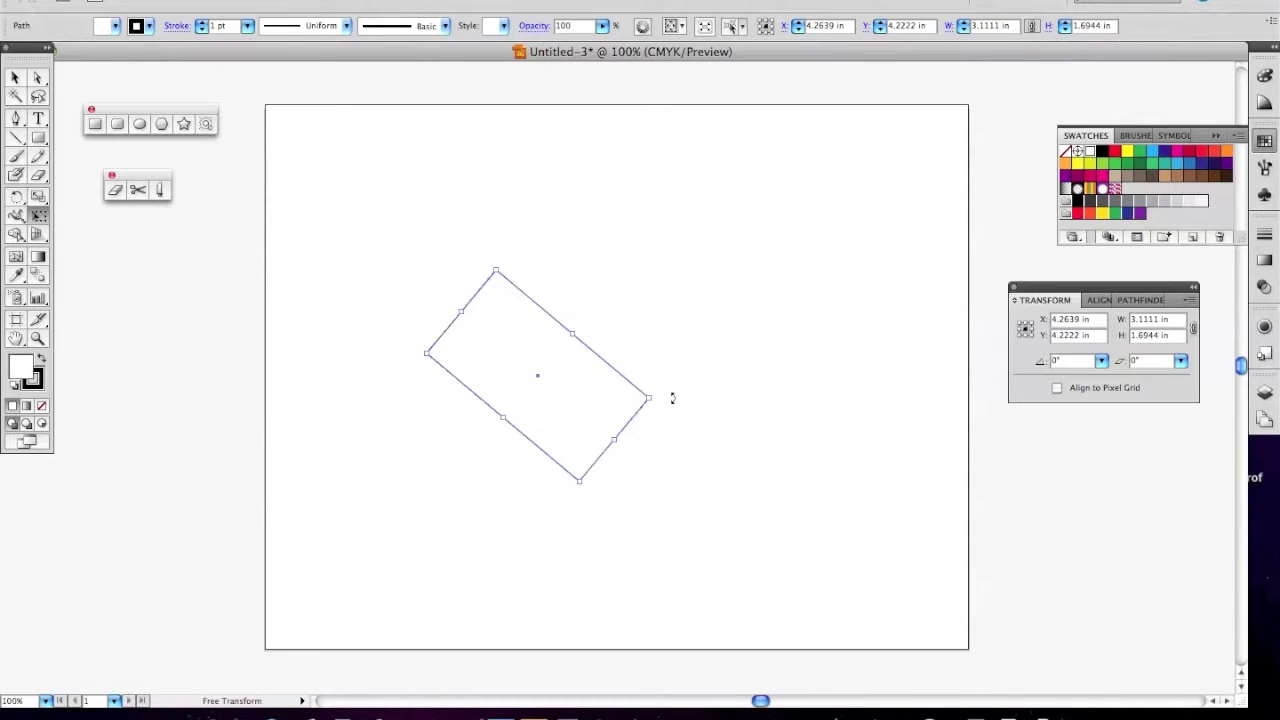
pyautogui.press('super+z')
pyautogui.moveTo(638, 321); pyautogui.dragTo(659, 232)
pyautogui.press('super+z')
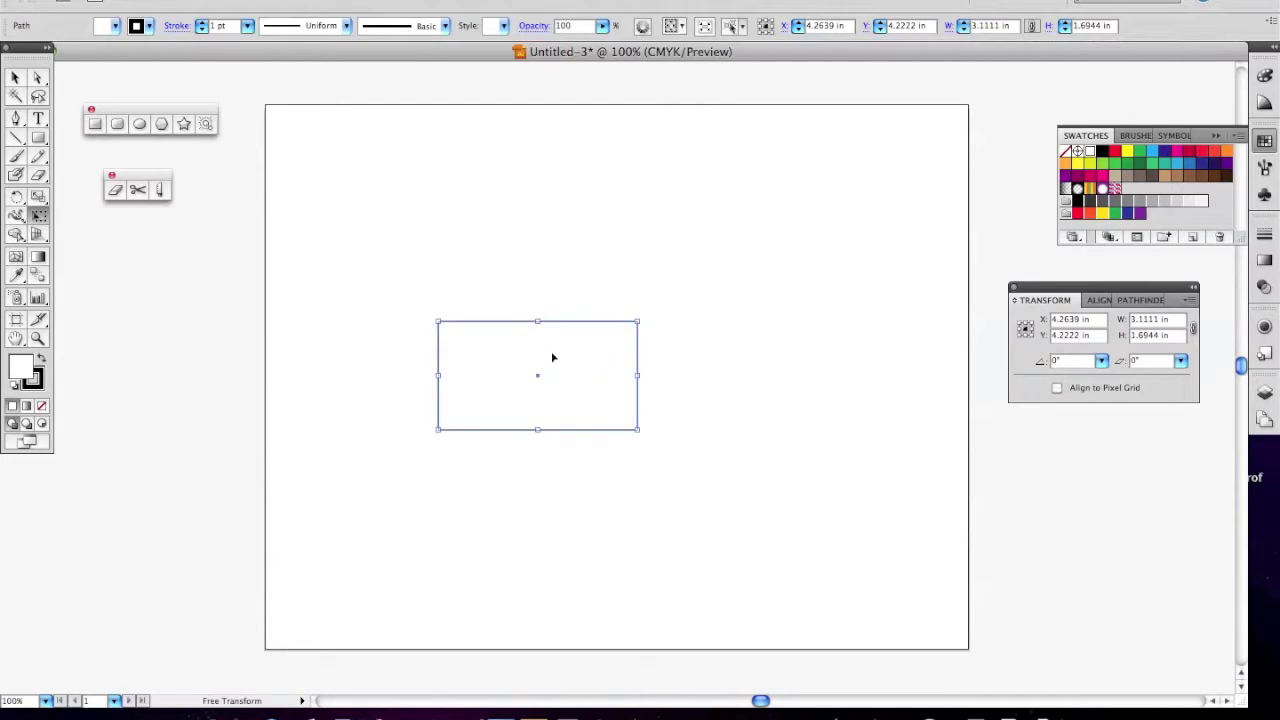
# Step: Move the rectangle on the artboard so its centre sits at about X 3.63 in, Y 3.99 in
pyautogui.moveTo(540, 371); pyautogui.dragTo(657, 461)
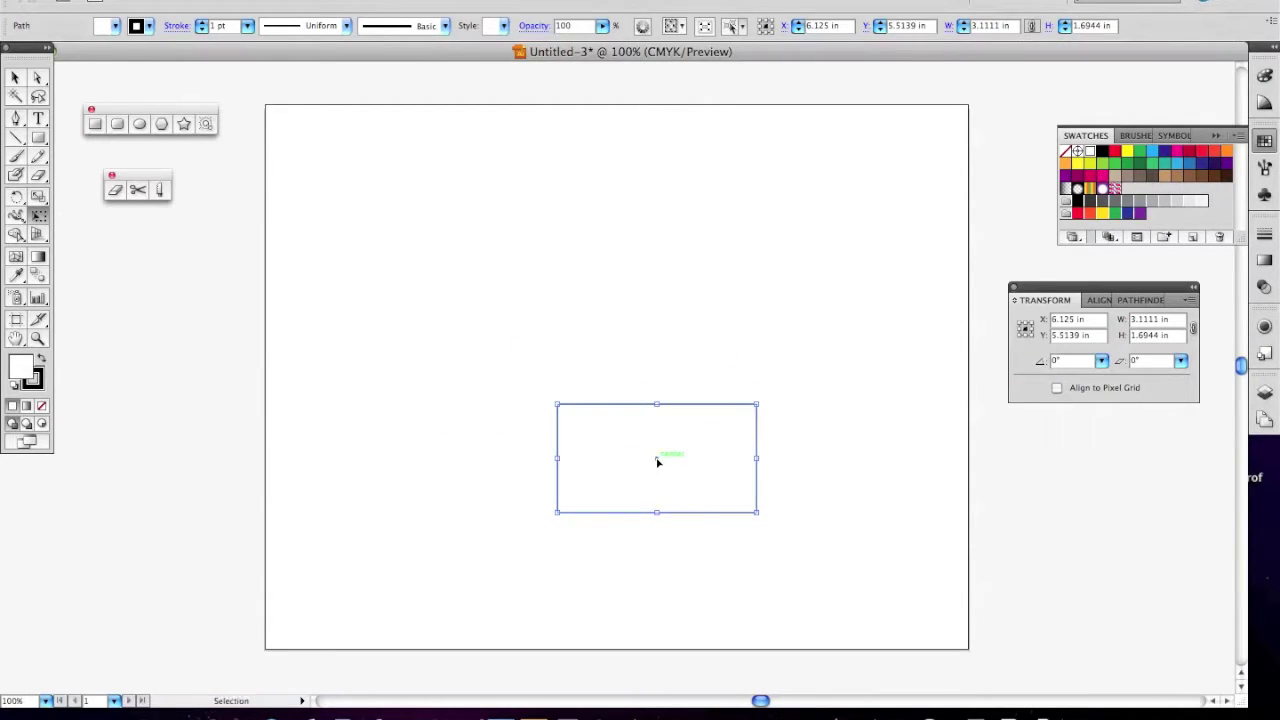
pyautogui.moveTo(657, 461)
pyautogui.mouseDown()
pyautogui.moveTo(514, 336)
pyautogui.moveTo(497, 364)
pyautogui.mouseUp()
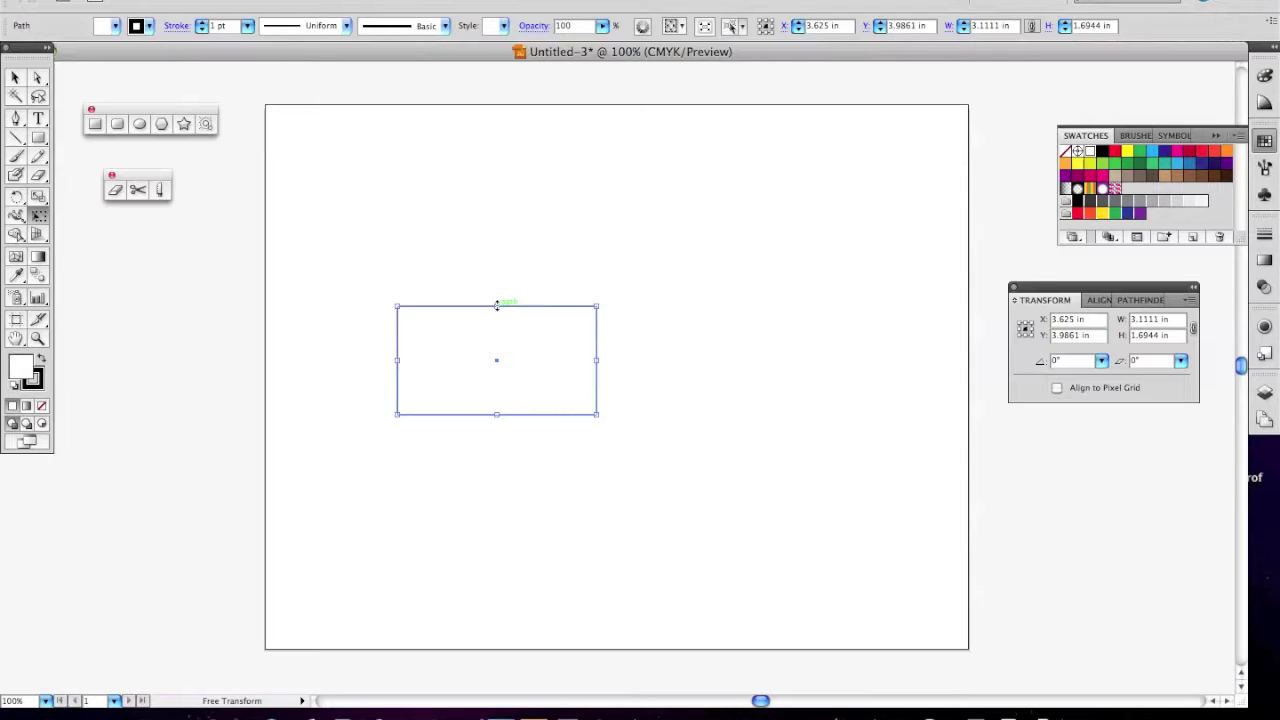
# Step: Try shearing the moved rectangle from its top edge into a parallelogram about 5.06 by 1.01 in, and undo it
pyautogui.moveTo(496, 305); pyautogui.dragTo(496, 304)
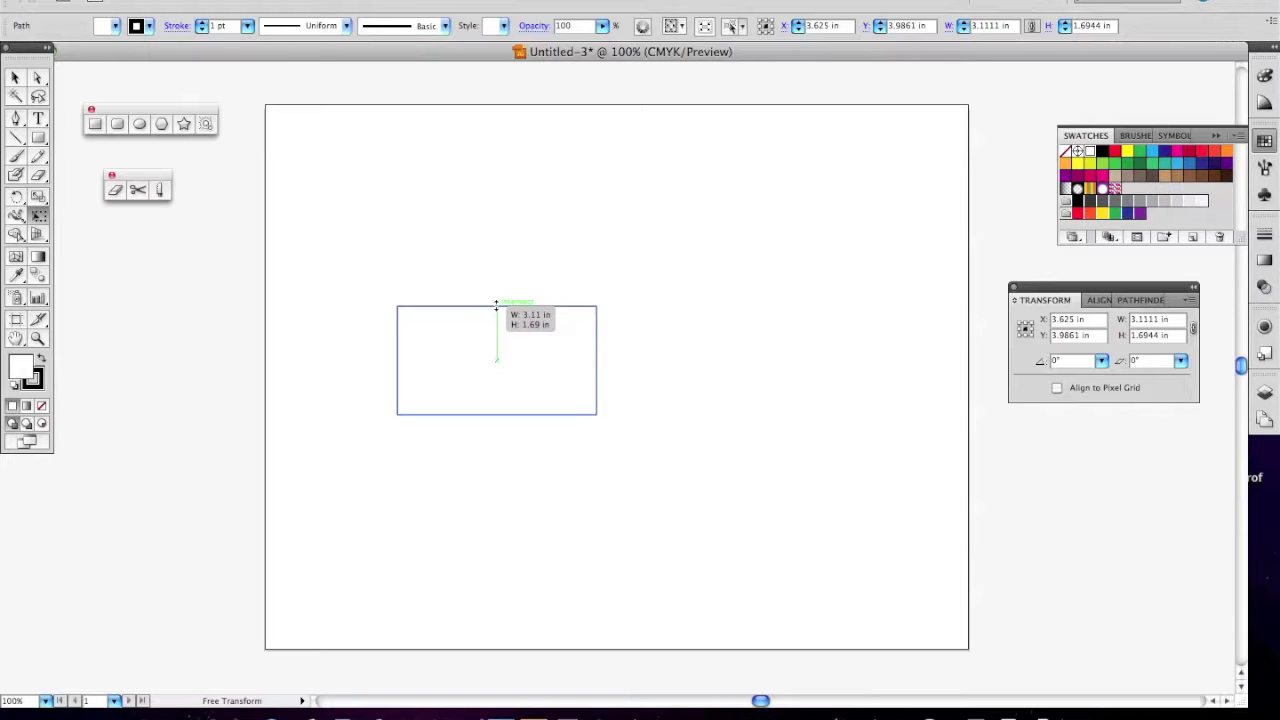
pyautogui.moveTo(497, 310); pyautogui.dragTo(623, 354)
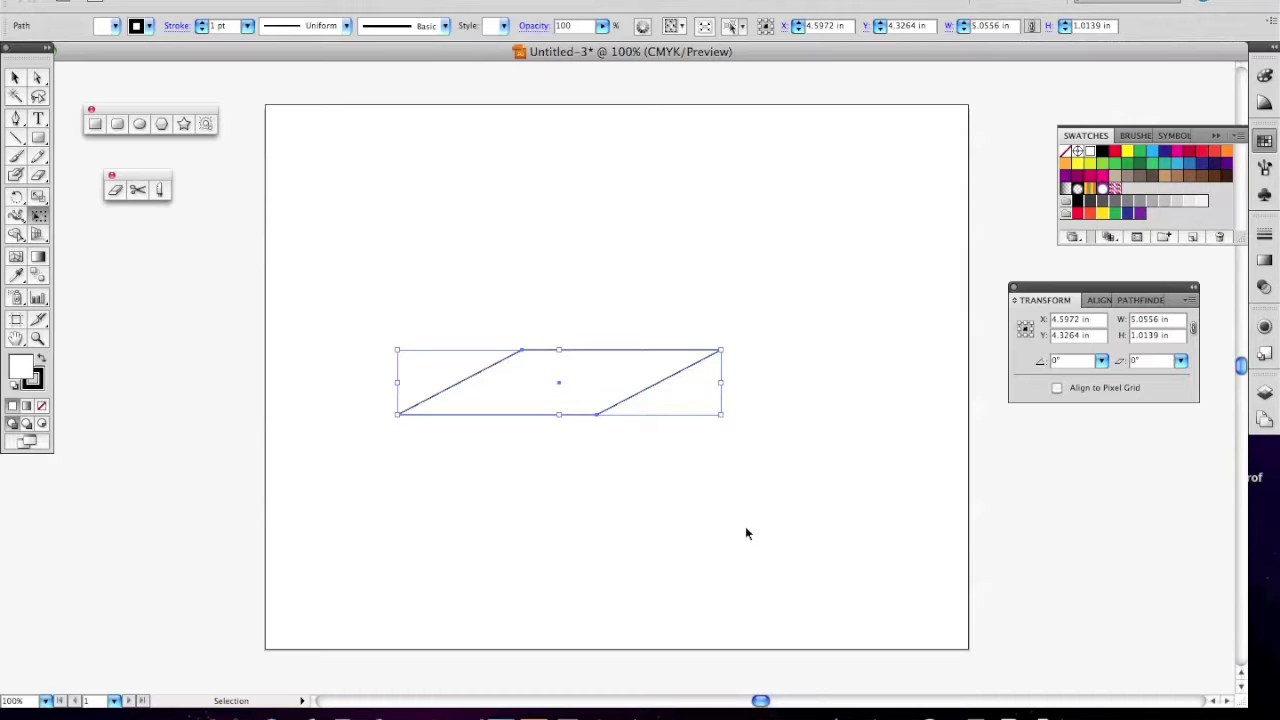
pyautogui.press('super+z')
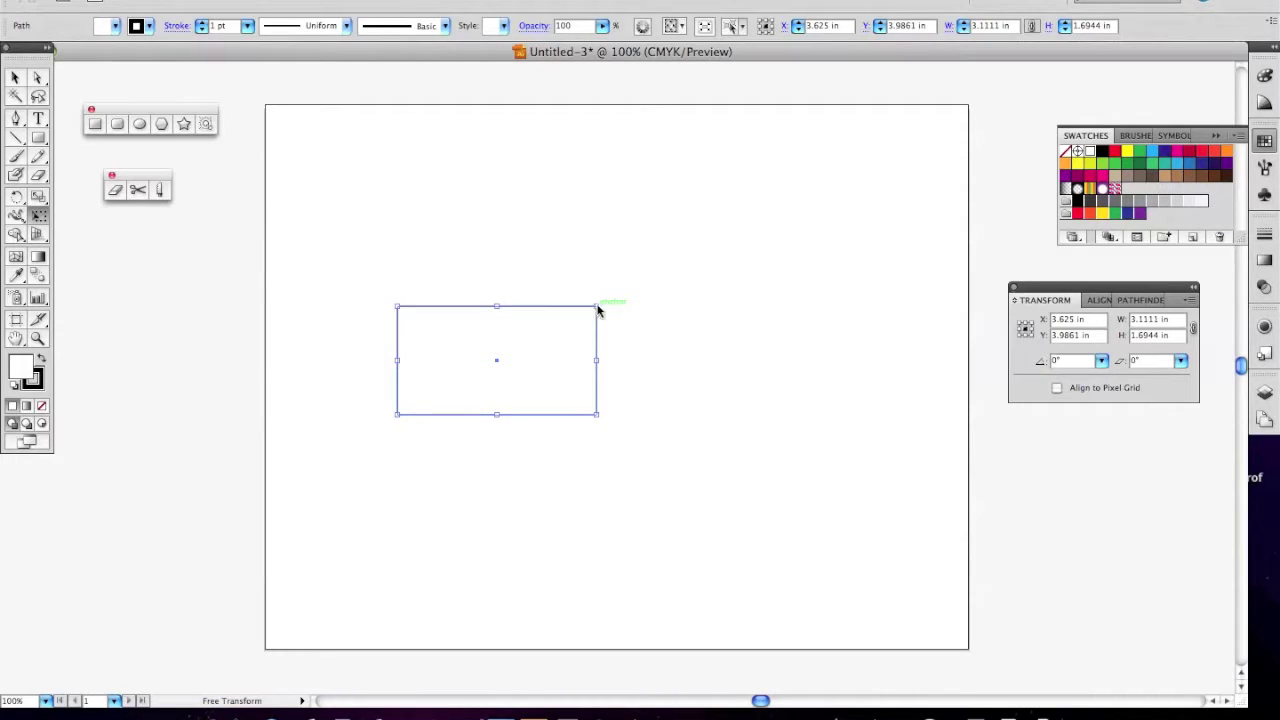
# Step: Try a perspective taper and a one-corner distortion on the moved rectangle, undoing both
pyautogui.moveTo(597, 306); pyautogui.dragTo(521, 285)
pyautogui.press('super+z')
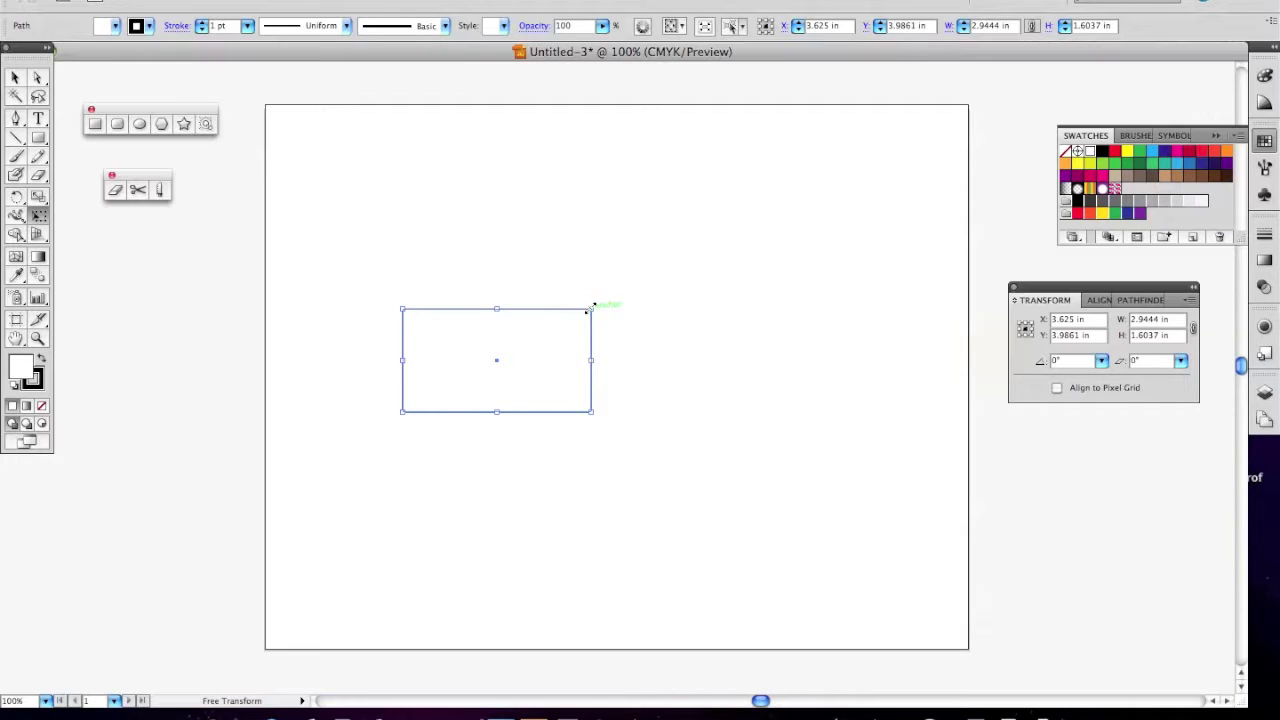
pyautogui.moveTo(588, 310); pyautogui.dragTo(592, 366)
pyautogui.hotkey('ctrl', 'z')
# Step: Shear the rectangle into a right-leaning parallelogram with Free Transform and narrow it to about 3.04 in wide and 1.05 in tall
pyautogui.press('e')
pyautogui.moveTo(496, 309); pyautogui.dragTo(576, 350)
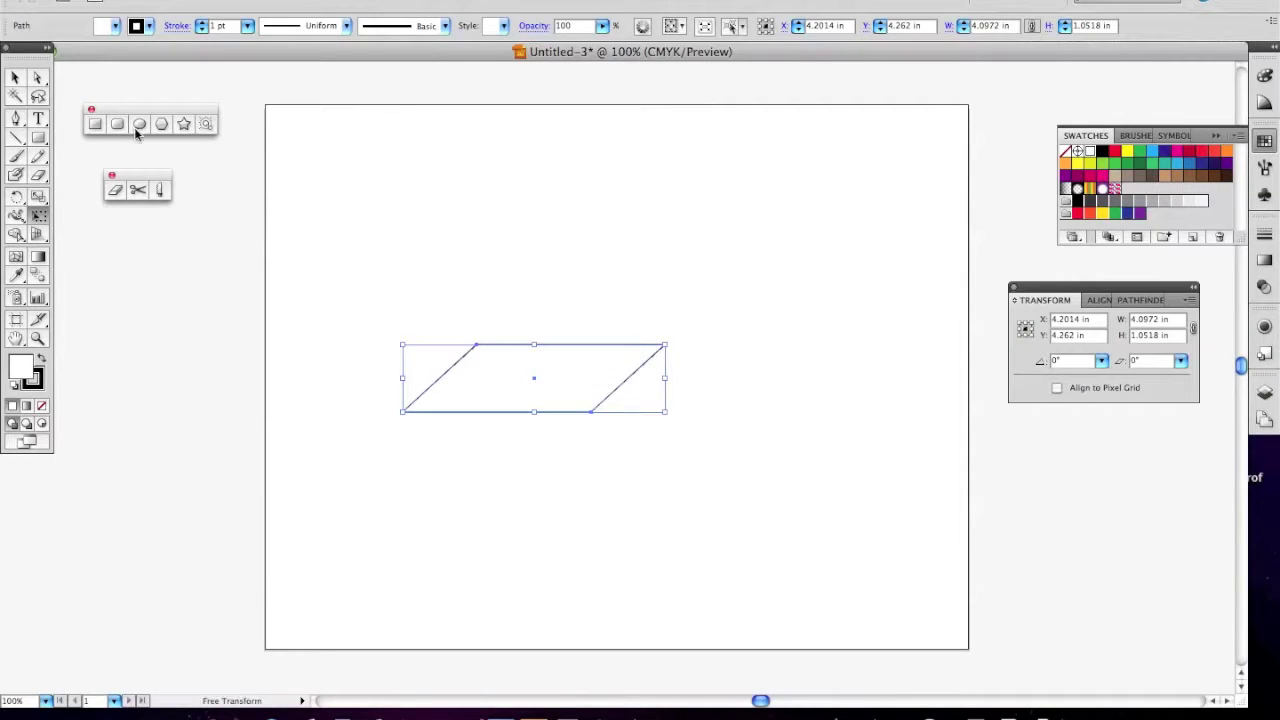
pyautogui.click(15, 77)
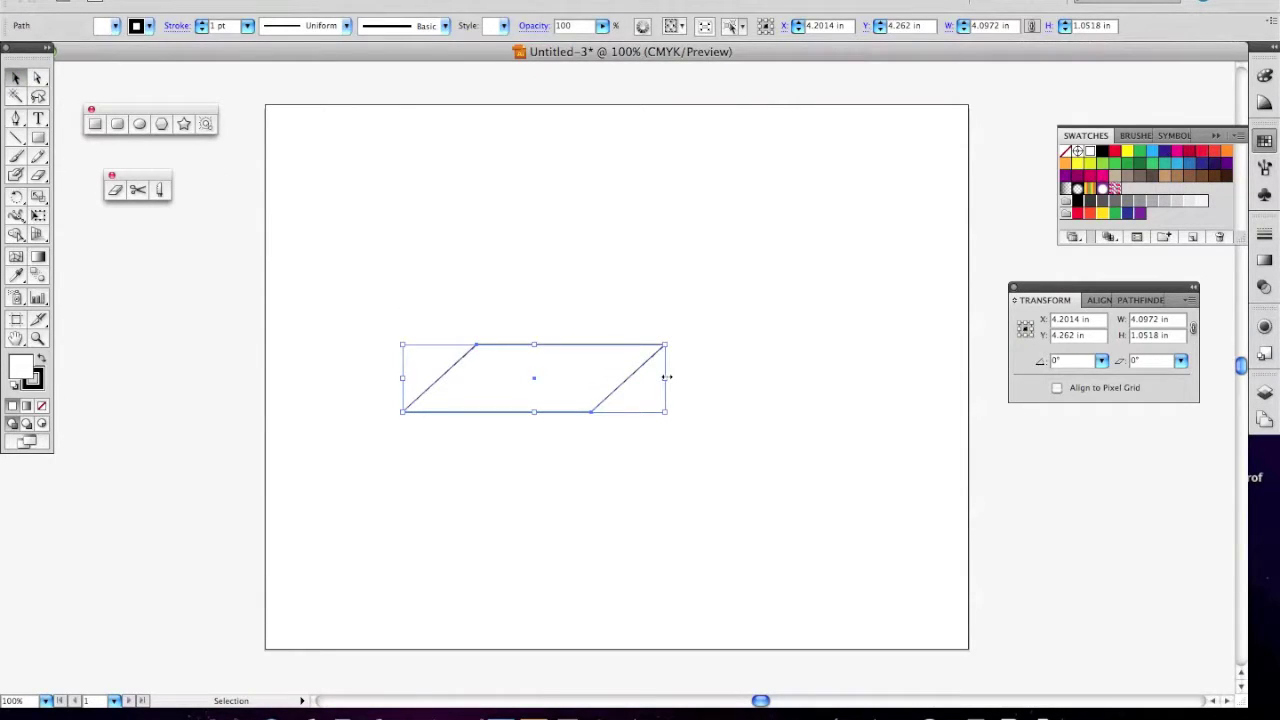
pyautogui.moveTo(664, 378); pyautogui.dragTo(598, 378)
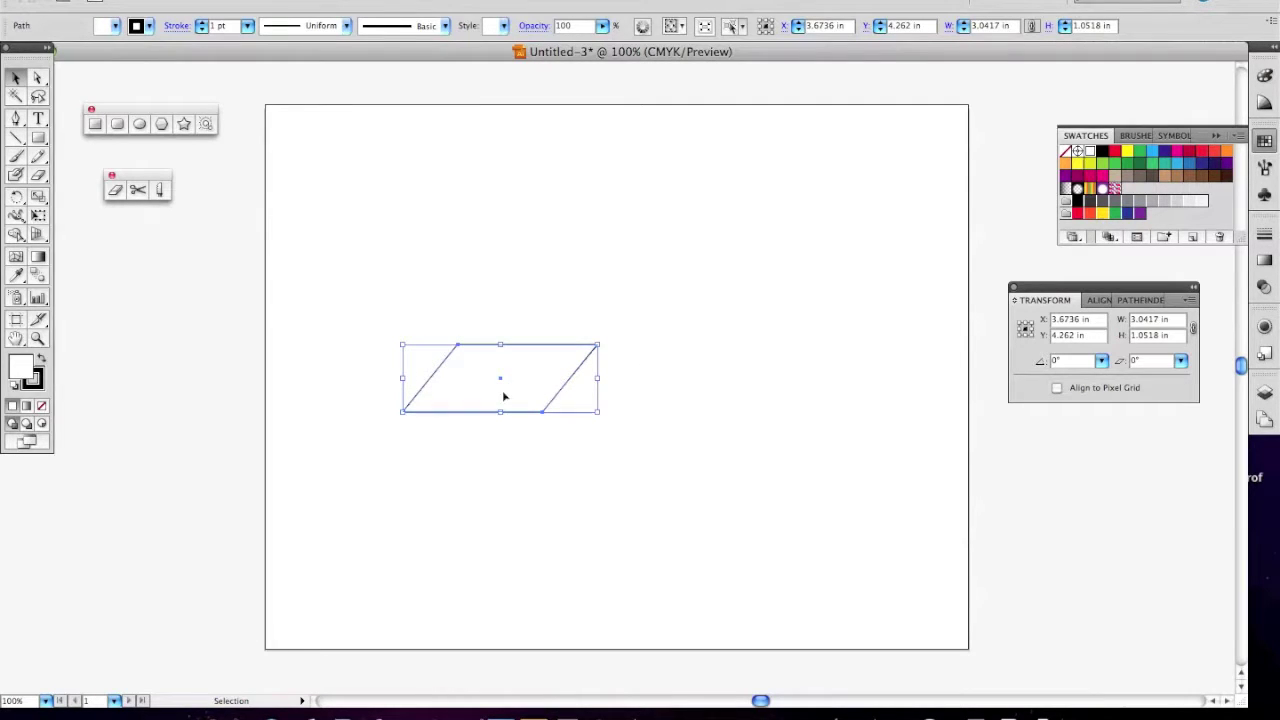
# Step: Draw a front-face rectangle about 2.18 by 0.52 in along the parallelogram's lower edge and place a copy directly to its right
pyautogui.click(38, 137)
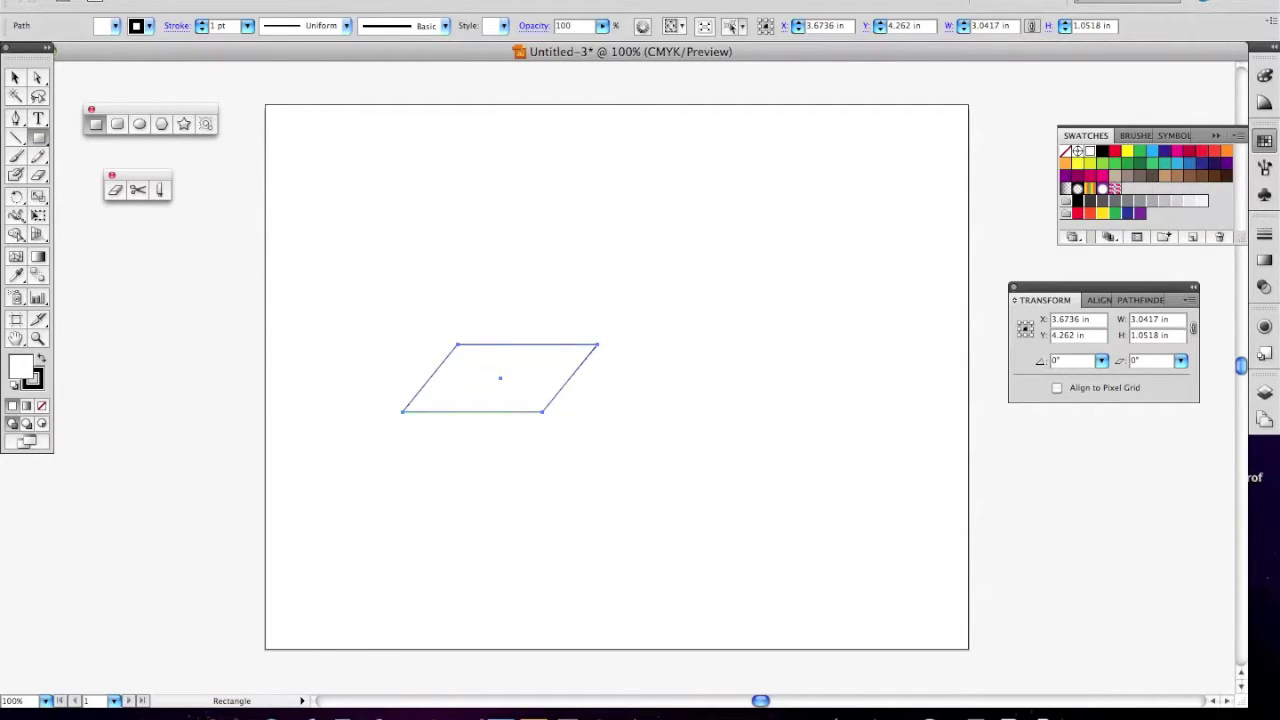
pyautogui.moveTo(403, 411); pyautogui.dragTo(542, 445)
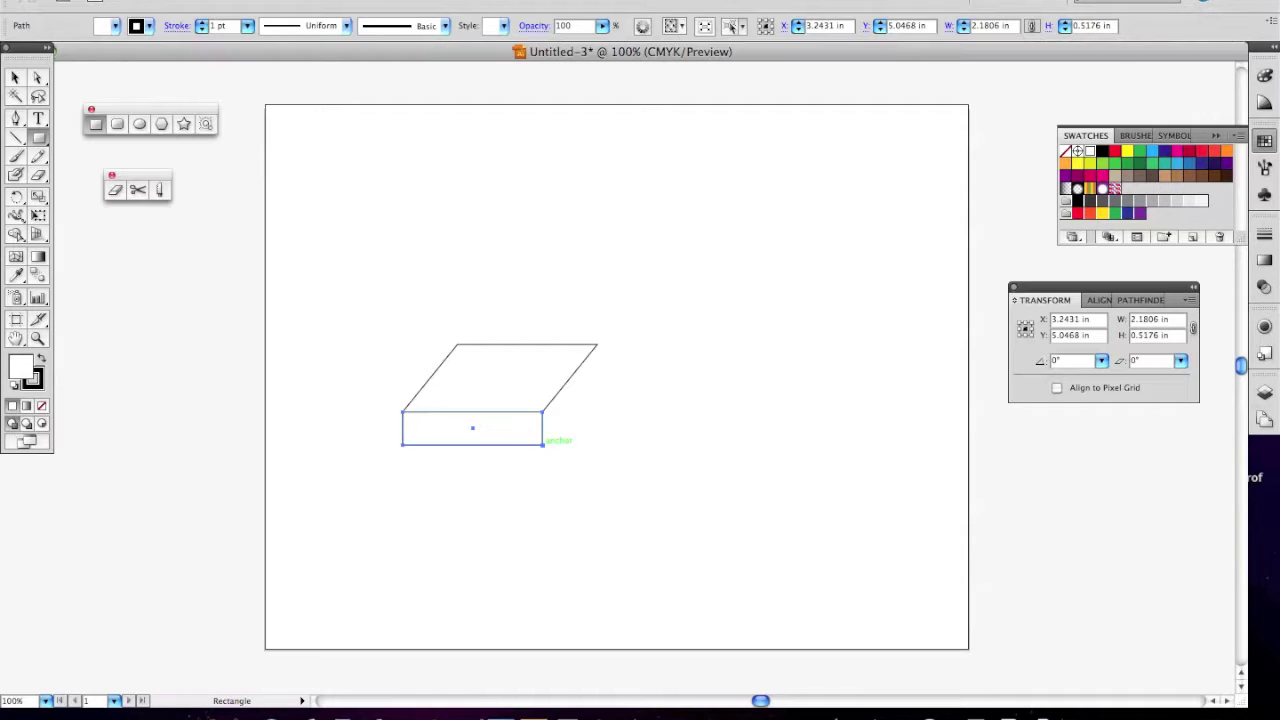
pyautogui.click(16, 79)
pyautogui.moveTo(473, 427); pyautogui.dragTo(612, 437)
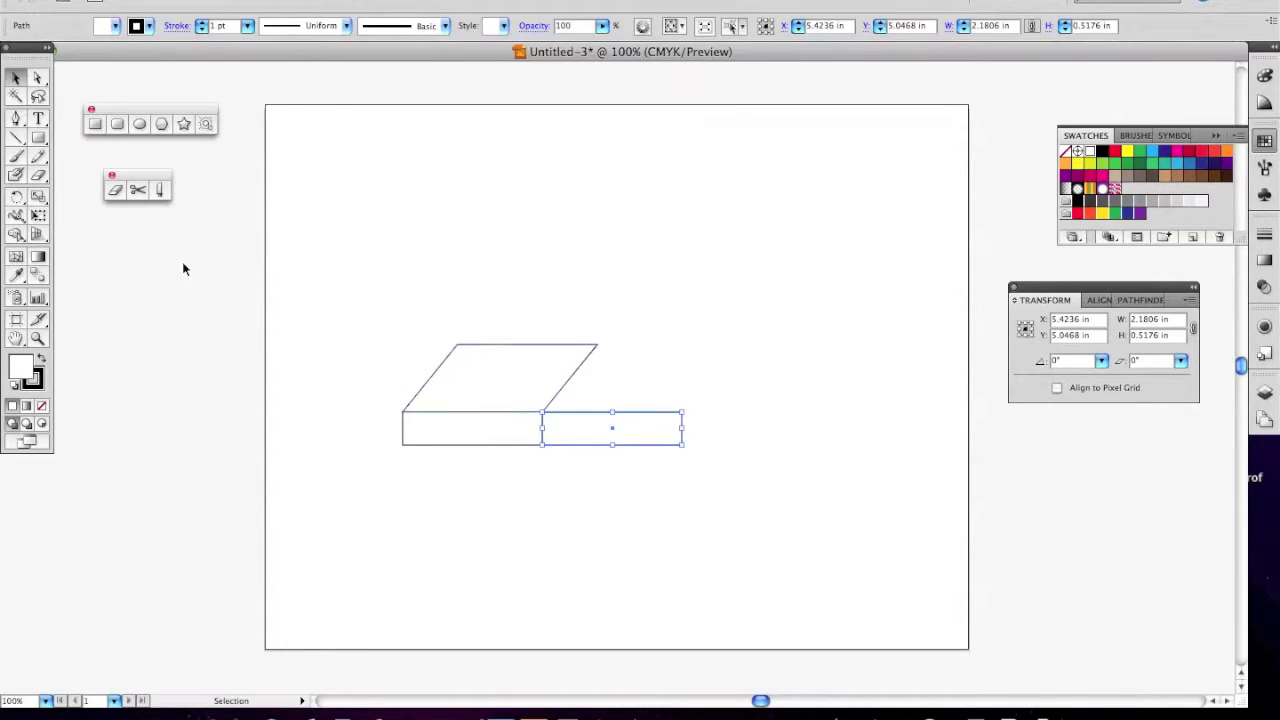
# Step: Shear the copied rectangle with Free Transform to fit the parallelogram's slanted right edge, forming the block's side face, and deselect it
pyautogui.click(38, 214)
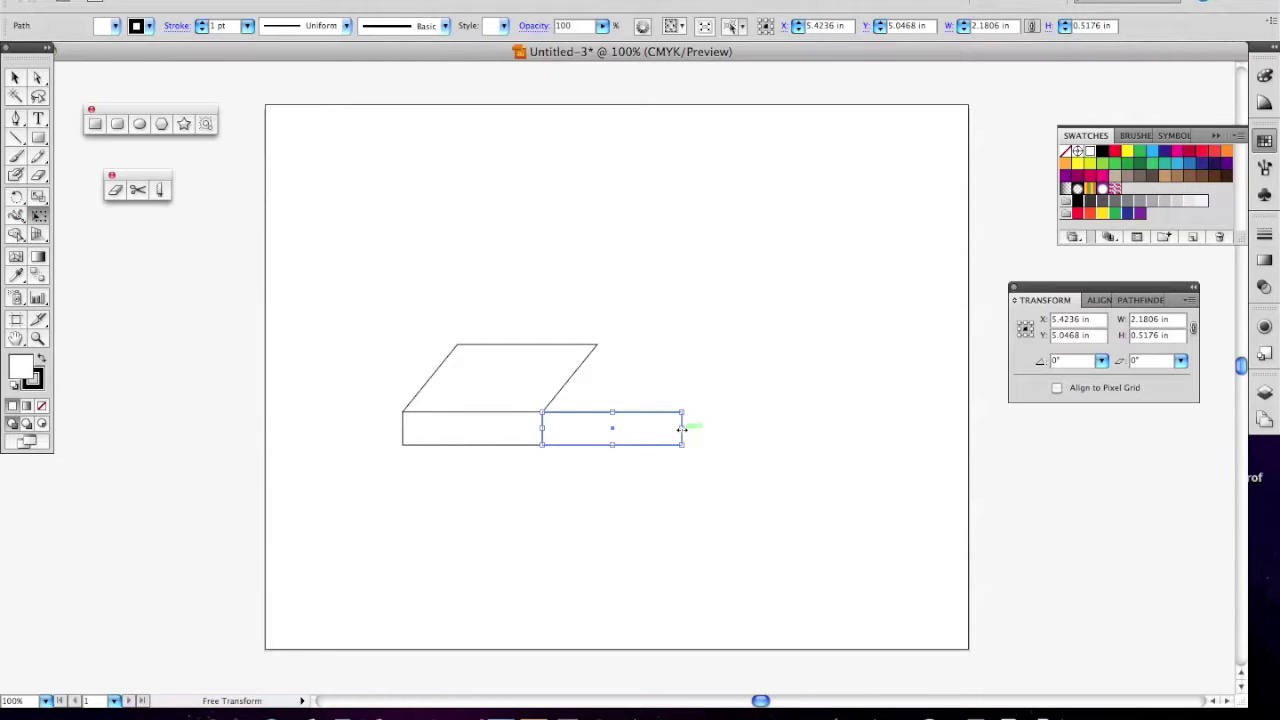
pyautogui.moveTo(682, 428); pyautogui.dragTo(600, 371)
pyautogui.click(15, 78)
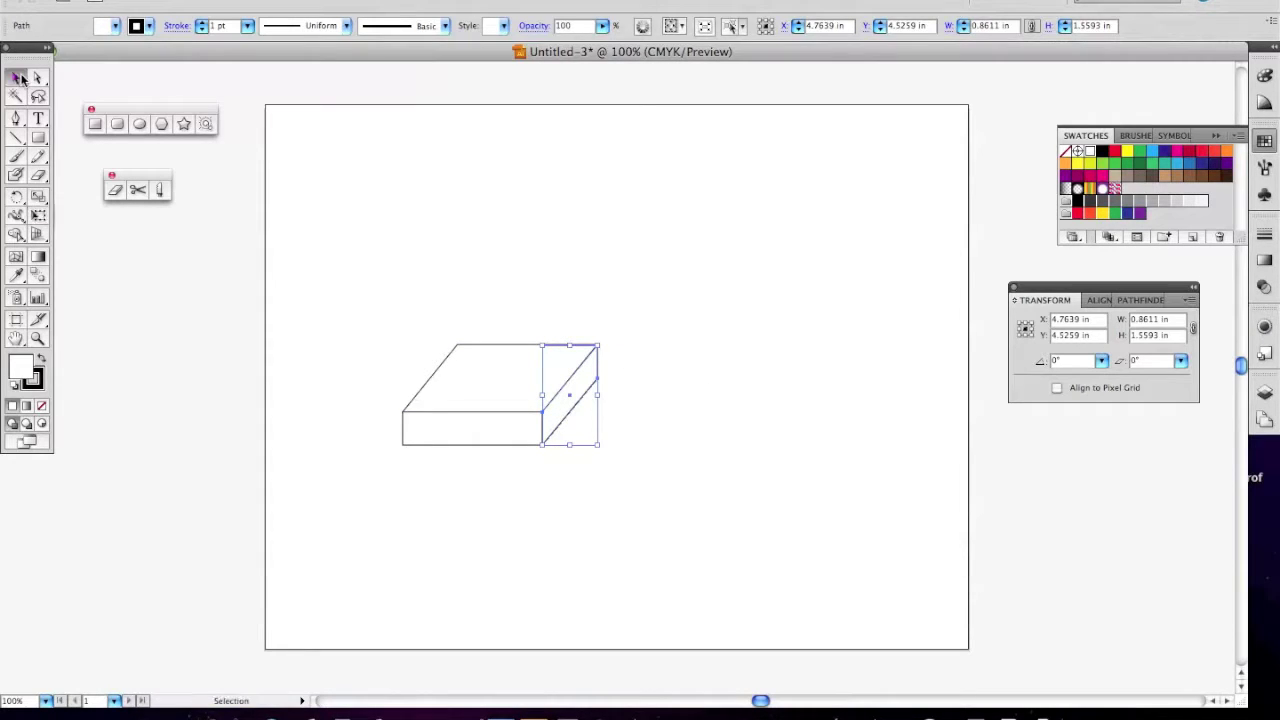
pyautogui.click(367, 296)
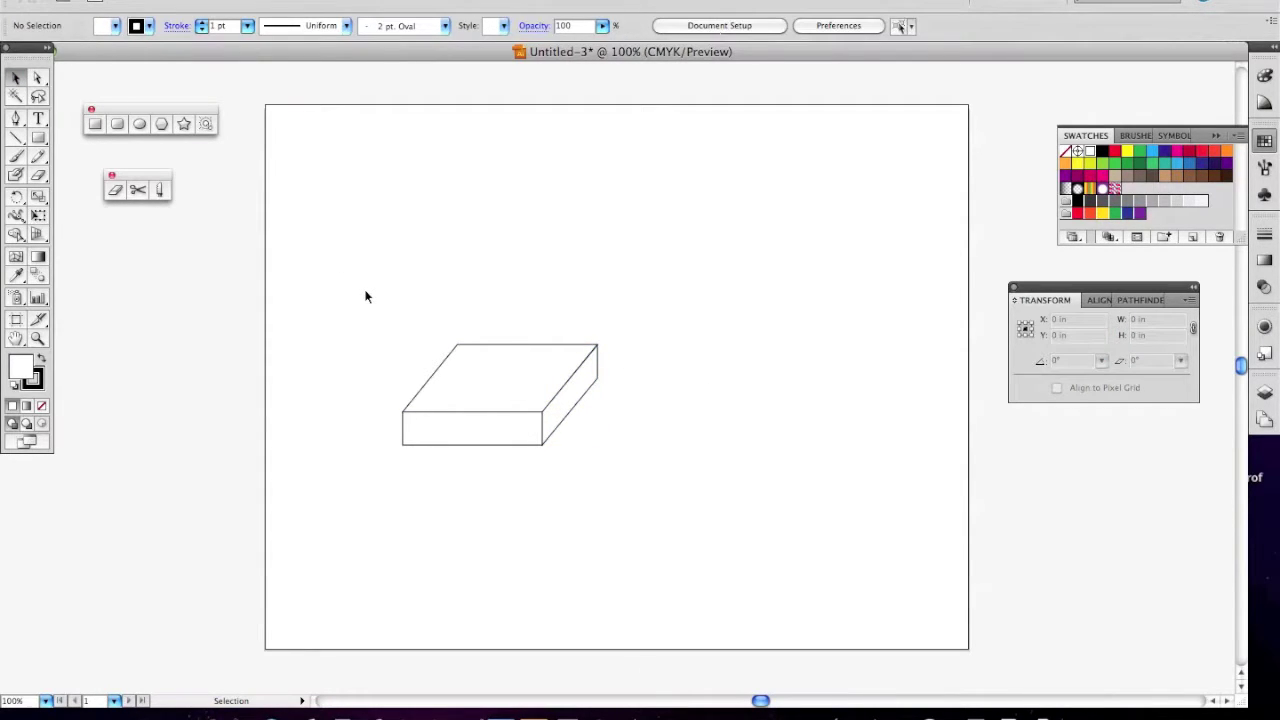
# Step: Group the block's three faces and move the group to about X 2.57 in, Y 3.83 in
pyautogui.moveTo(360, 316); pyautogui.dragTo(622, 476)
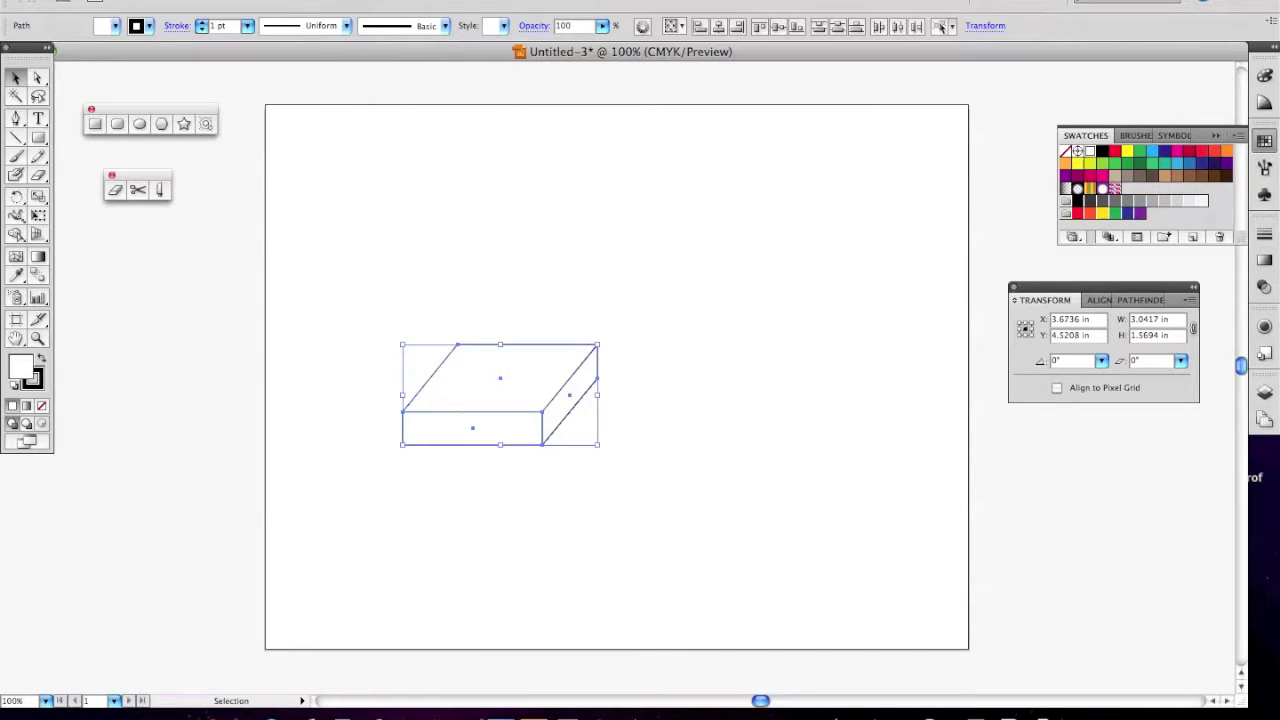
pyautogui.click(228, 1)
pyautogui.press('super+g')
pyautogui.click(505, 395)
pyautogui.moveTo(505, 388); pyautogui.dragTo(433, 349)
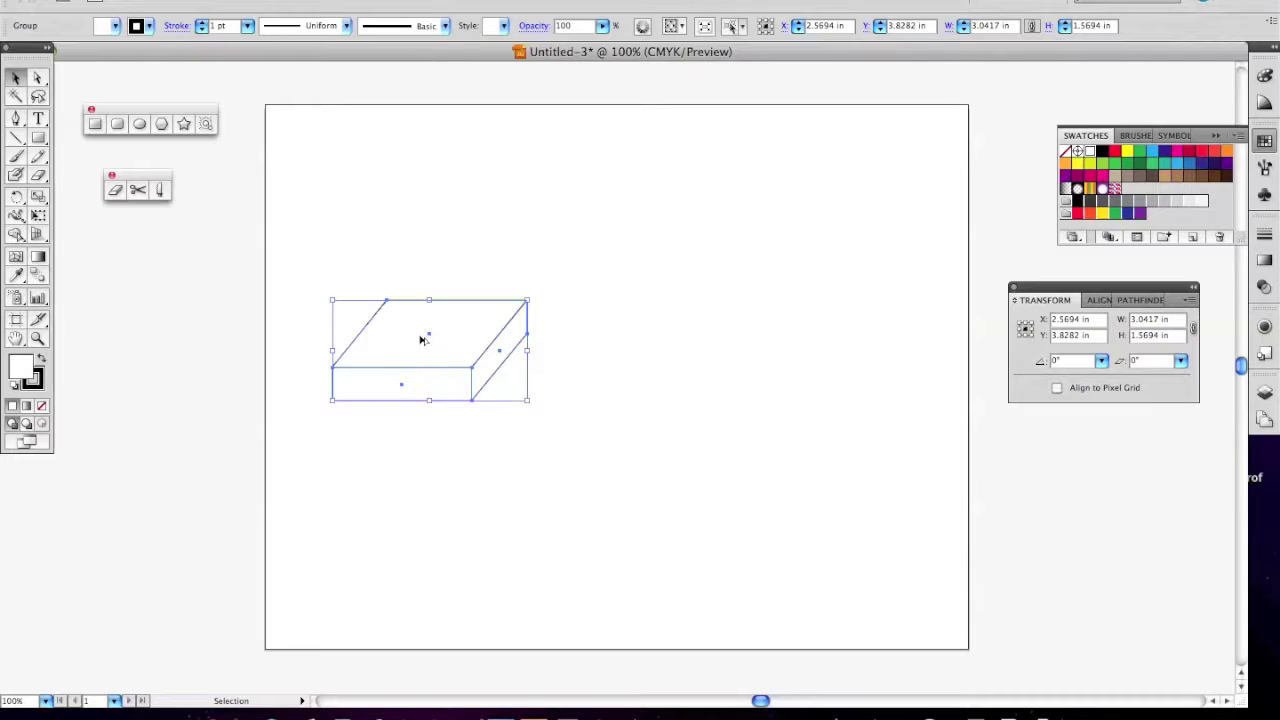
# Step: Duplicate the grouped block directly to its right and repeat the duplication to make a row of three adjoining blocks
pyautogui.moveTo(430, 340); pyautogui.dragTo(566, 349)
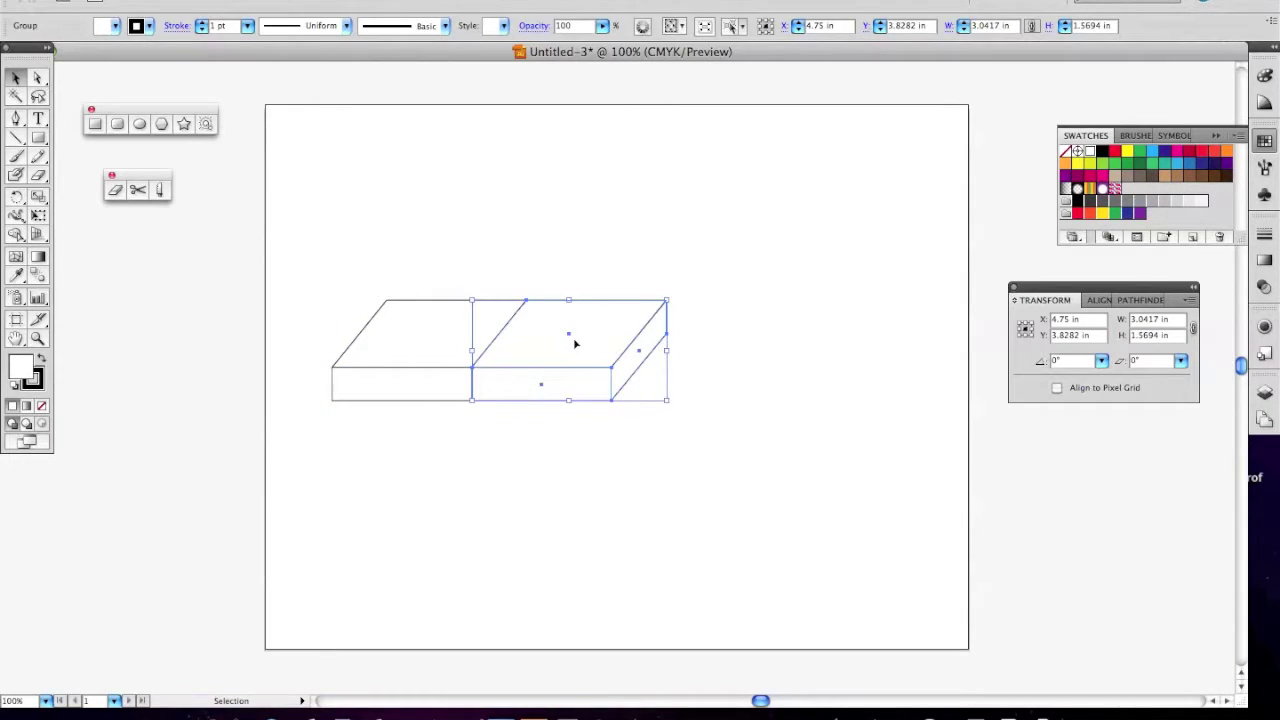
pyautogui.hotkey('ctrl', 'd')
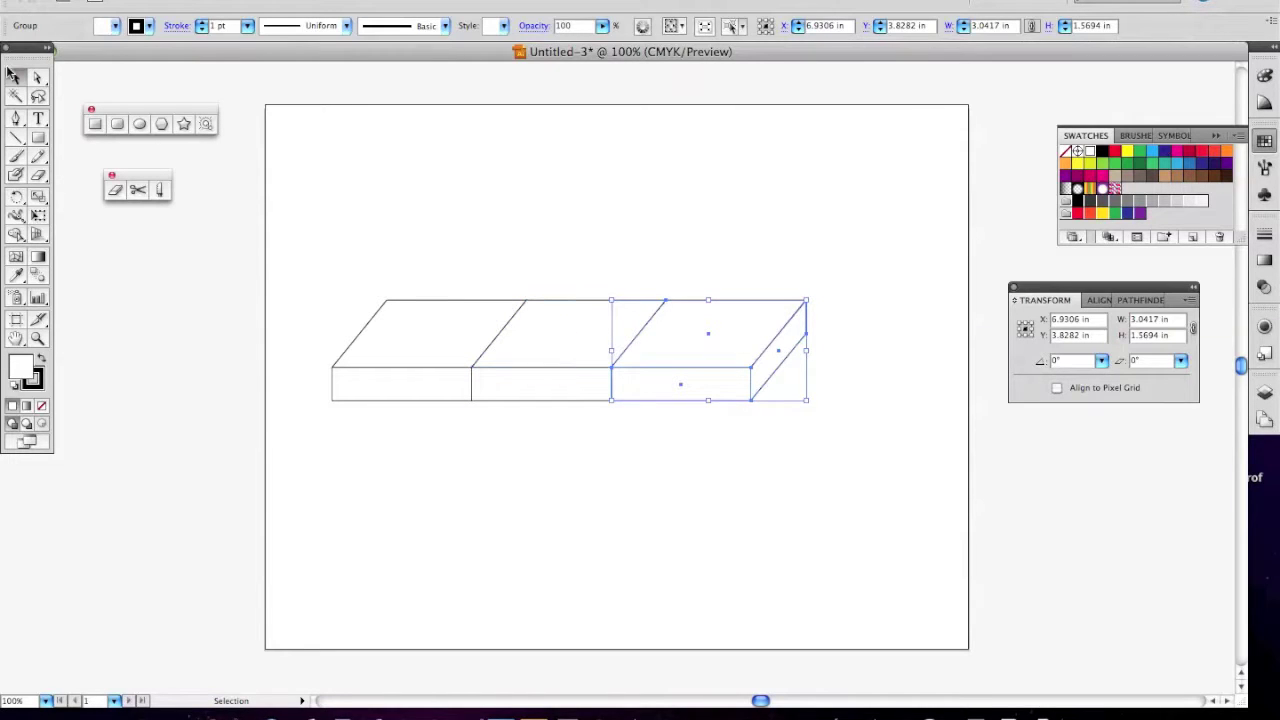
# Step: Group the three adjoining blocks into one object and move the group to about X 4.97 in, Y 4.10 in
pyautogui.click(451, 490)
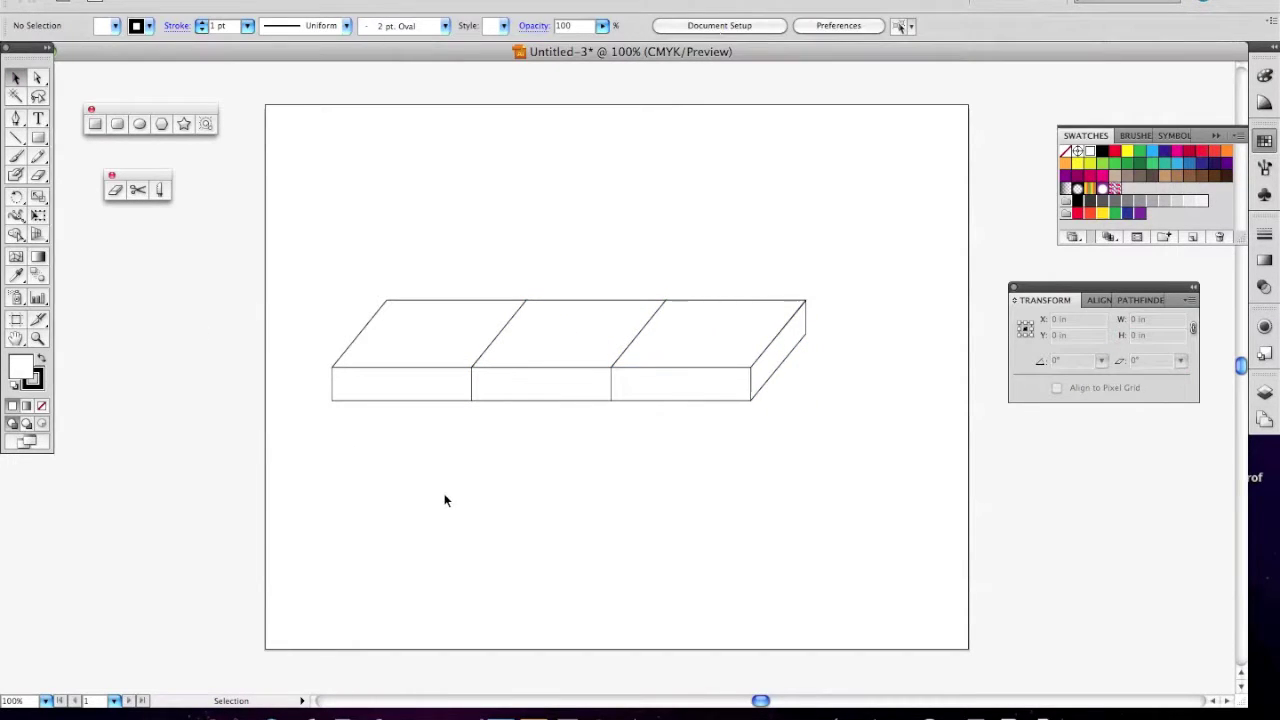
pyautogui.moveTo(314, 266); pyautogui.dragTo(926, 451)
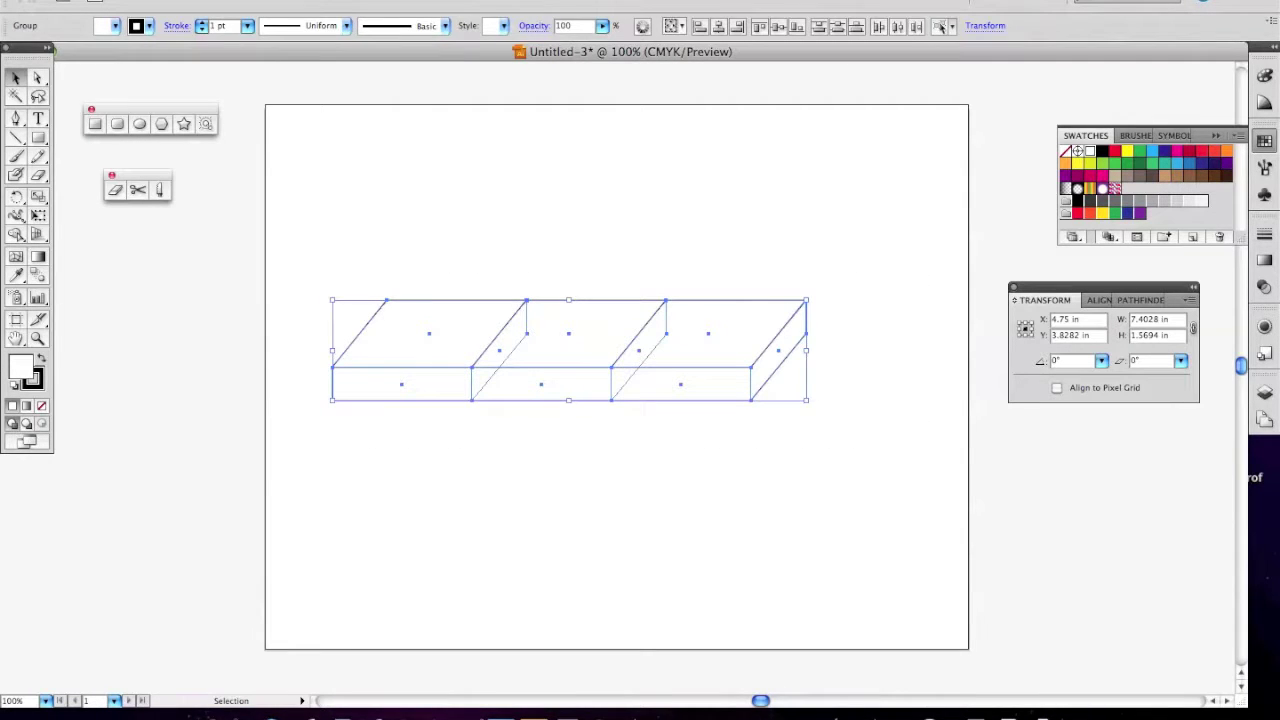
pyautogui.click(233, 2)
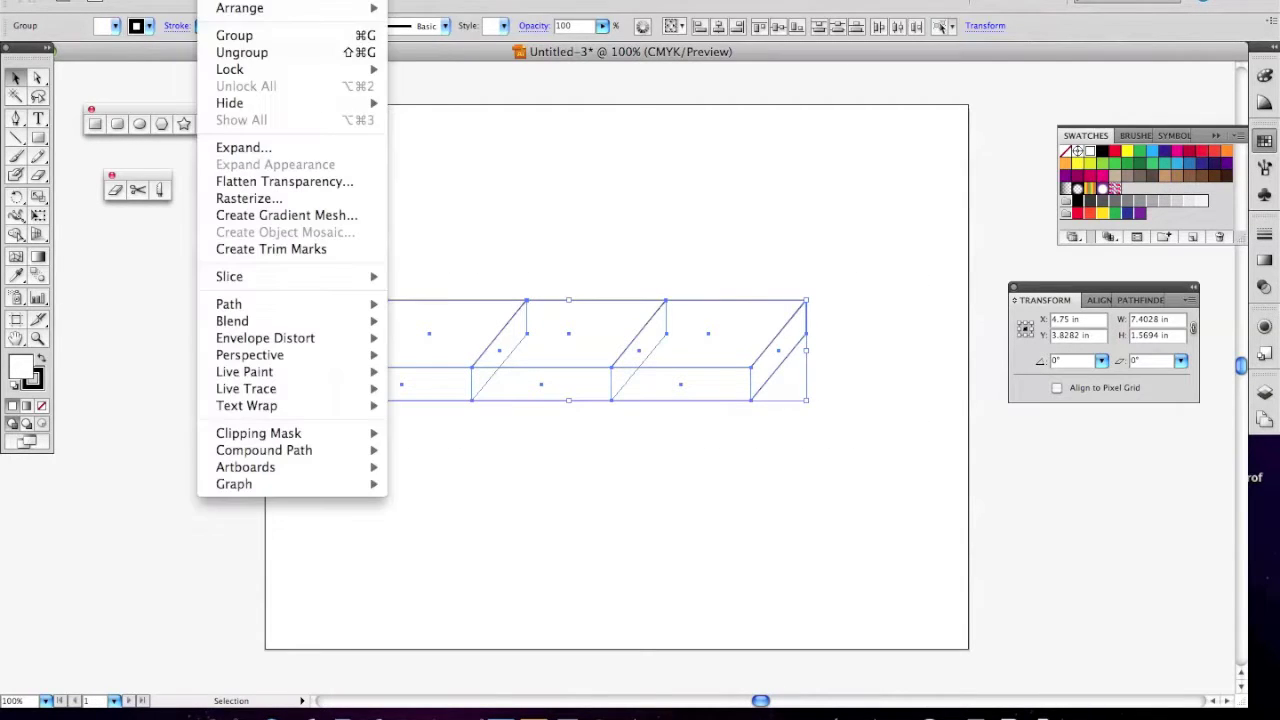
pyautogui.click(234, 36)
pyautogui.click(512, 188)
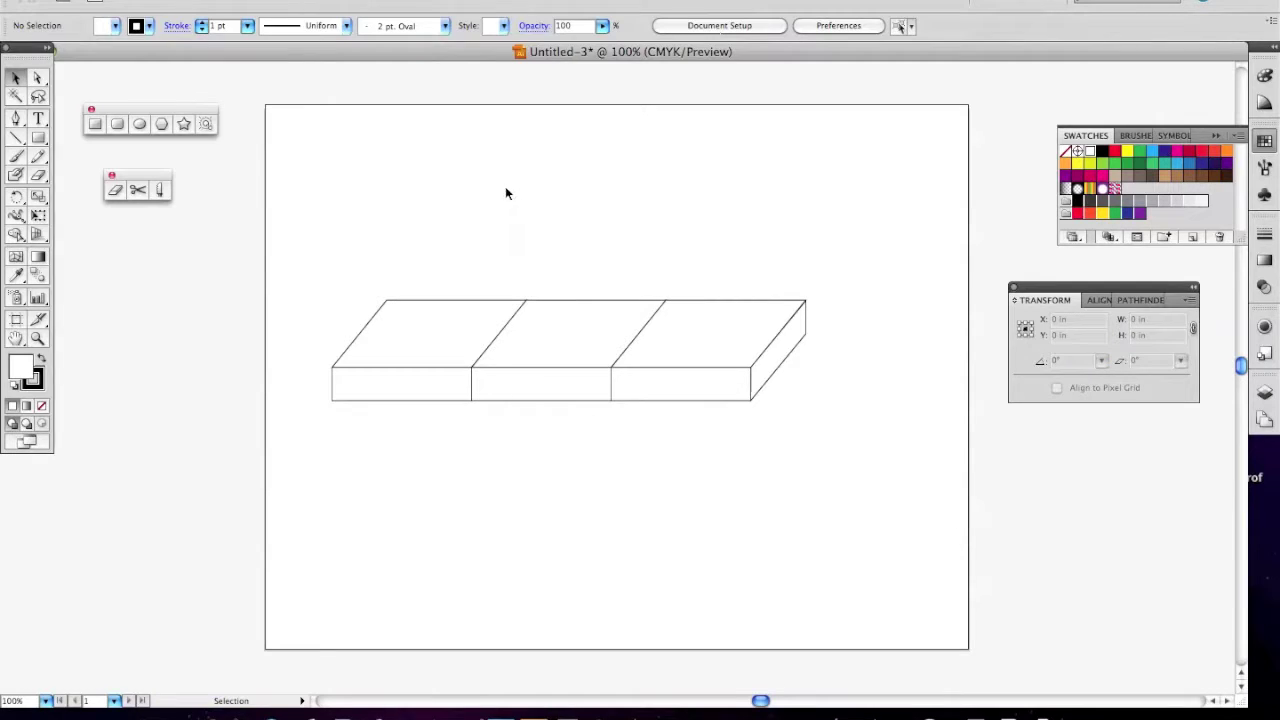
pyautogui.moveTo(318, 249); pyautogui.dragTo(640, 472)
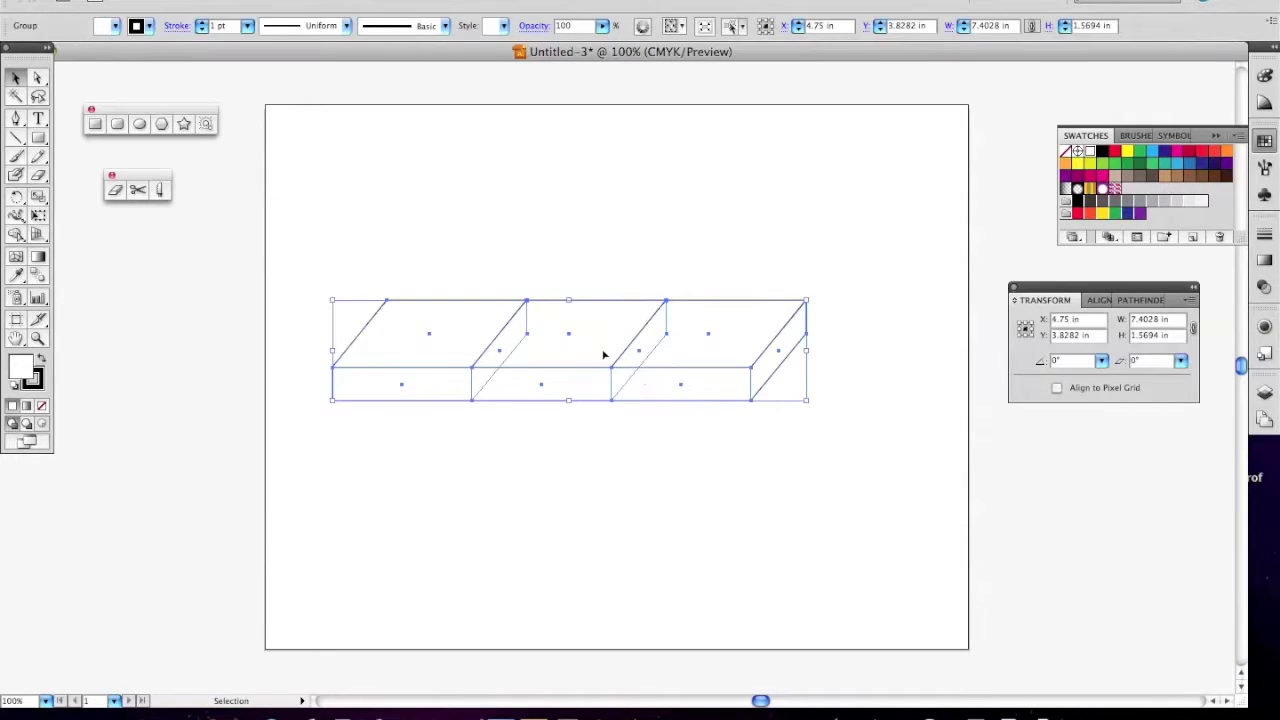
pyautogui.moveTo(601, 356)
pyautogui.mouseDown()
pyautogui.moveTo(634, 375)
pyautogui.moveTo(617, 373)
pyautogui.mouseUp()
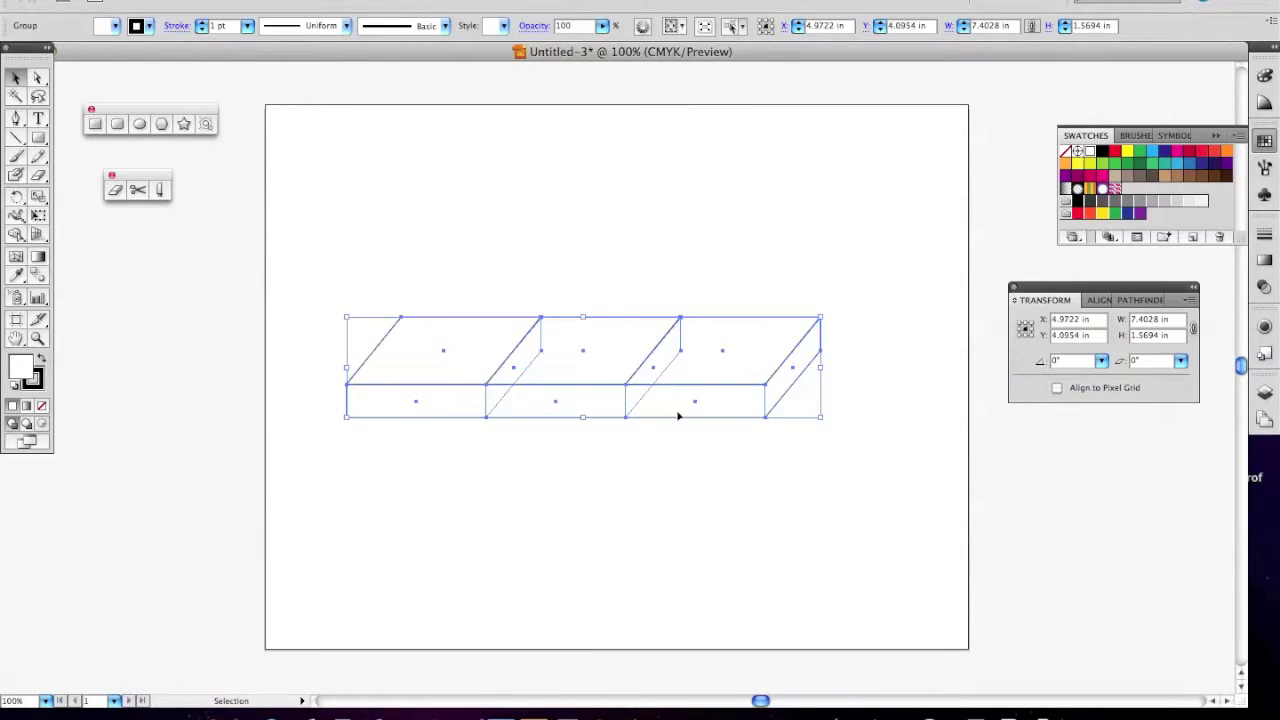
# Step: Draw a base rectangle about 6.54 by 0.70 in under the block row and a foot rectangle about 0.48 by 0.35 in below its left end
pyautogui.click(95, 123)
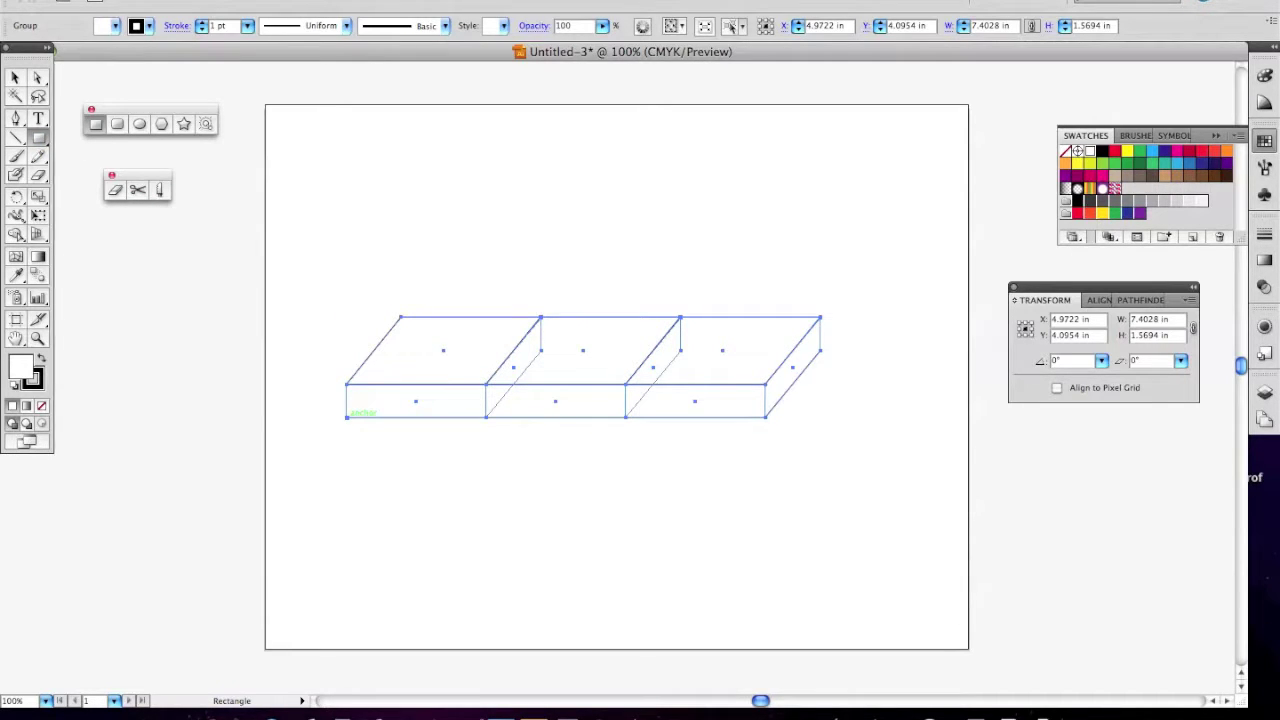
pyautogui.moveTo(346, 418); pyautogui.dragTo(766, 462)
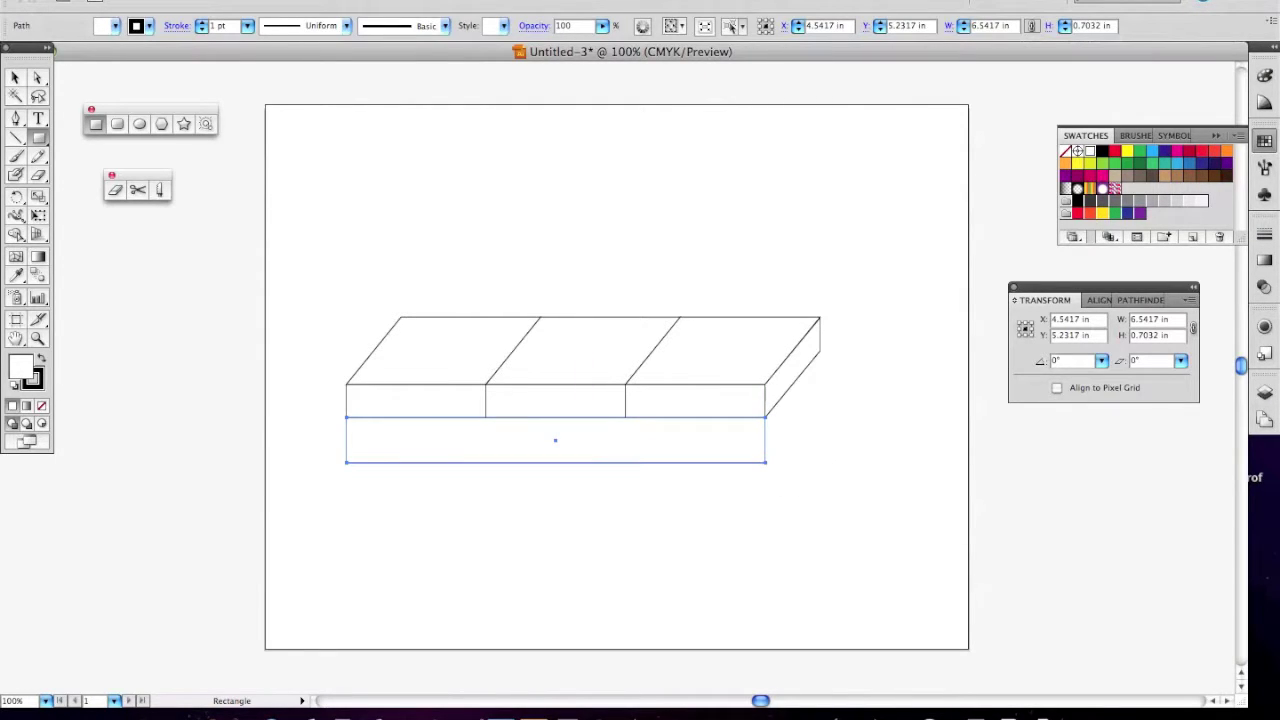
pyautogui.moveTo(347, 463); pyautogui.dragTo(377, 486)
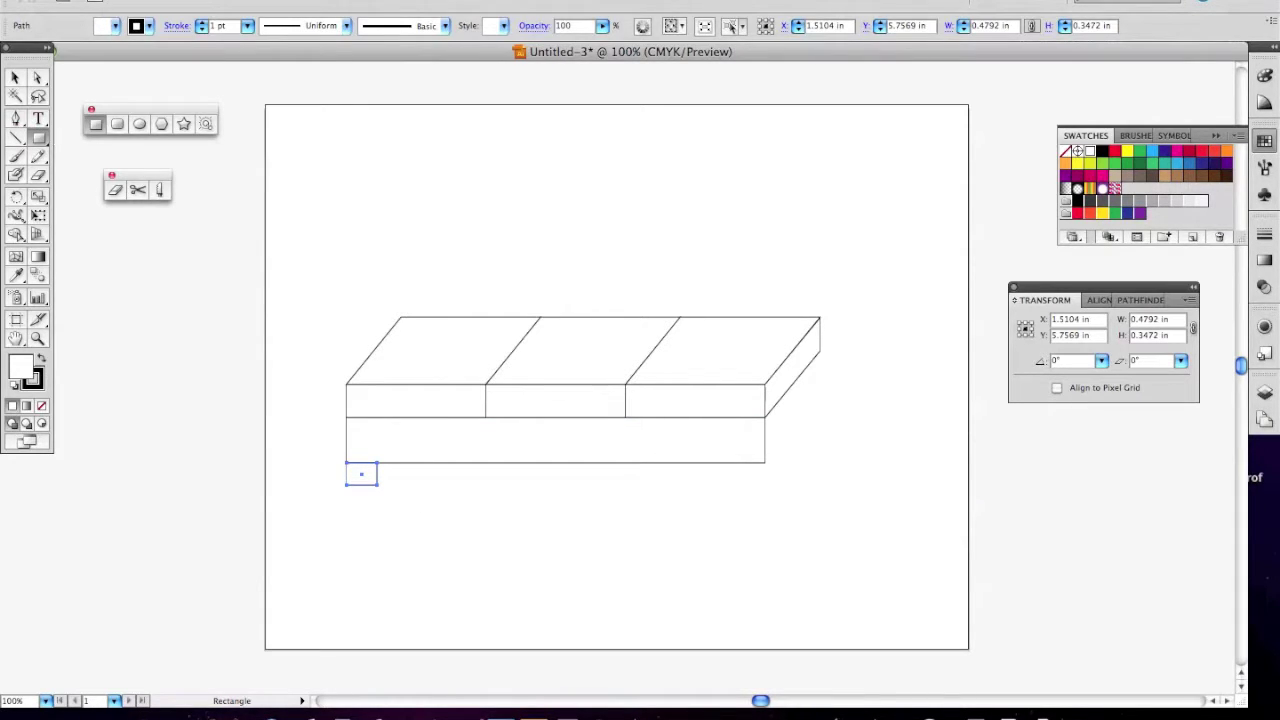
# Step: Copy the foot rectangle directly to its right and shear the copy with Free Transform into a slanted side face about 0.24 by 0.68 in
pyautogui.press('super')
pyautogui.moveTo(364, 479); pyautogui.dragTo(396, 482)
pyautogui.click(37, 215)
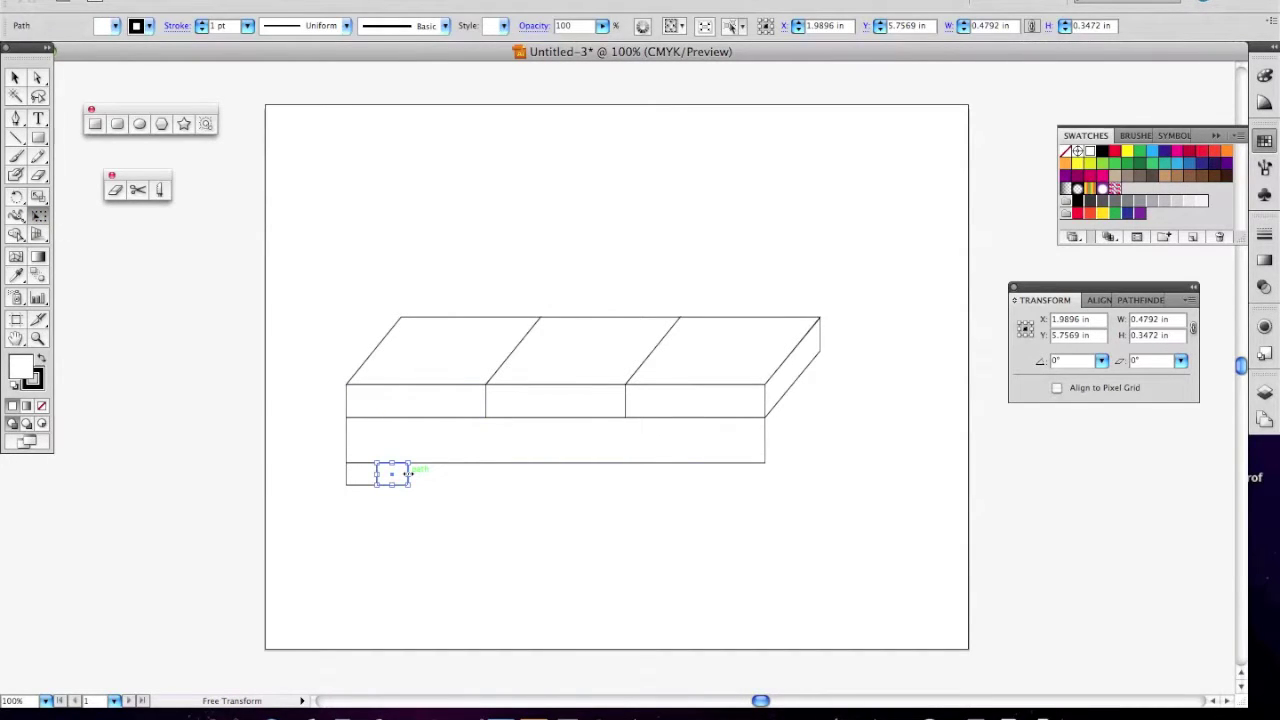
pyautogui.moveTo(408, 474); pyautogui.dragTo(394, 458)
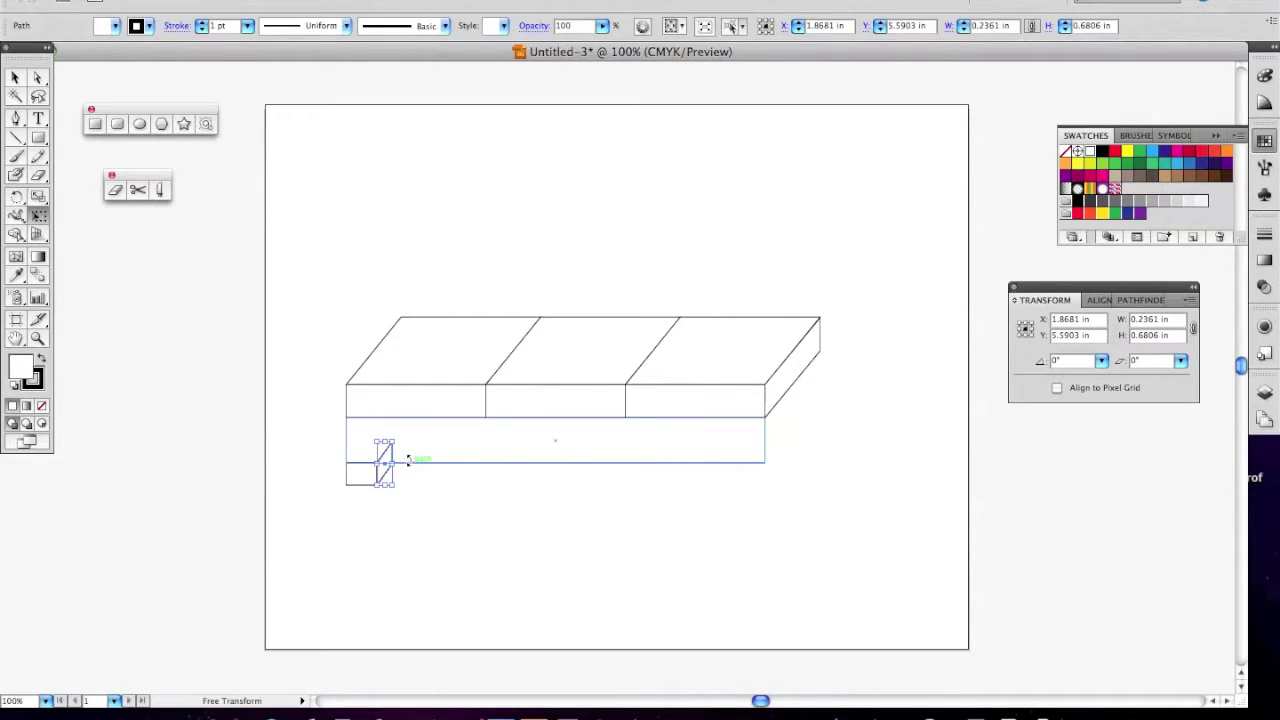
pyautogui.click(14, 80)
pyautogui.click(325, 232)
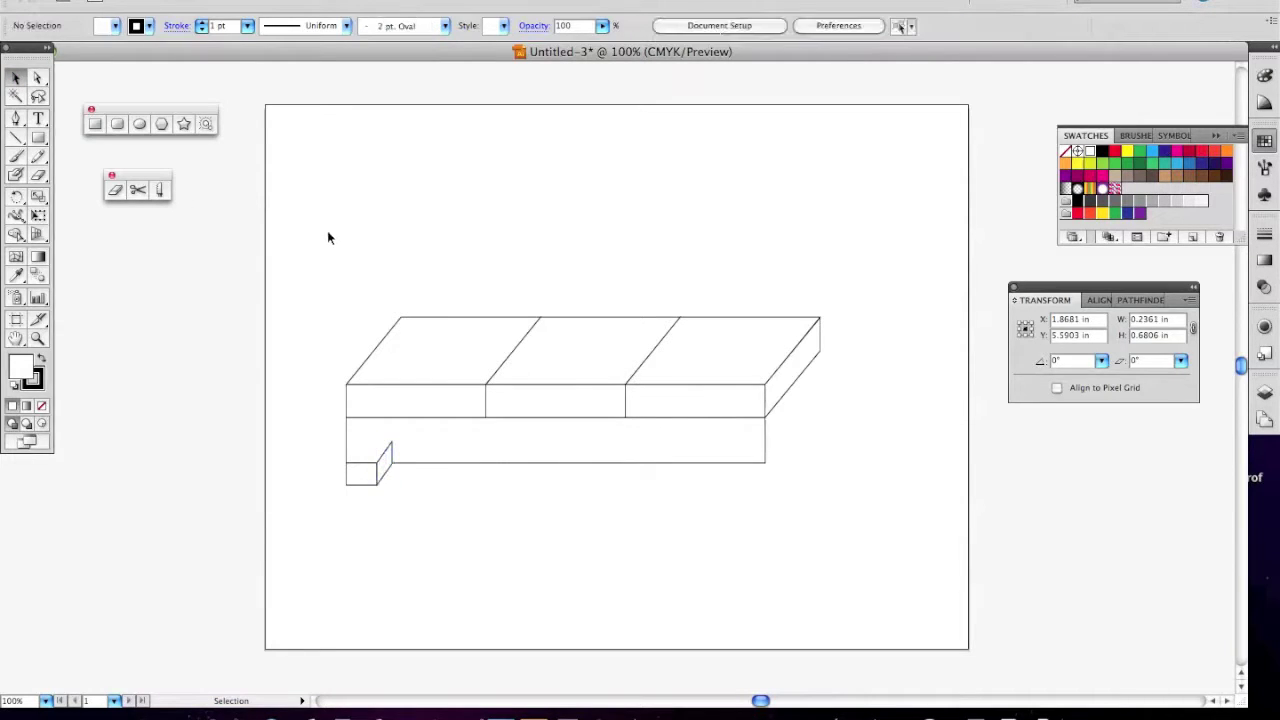
# Step: Send the foot's slanted side face to the back, behind the base rectangle, and deselect it
pyautogui.click(383, 458)
pyautogui.click(228, 1)
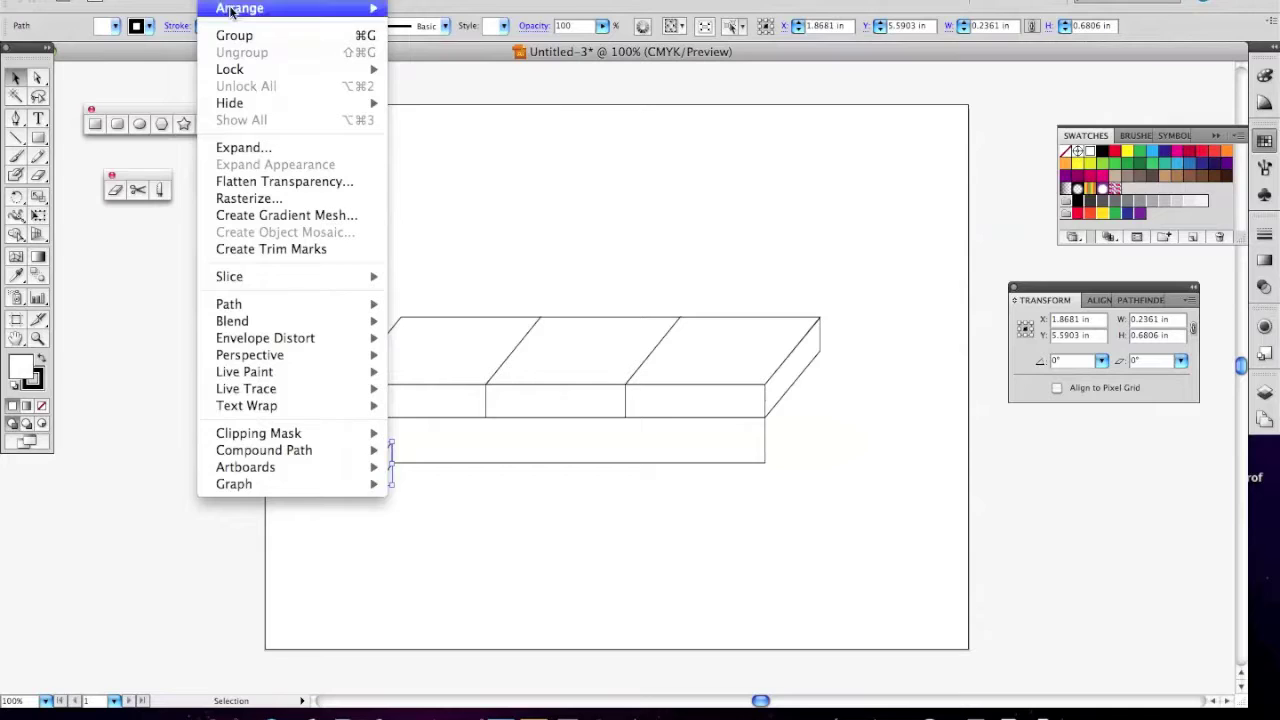
pyautogui.moveTo(232, 8)
pyautogui.click(436, 66)
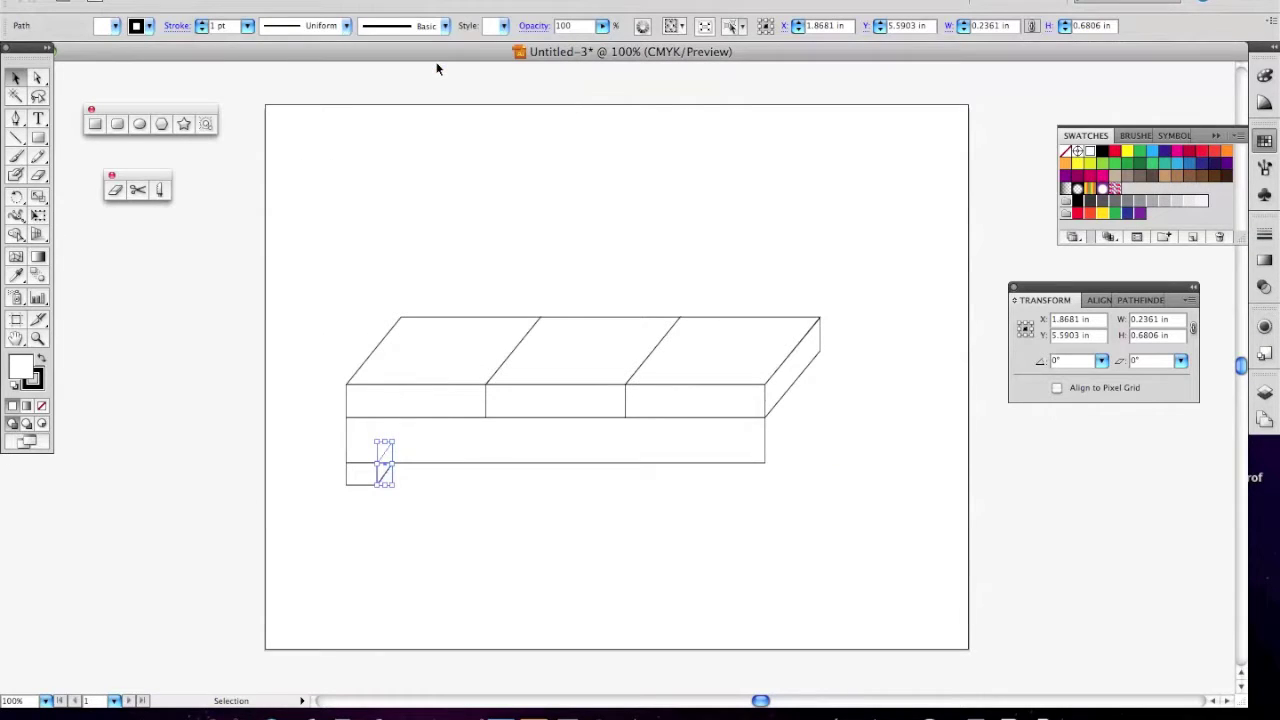
pyautogui.click(330, 236)
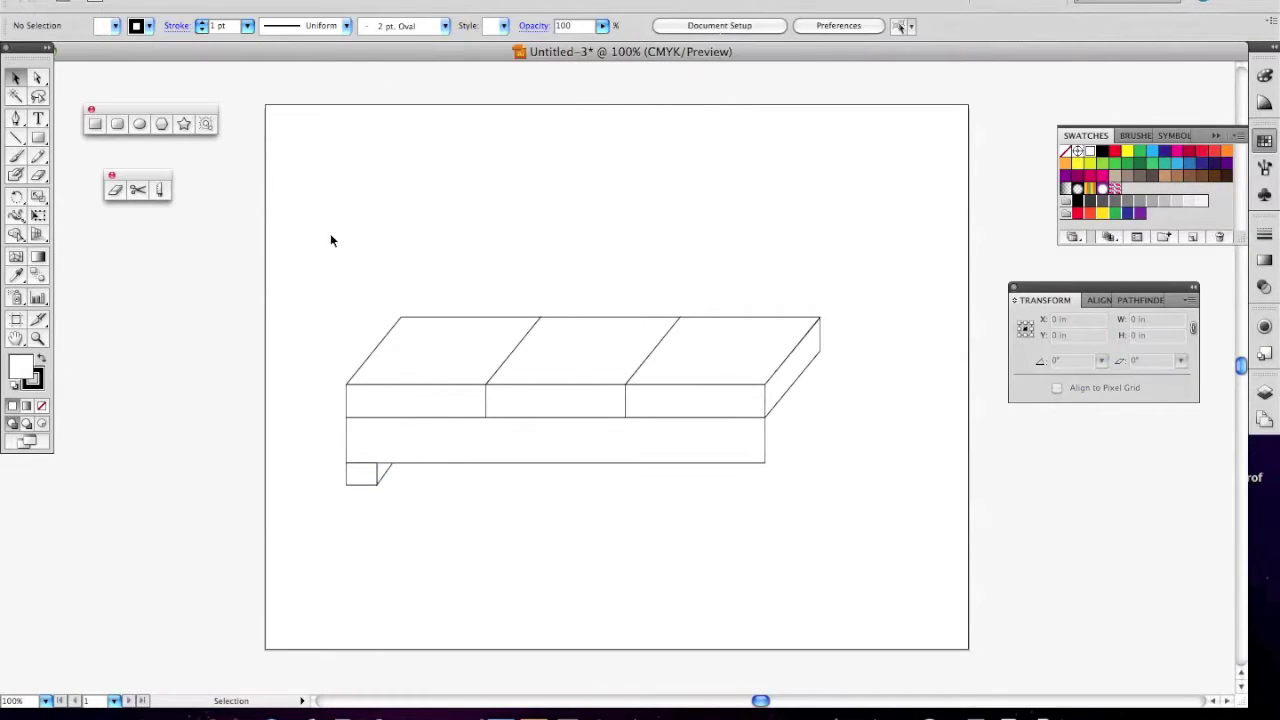
# Step: Group the foot's front and side faces and place a copy of the foot under the right end of the base
pyautogui.click(357, 472)
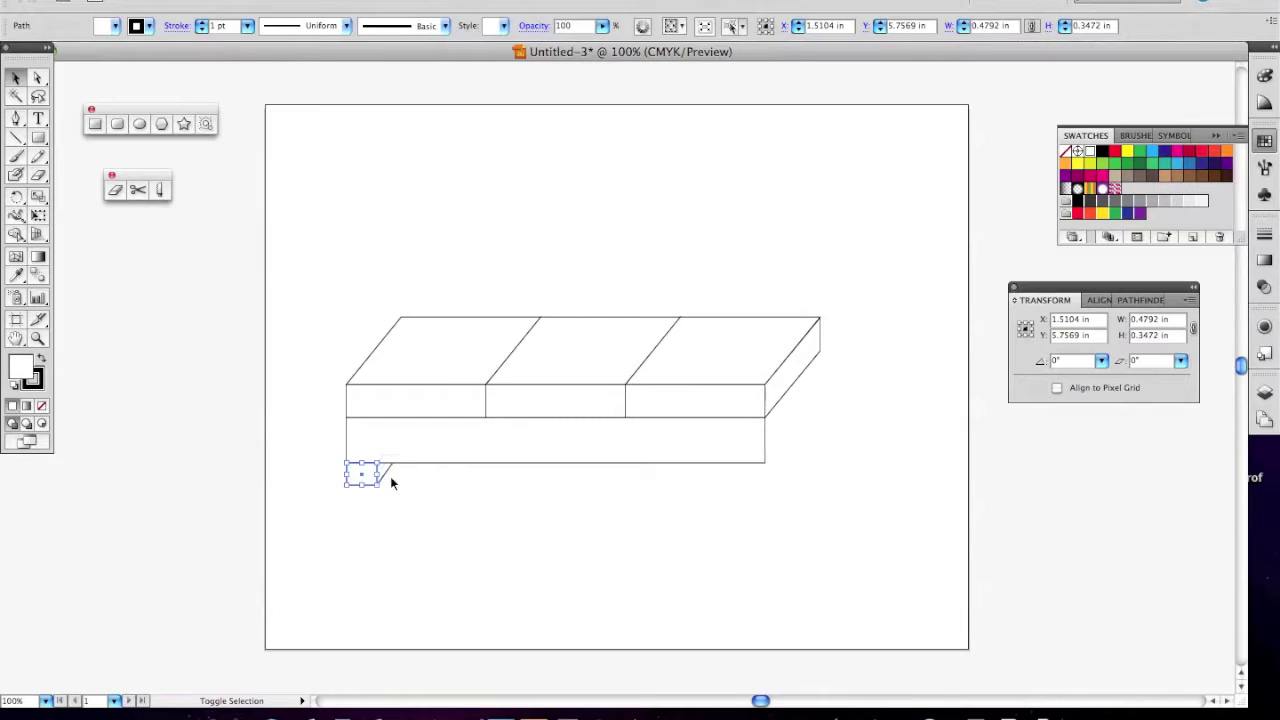
pyautogui.keyDown('shift'); pyautogui.click(388, 474); pyautogui.keyUp('shift')
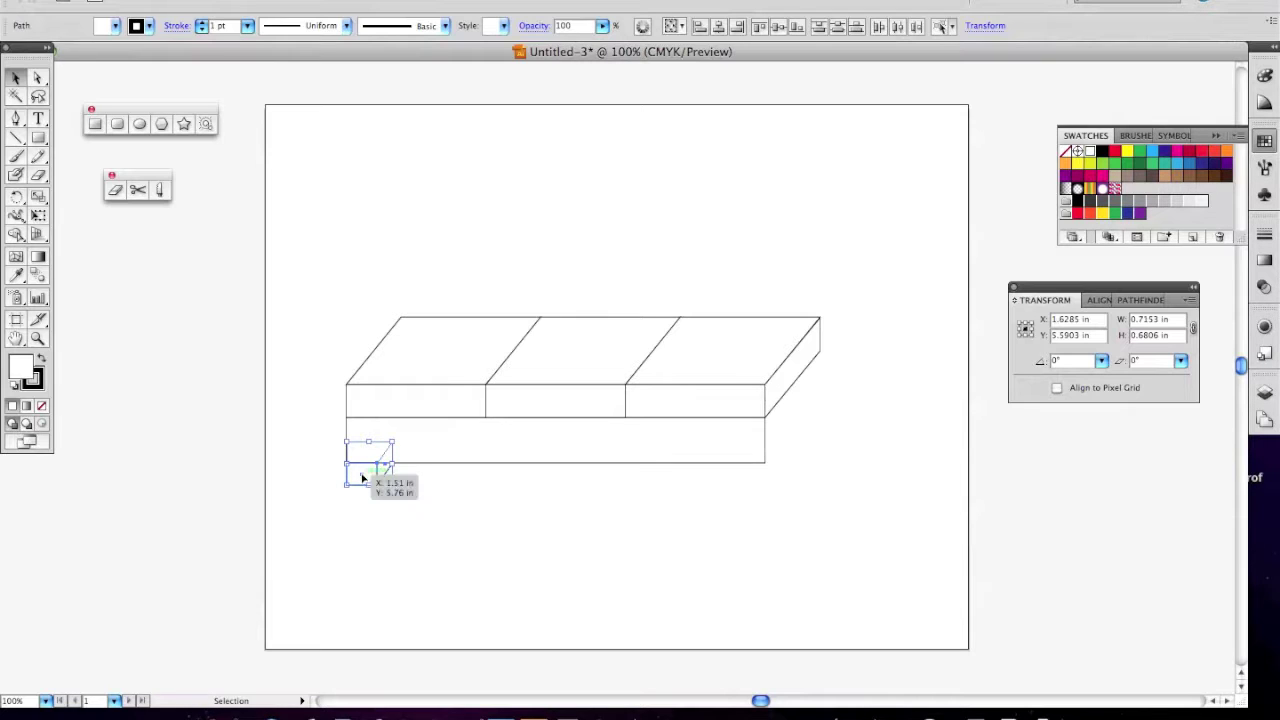
pyautogui.press('super')
pyautogui.press('super+g')
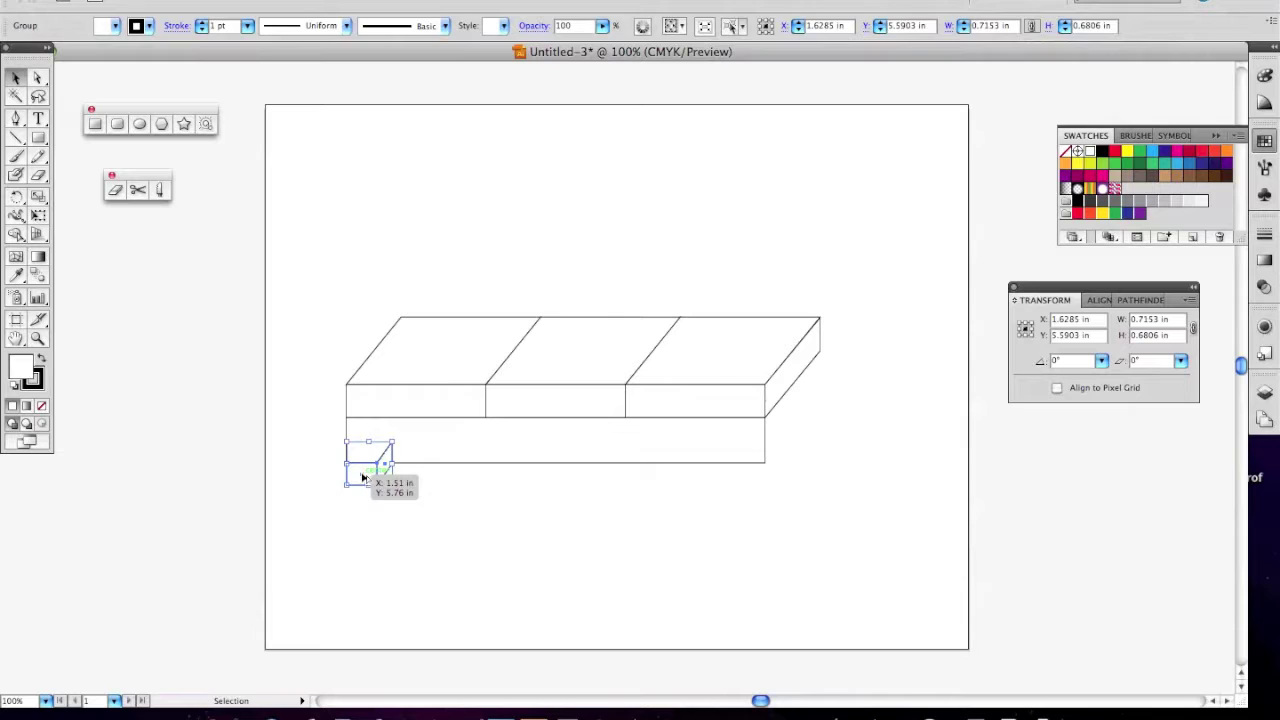
pyautogui.press('shift+super+a')
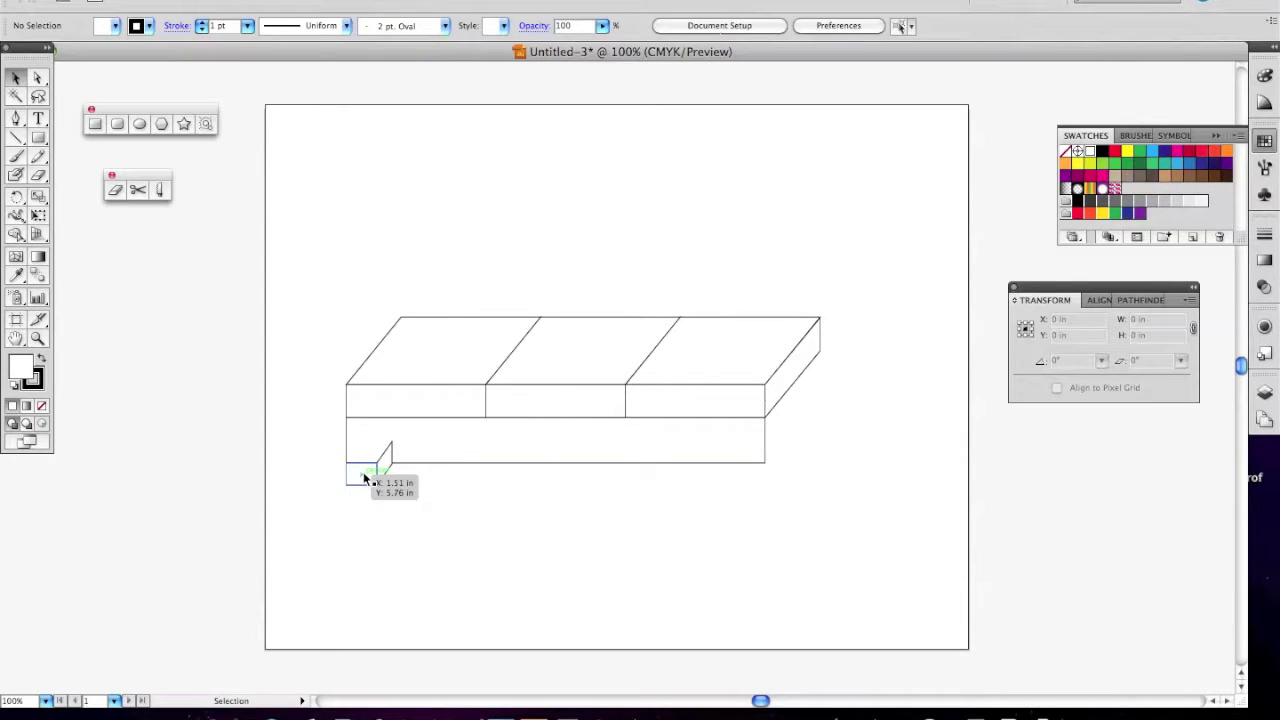
pyautogui.moveTo(363, 480); pyautogui.dragTo(751, 477)
pyautogui.press('shift+super+a')
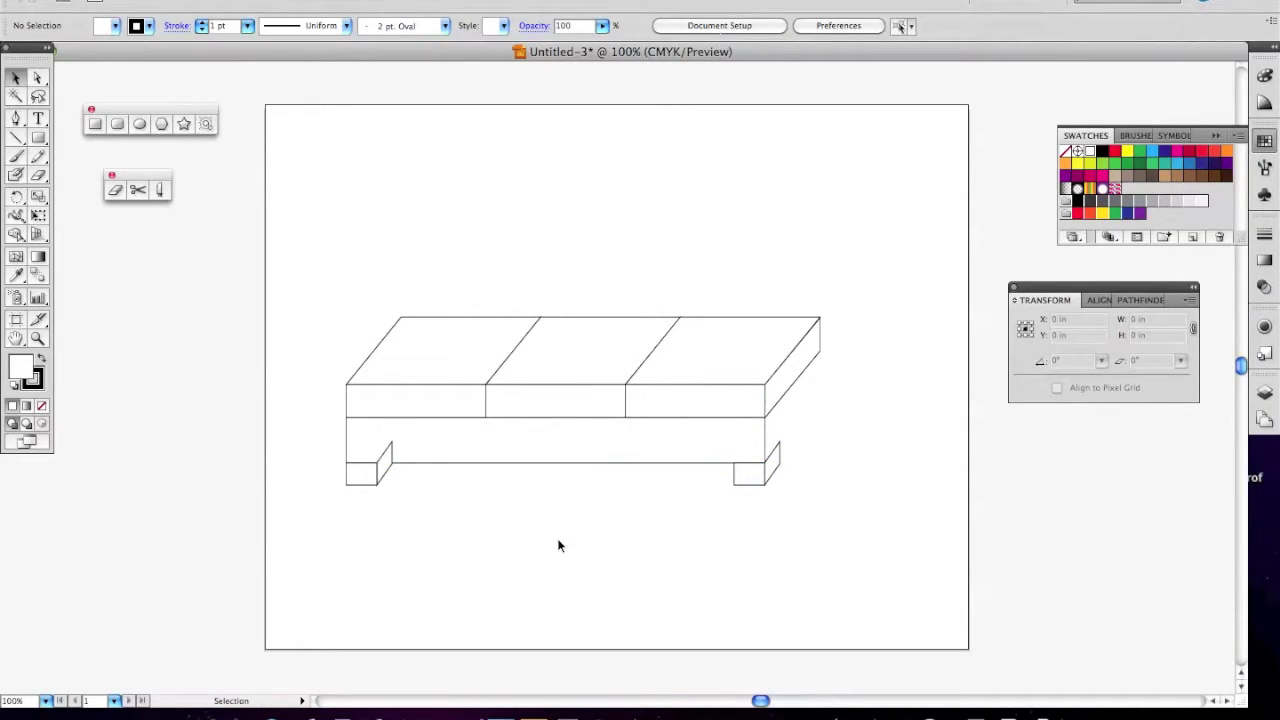
# Step: Send the left foot group to the back, behind the base rectangle, and deselect it
pyautogui.click(371, 479)
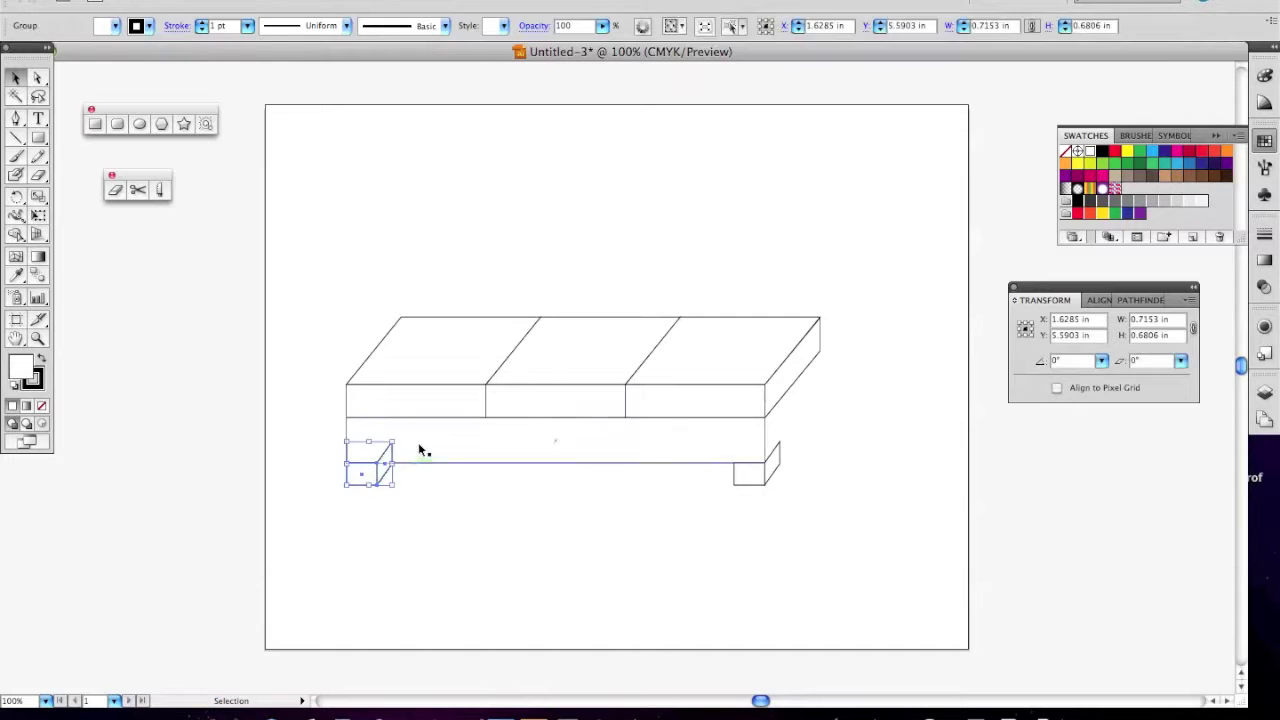
pyautogui.click(230, 2)
pyautogui.moveTo(240, 7)
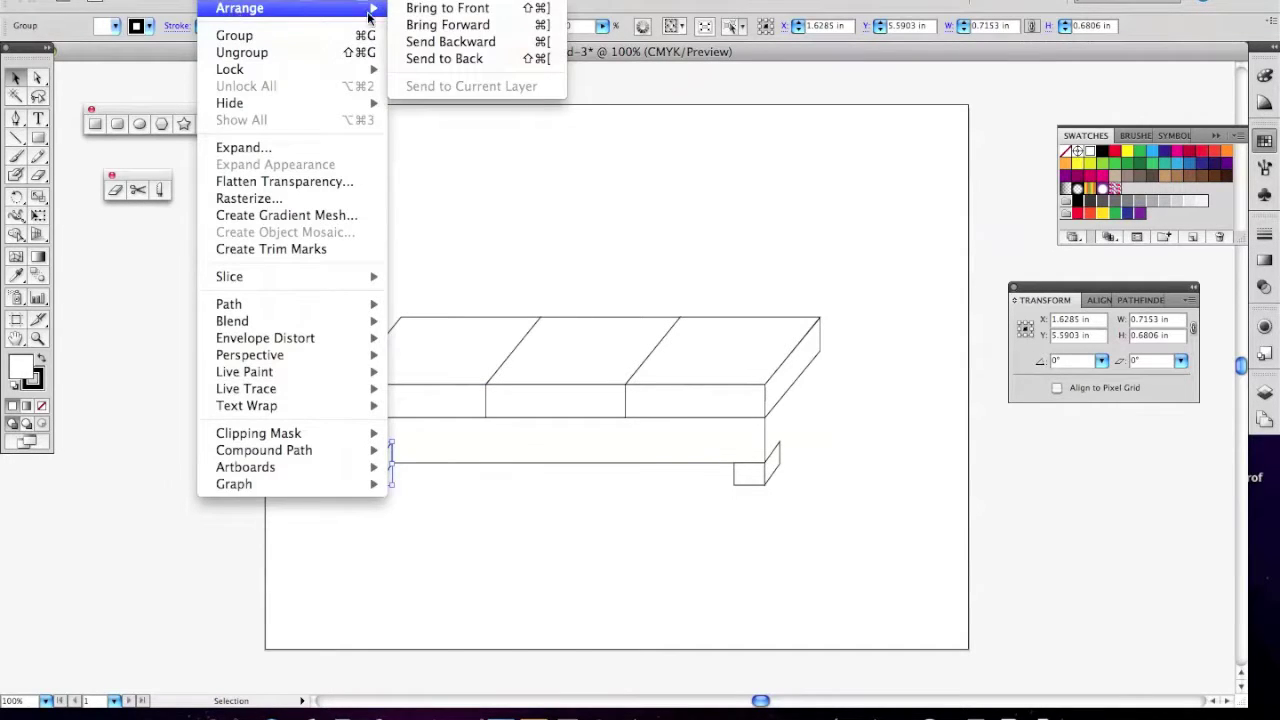
pyautogui.click(445, 59)
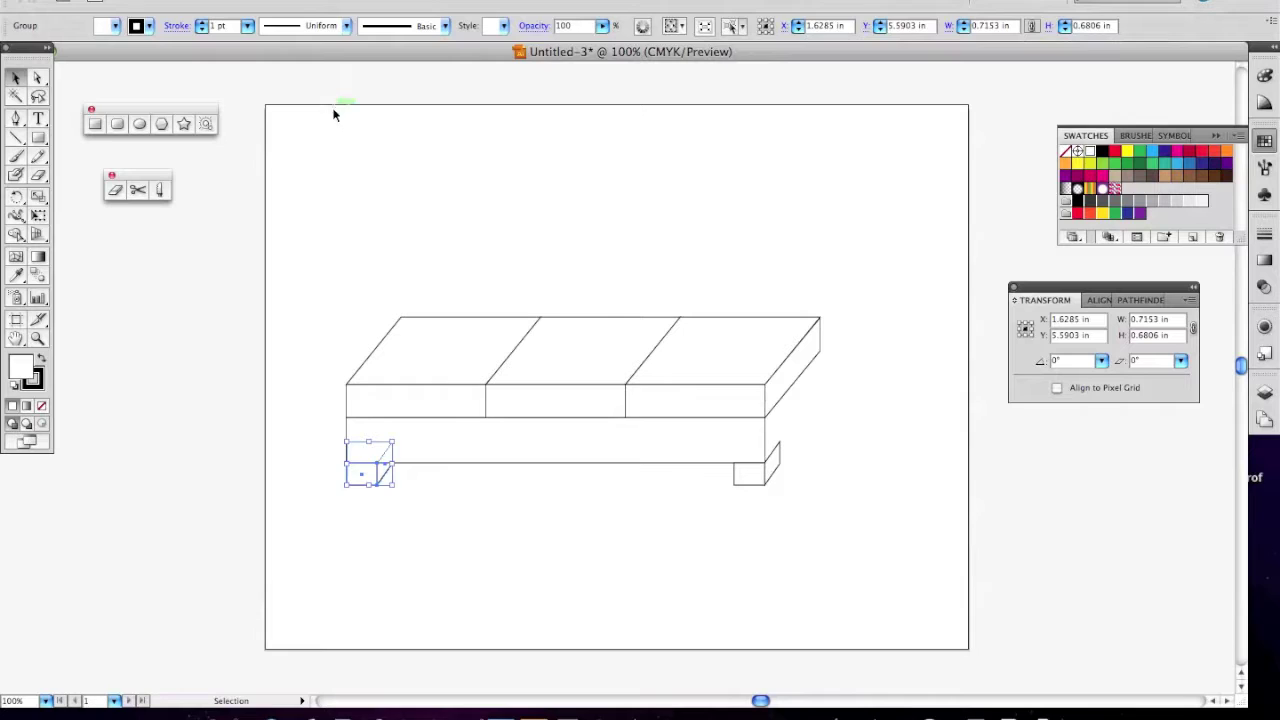
pyautogui.click(336, 158)
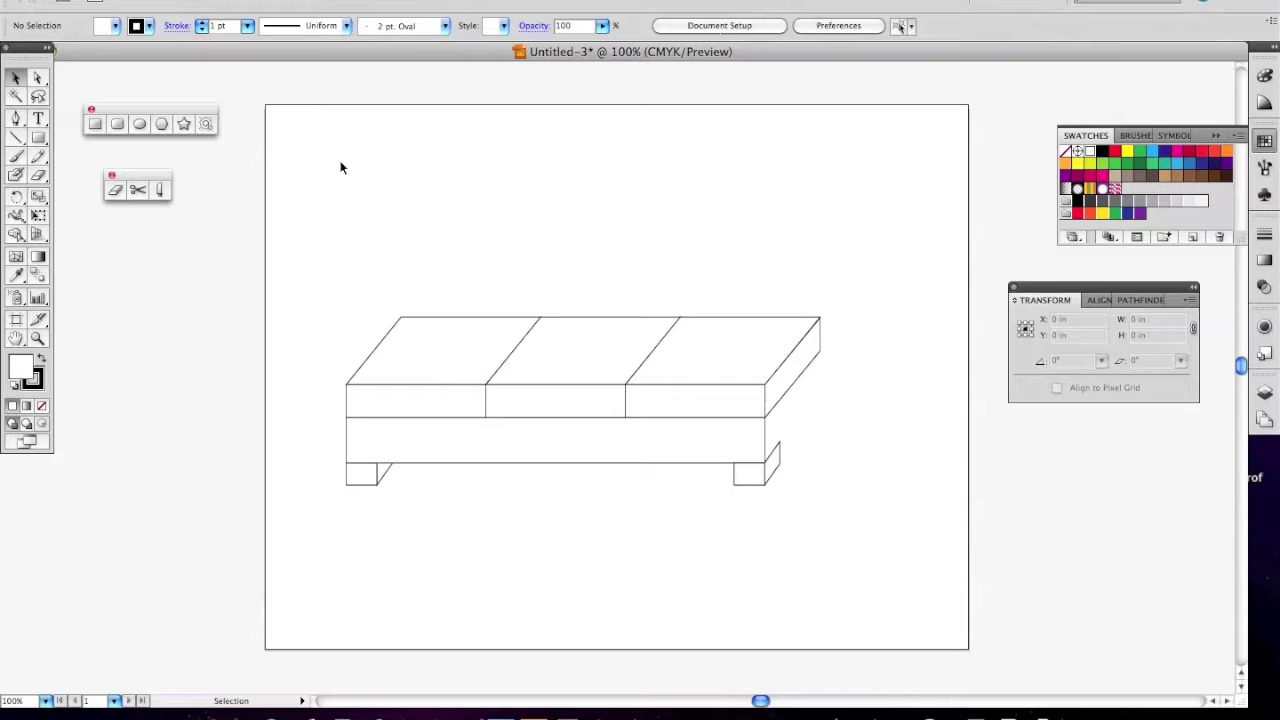
# Step: Draw four separate rectangles of different sizes in a loose row above the block drawing
pyautogui.click(38, 137)
pyautogui.moveTo(362, 170); pyautogui.dragTo(465, 239)
pyautogui.moveTo(481, 138)
pyautogui.mouseDown()
pyautogui.moveTo(541, 196)
pyautogui.moveTo(687, 225)
pyautogui.mouseUp()
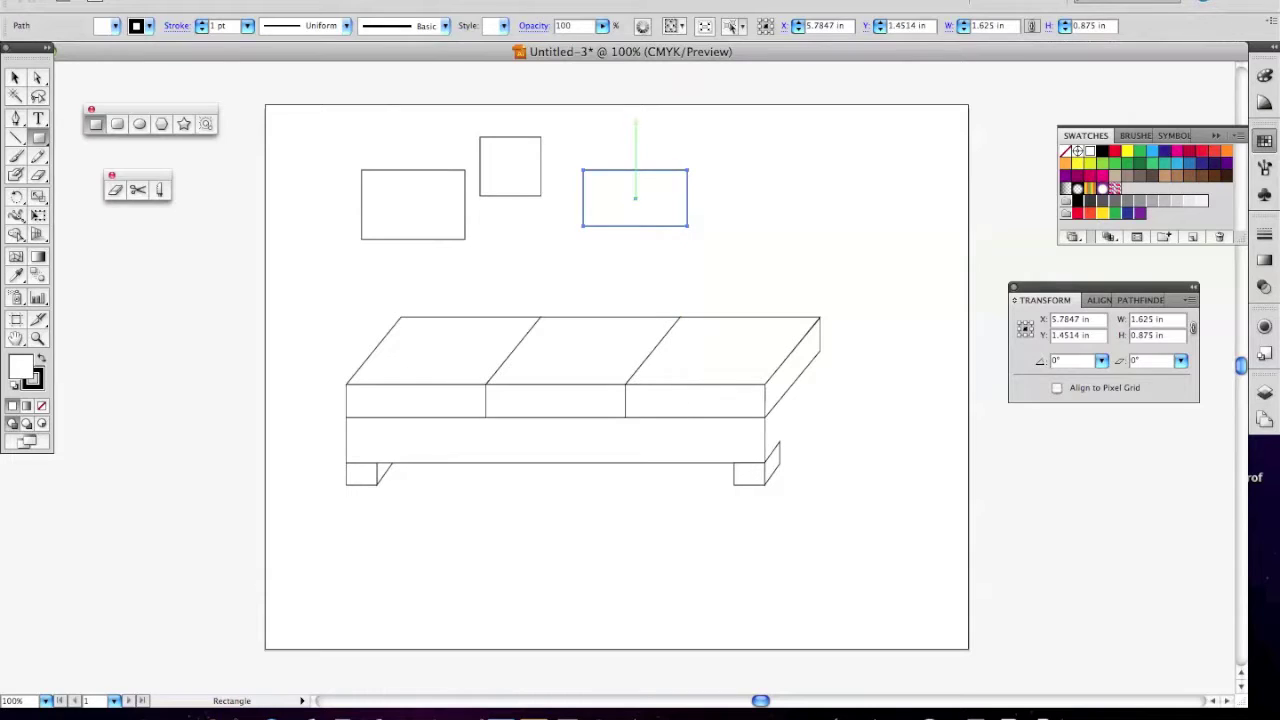
pyautogui.moveTo(712, 137); pyautogui.dragTo(794, 211)
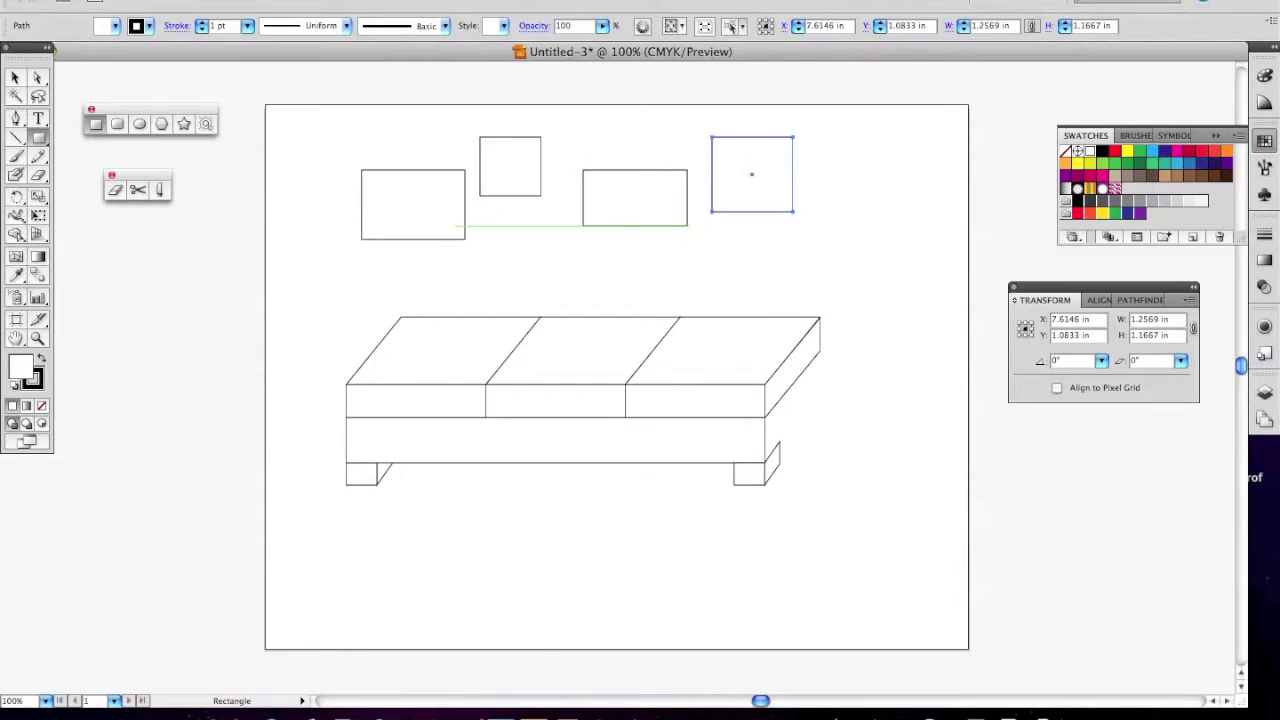
# Step: Select all four loose rectangles at once with a selection marquee, and clear the selection
pyautogui.click(16, 78)
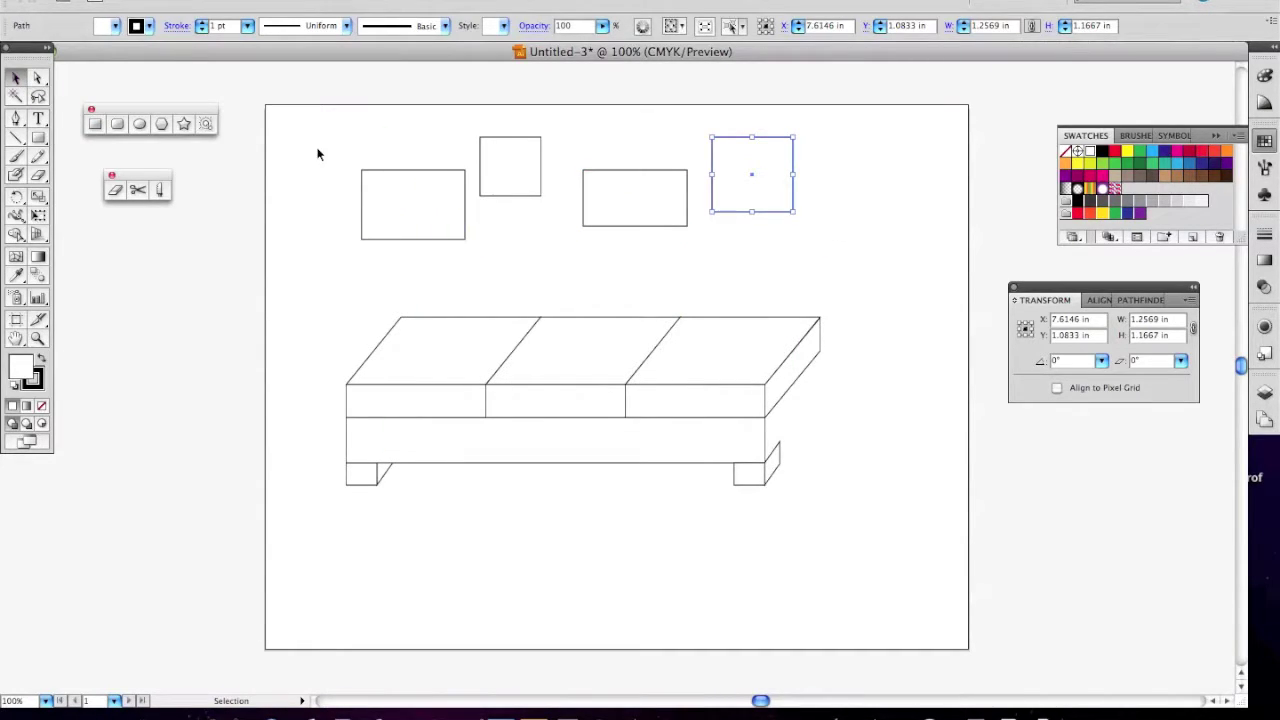
pyautogui.moveTo(328, 113); pyautogui.dragTo(800, 258)
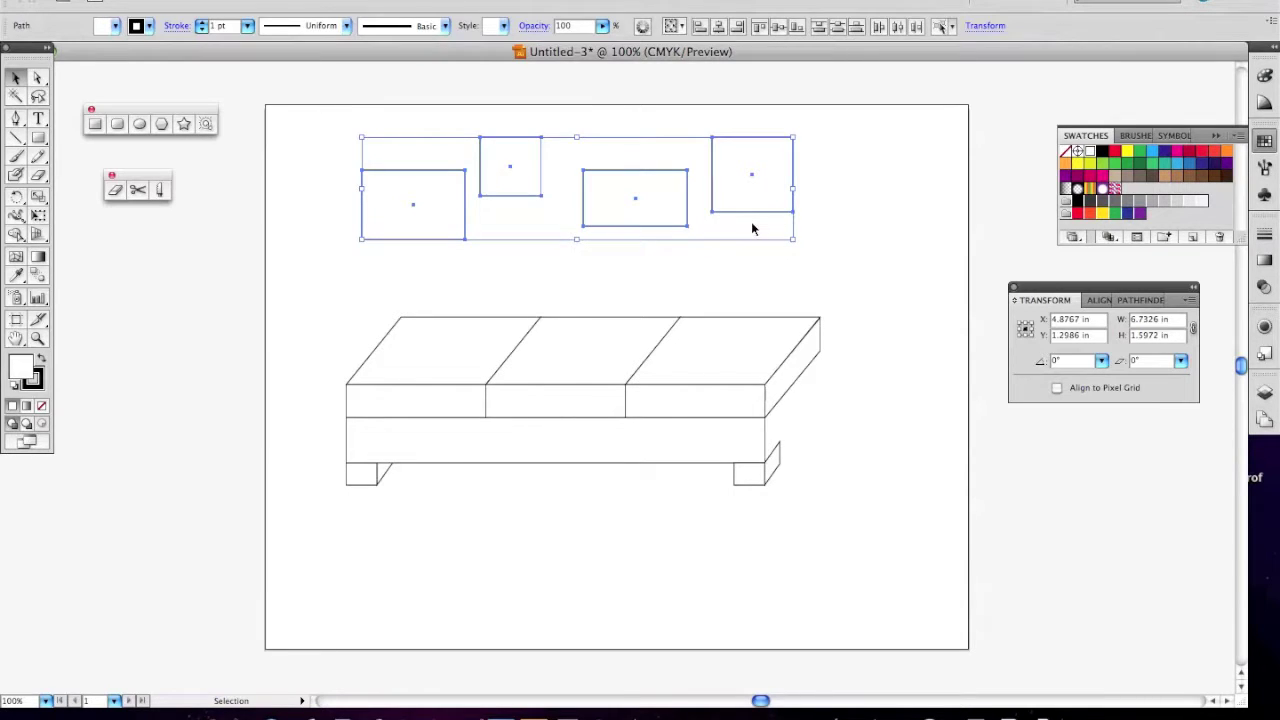
pyautogui.click(848, 204)
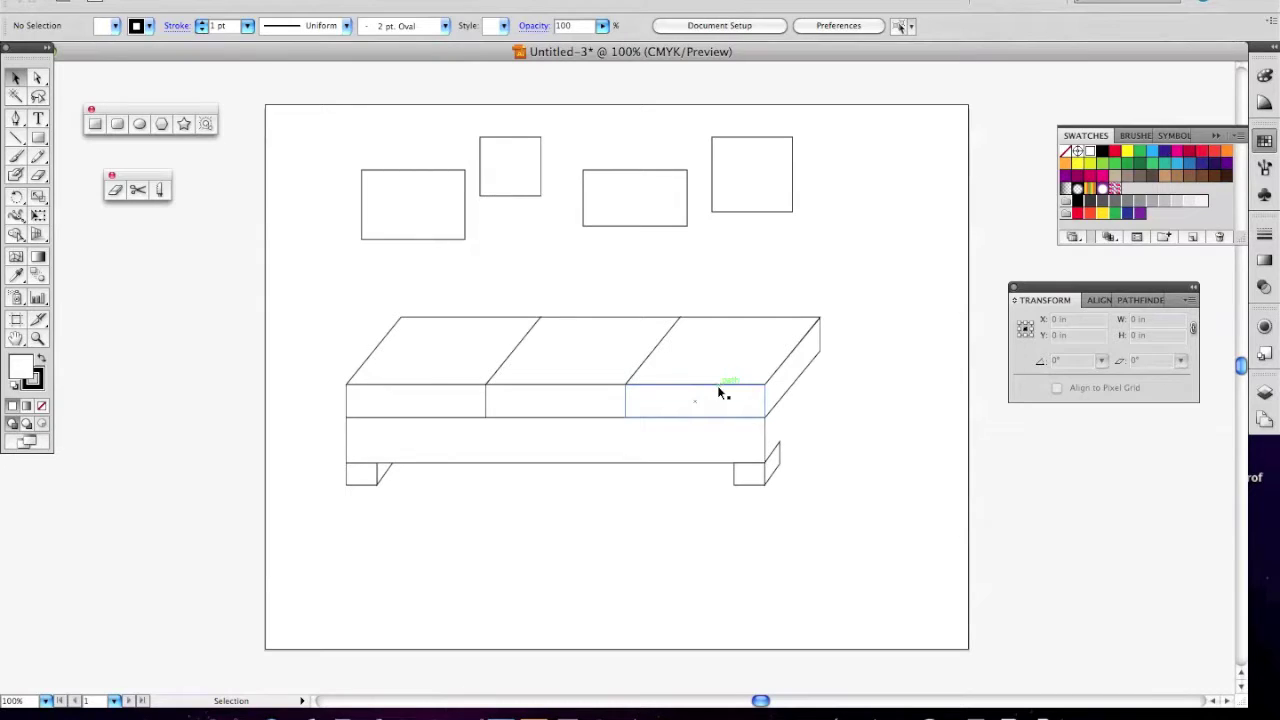
# Step: Add the four loose rectangles to the selection one by one, and remove all but the leftmost from it
pyautogui.click(415, 205)
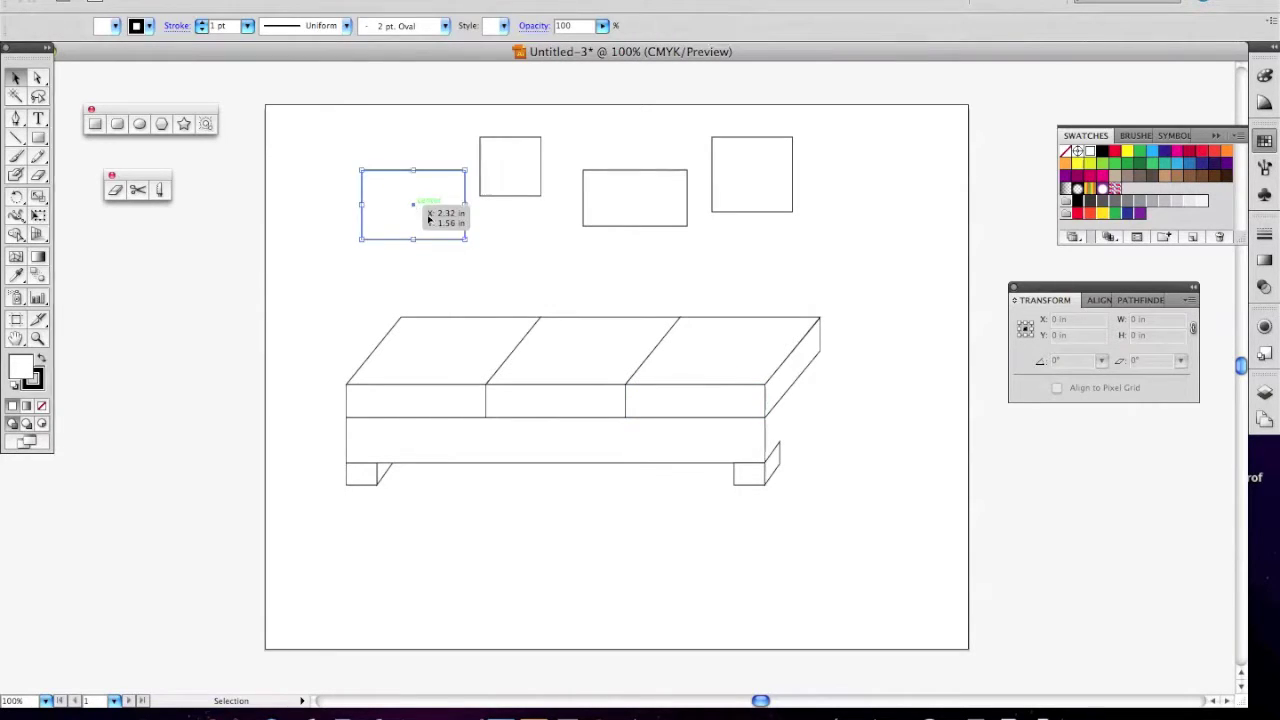
pyautogui.keyDown('shift'); pyautogui.click(515, 172); pyautogui.keyUp('shift')
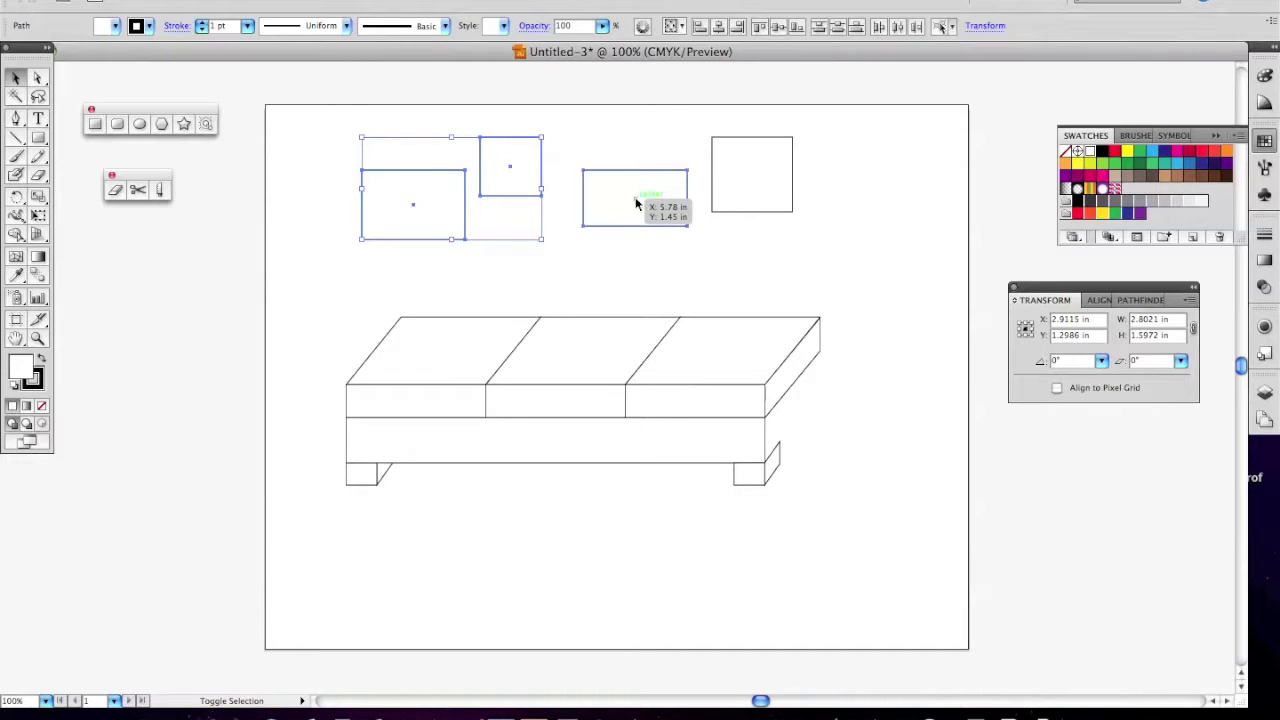
pyautogui.keyDown('shift'); pyautogui.click(635, 198); pyautogui.keyUp('shift')
pyautogui.keyDown('shift'); pyautogui.click(752, 180); pyautogui.keyUp('shift')
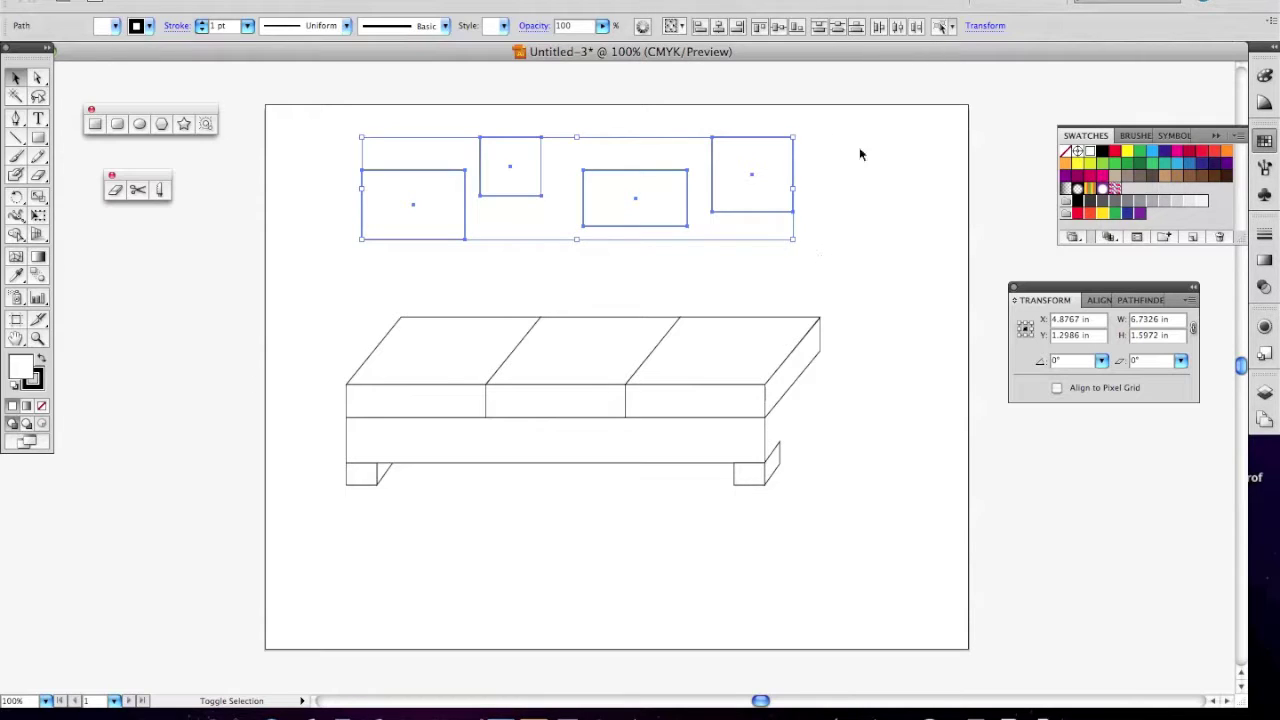
pyautogui.keyDown('shift'); pyautogui.click(751, 180); pyautogui.keyUp('shift')
pyautogui.keyDown('shift'); pyautogui.click(636, 203); pyautogui.keyUp('shift')
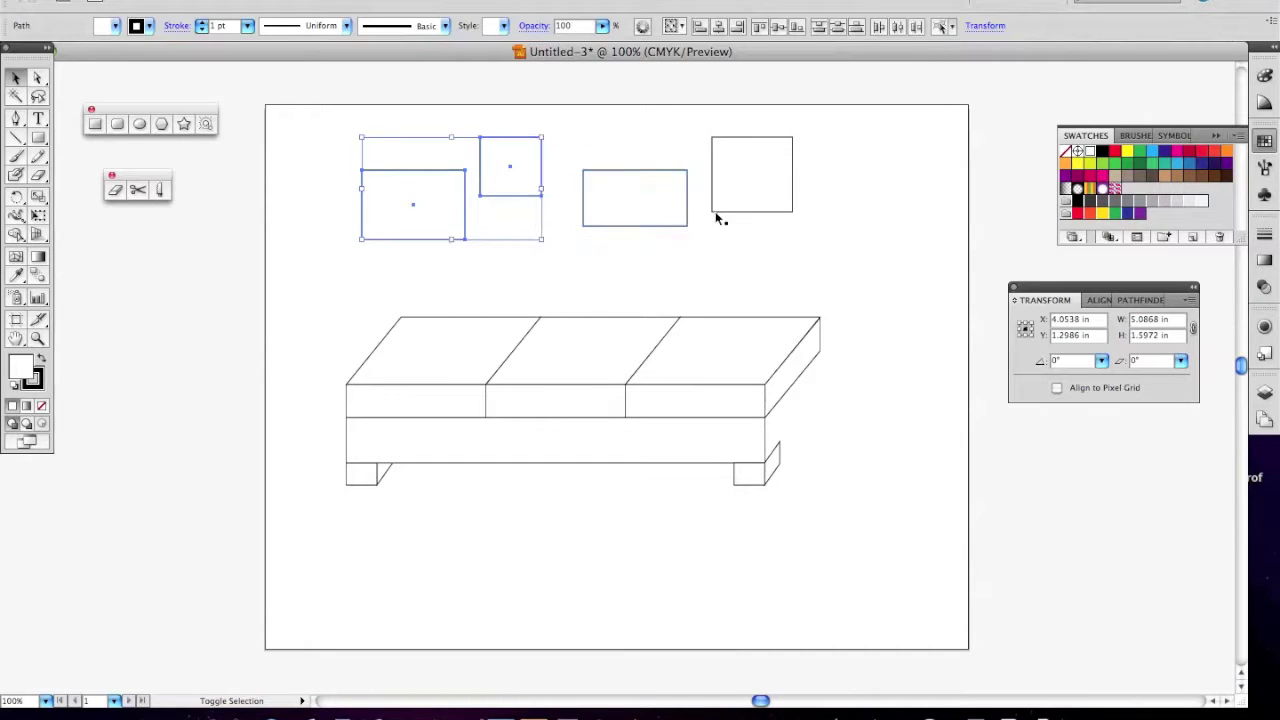
pyautogui.keyDown('shift'); pyautogui.click(510, 172); pyautogui.keyUp('shift')
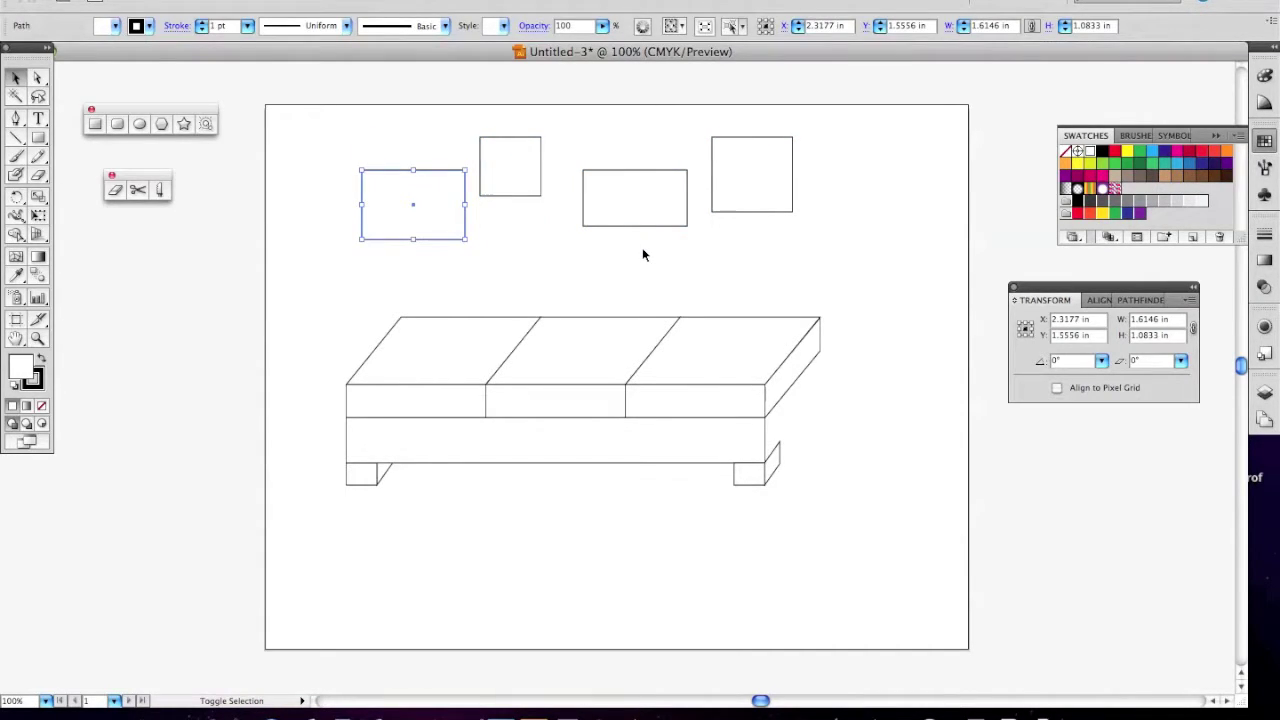
# Step: Delete the four loose rectangles above the block drawing one after another
pyautogui.press('Delete')
pyautogui.click(514, 171)
pyautogui.press('Delete')
pyautogui.click(660, 205)
pyautogui.press('Delete')
pyautogui.click(766, 189)
pyautogui.press('Delete')
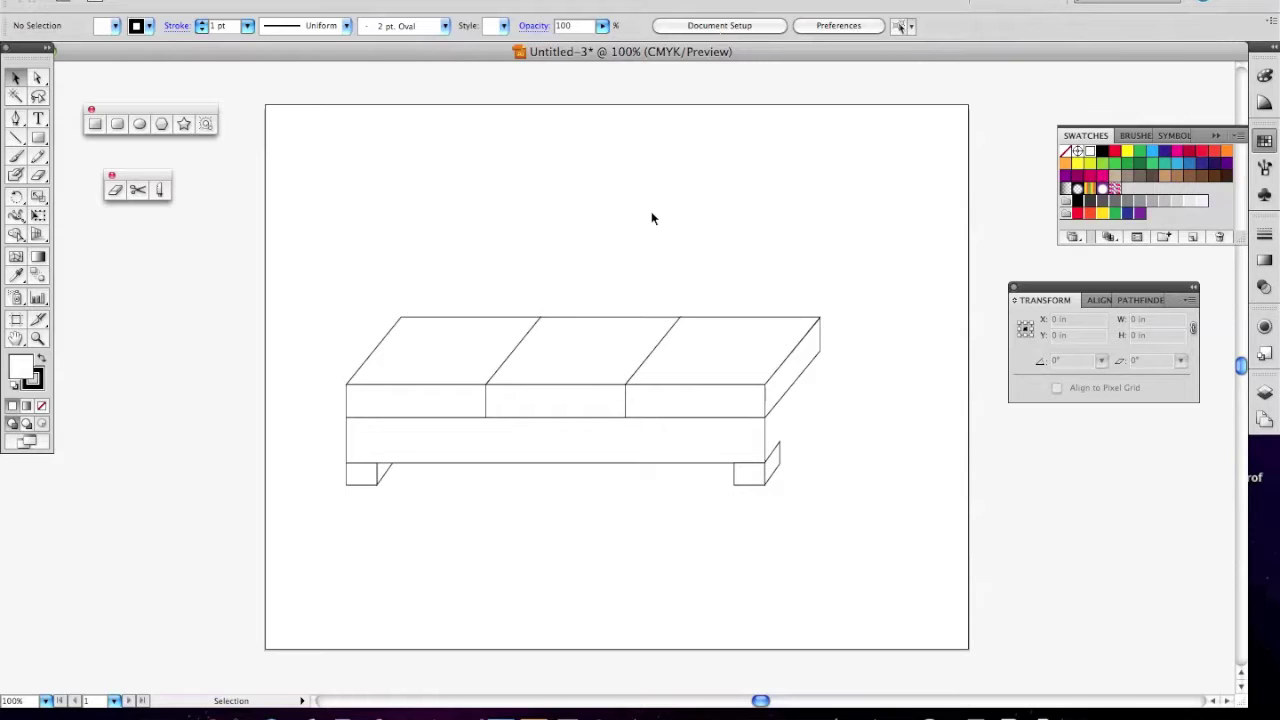
# Step: Draw a rectangle about 1.80 by 0.70 in at the base's front right corner and Free Transform it into the receding end face
pyautogui.click(38, 137)
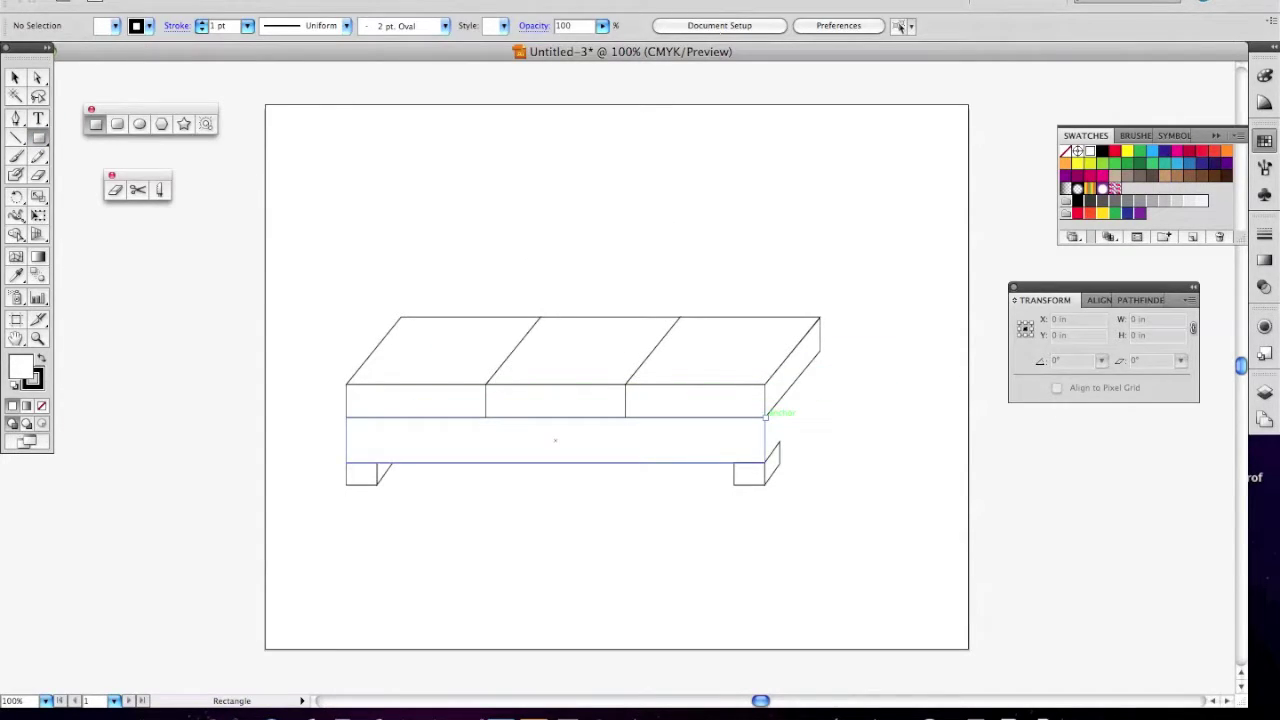
pyautogui.moveTo(766, 415); pyautogui.dragTo(880, 463)
pyautogui.press('e')
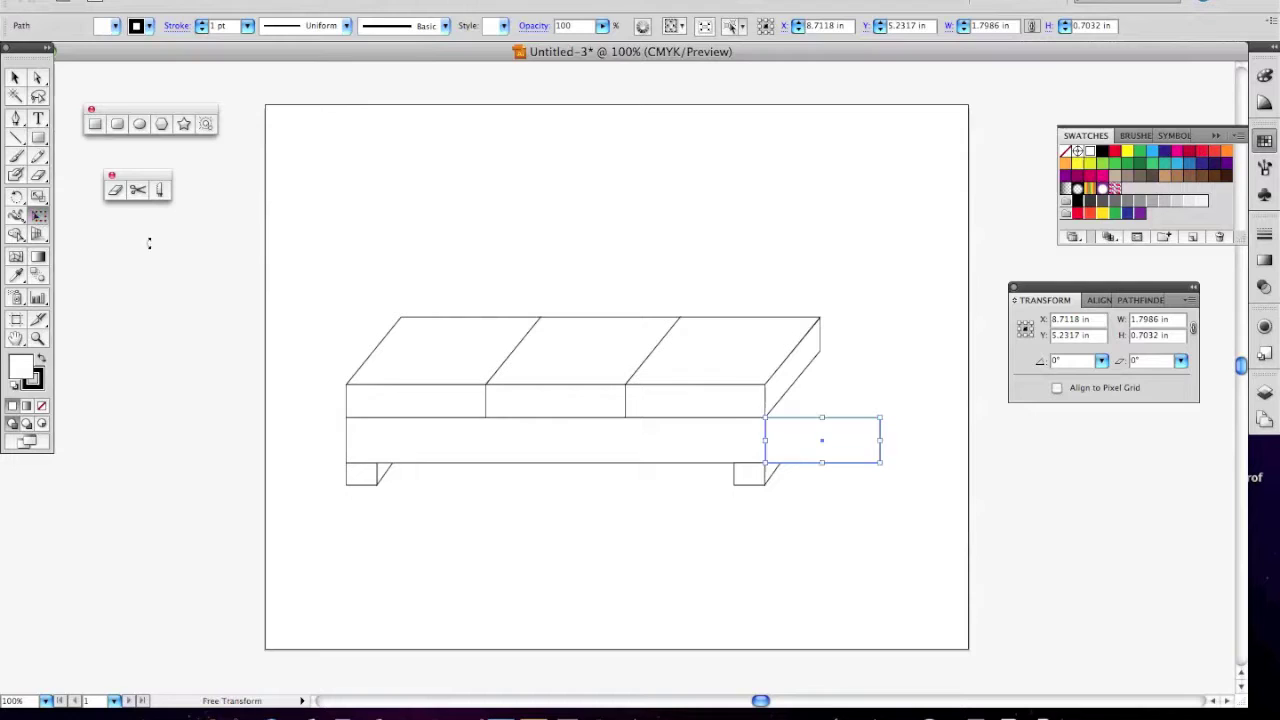
pyautogui.moveTo(879, 440); pyautogui.dragTo(843, 355)
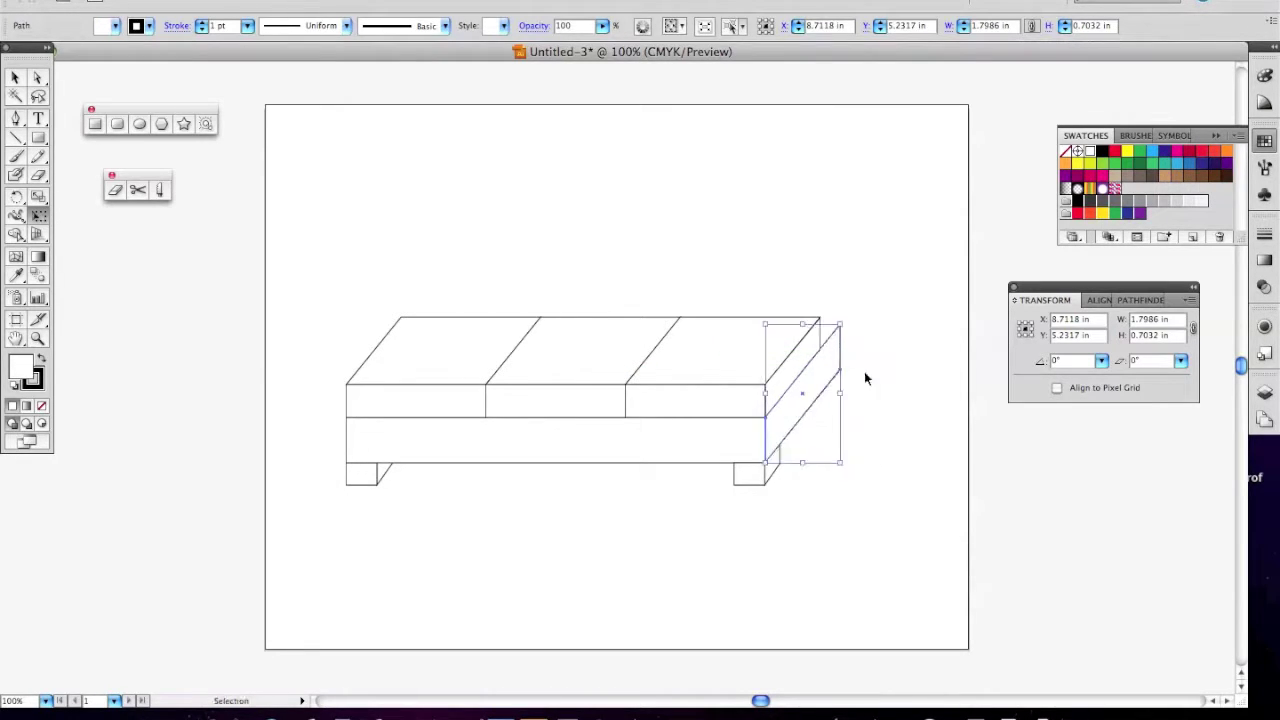
pyautogui.click(889, 499)
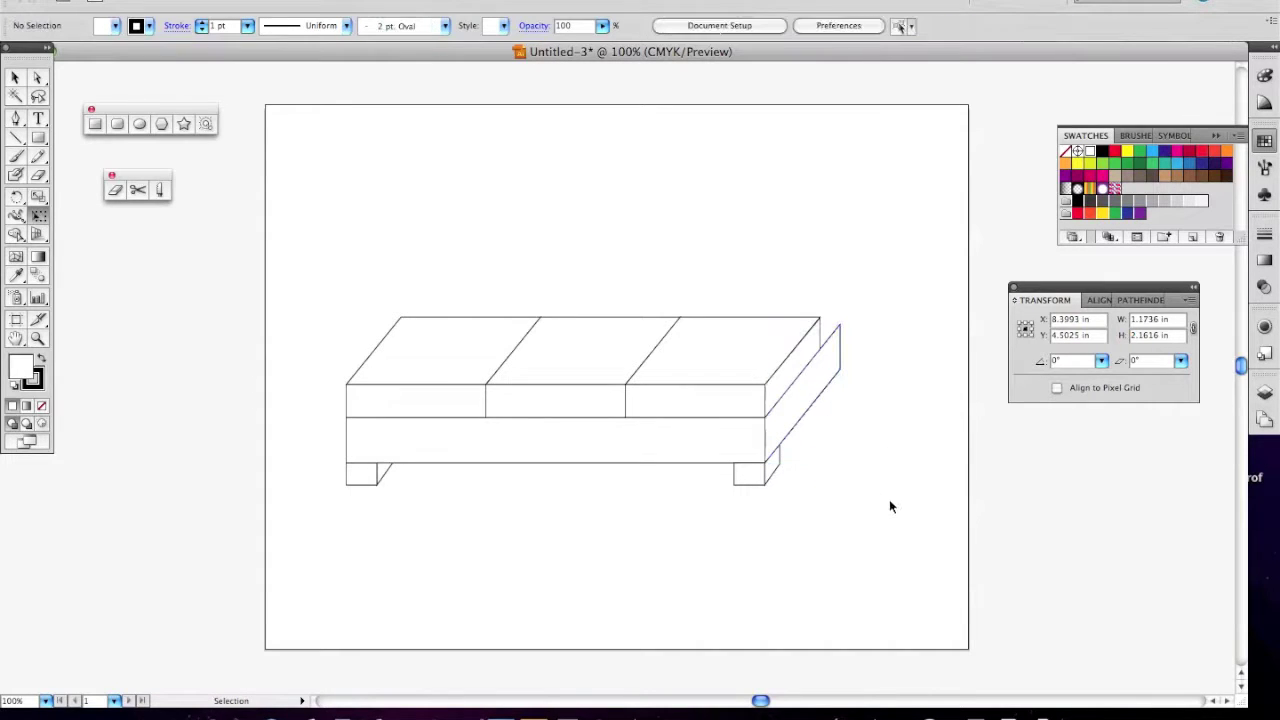
# Step: Draw the backrest rectangles: a front about 6.55 by 1.10 in, a top strip about 0.35 in high, and a side about 0.31 by 1.56 in
pyautogui.click(38, 137)
pyautogui.moveTo(400, 317); pyautogui.dragTo(820, 247)
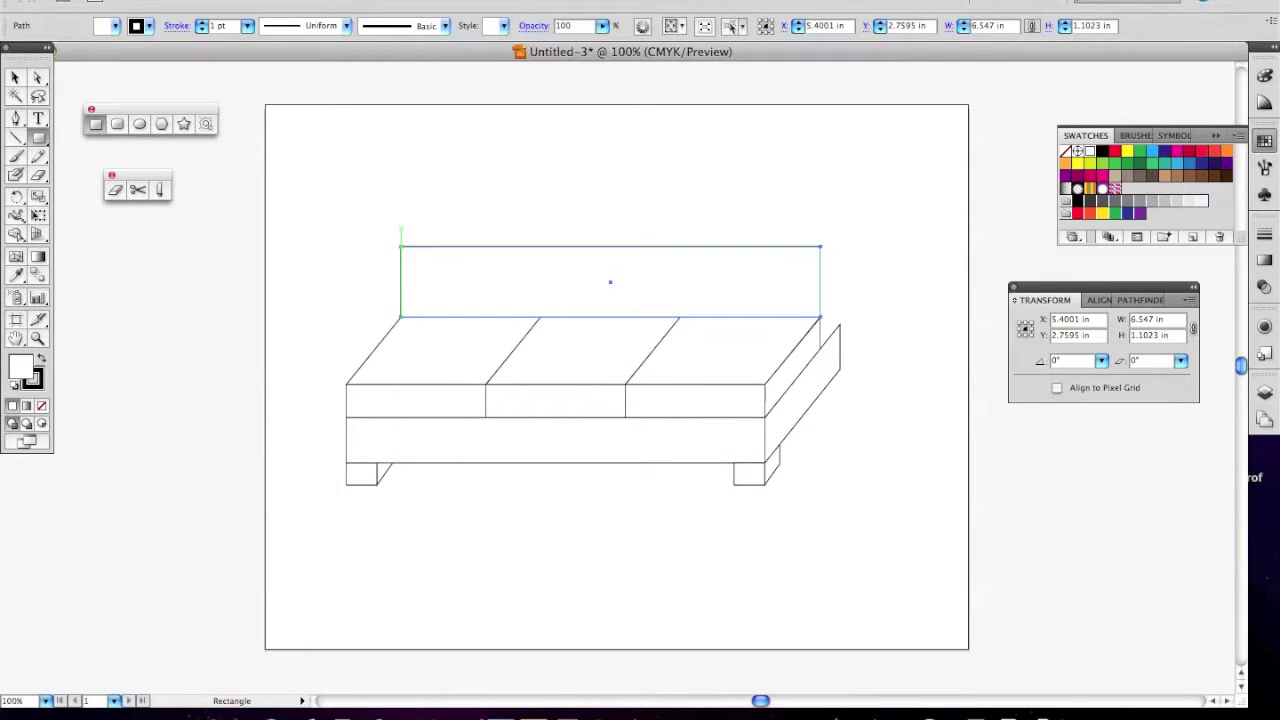
pyautogui.moveTo(401, 226); pyautogui.dragTo(820, 246)
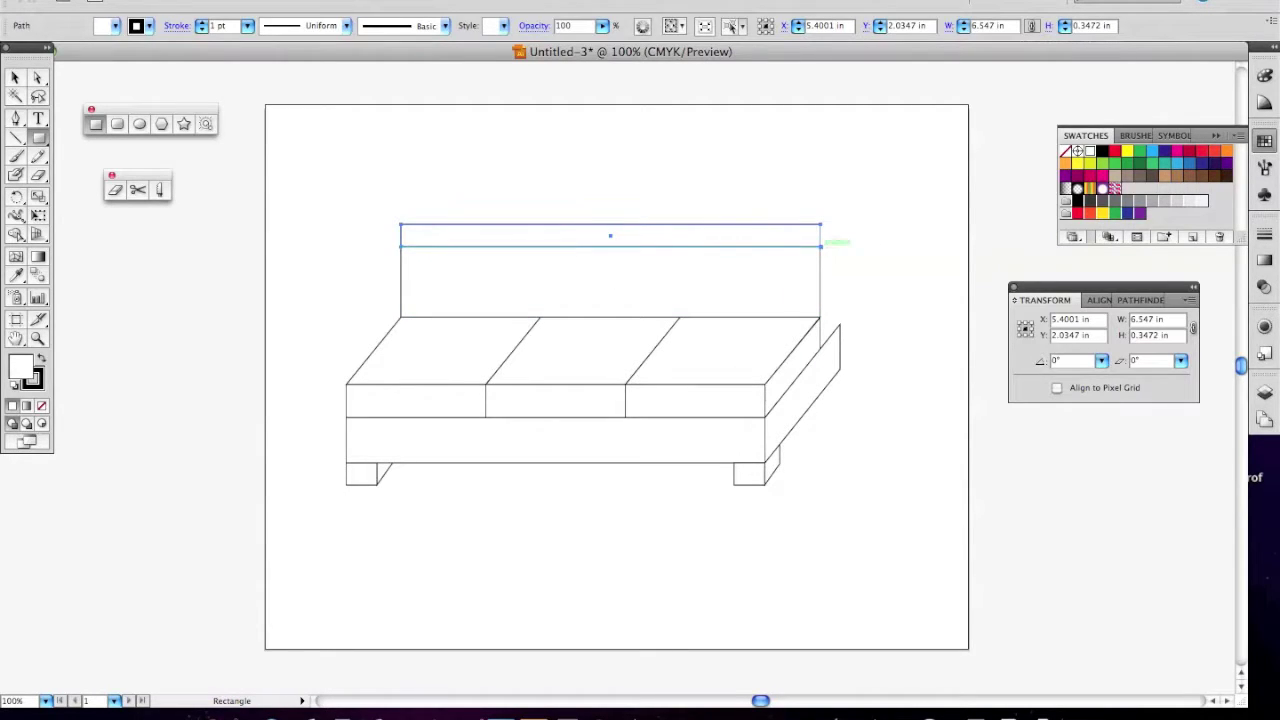
pyautogui.moveTo(820, 246); pyautogui.dragTo(840, 346)
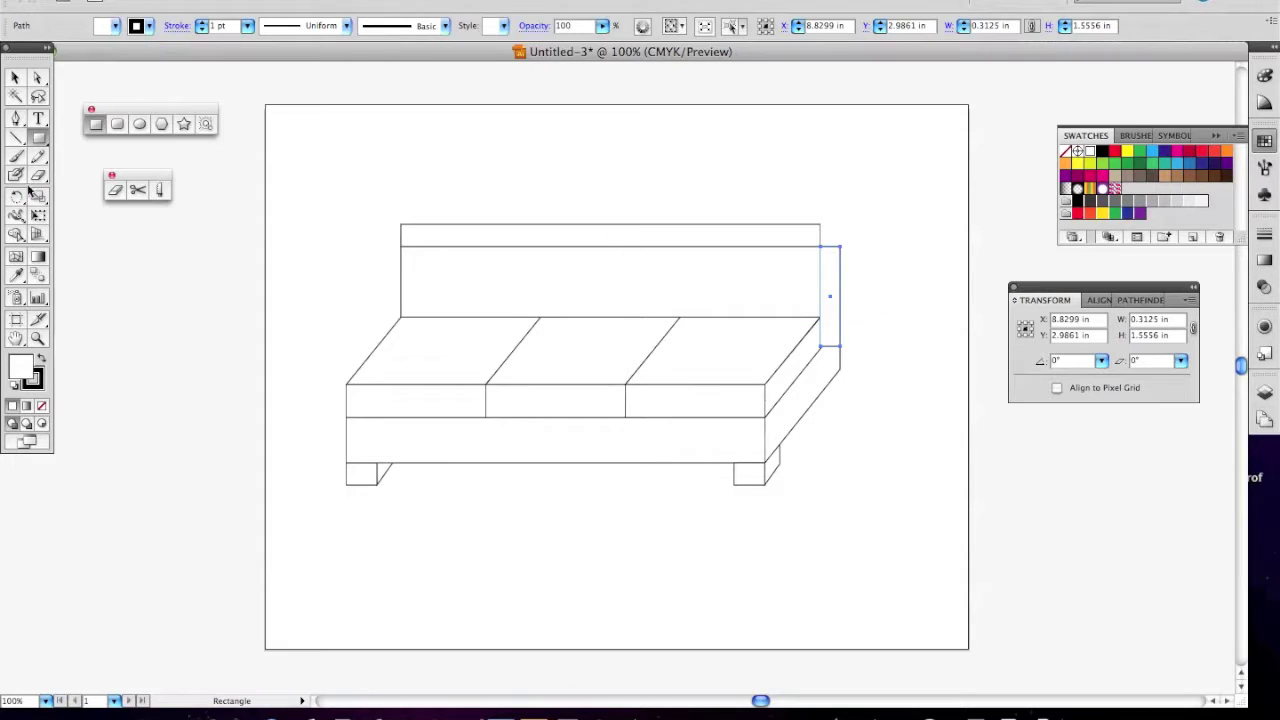
# Step: Shear the backrest's narrow side rectangle upward with Free Transform so its outer edge reaches the top strip's height
pyautogui.click(38, 214)
pyautogui.press('F9')
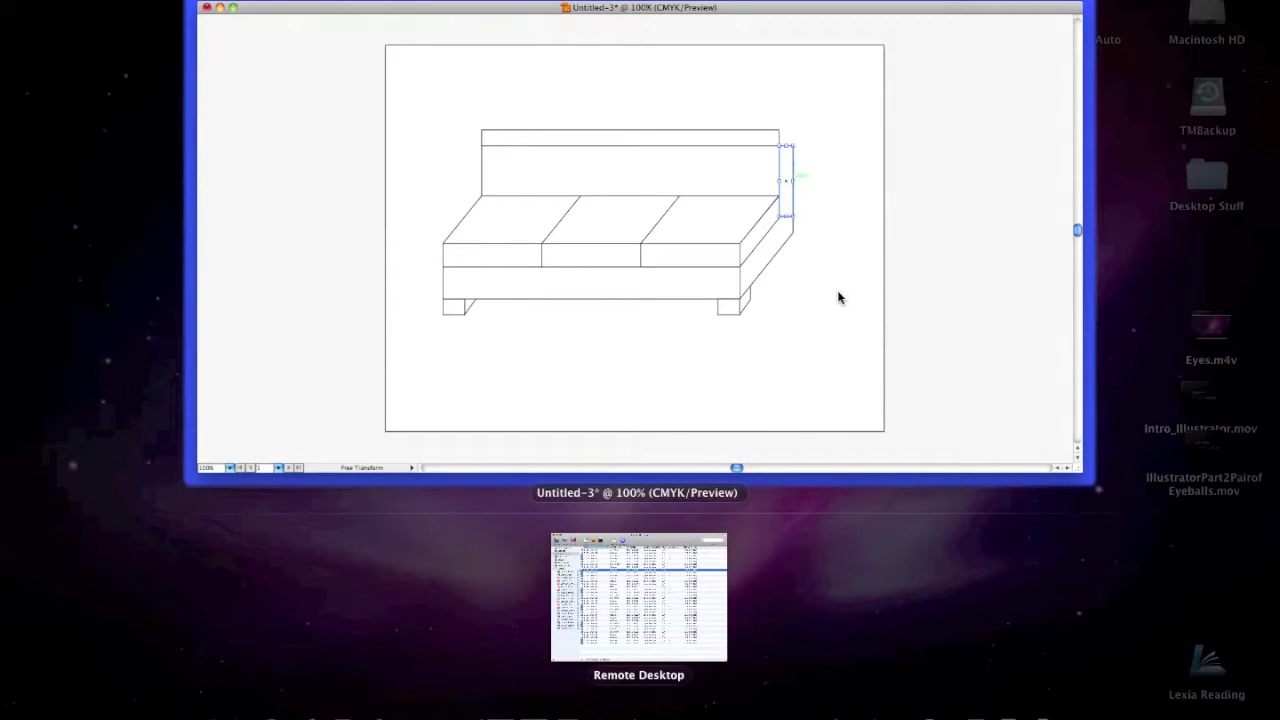
pyautogui.press('F9')
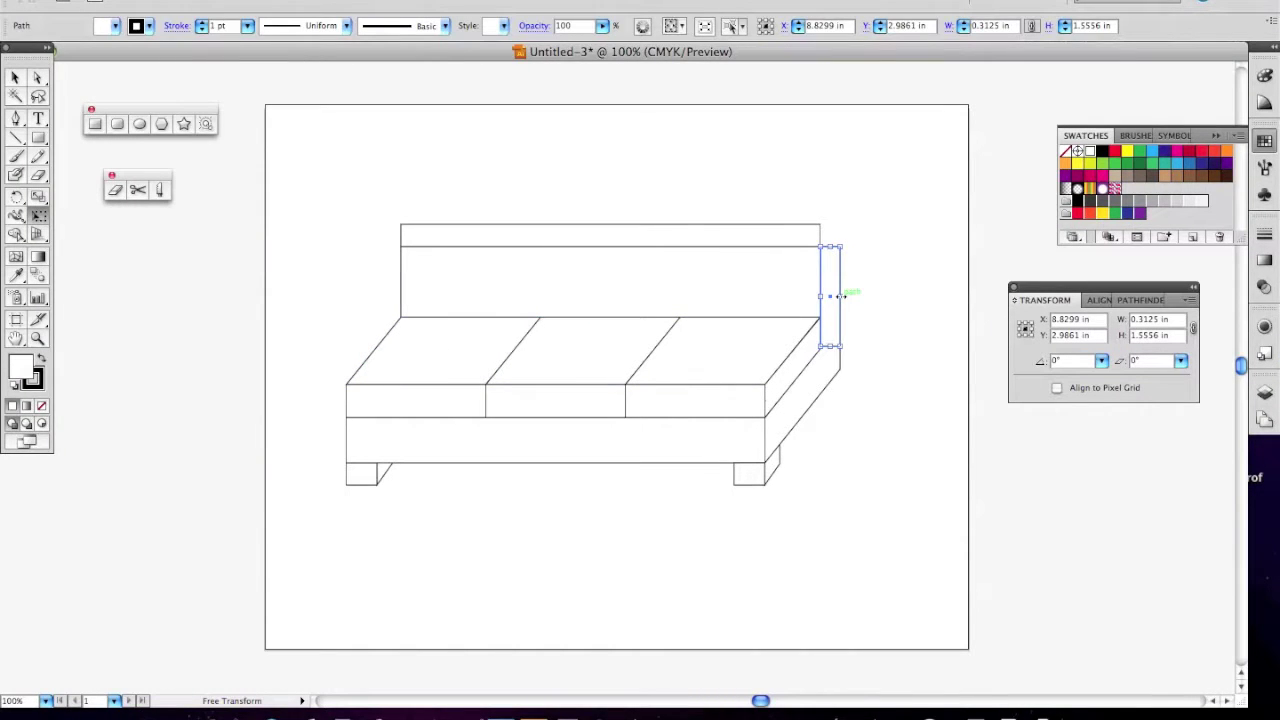
pyautogui.moveTo(840, 296); pyautogui.dragTo(870, 285)
pyautogui.press('e')
pyautogui.moveTo(836, 270); pyautogui.dragTo(830, 271)
# Step: Shear the backrest's top strip to the right with Free Transform so its upper corner meets the side face, and clear the selection
pyautogui.click(636, 244)
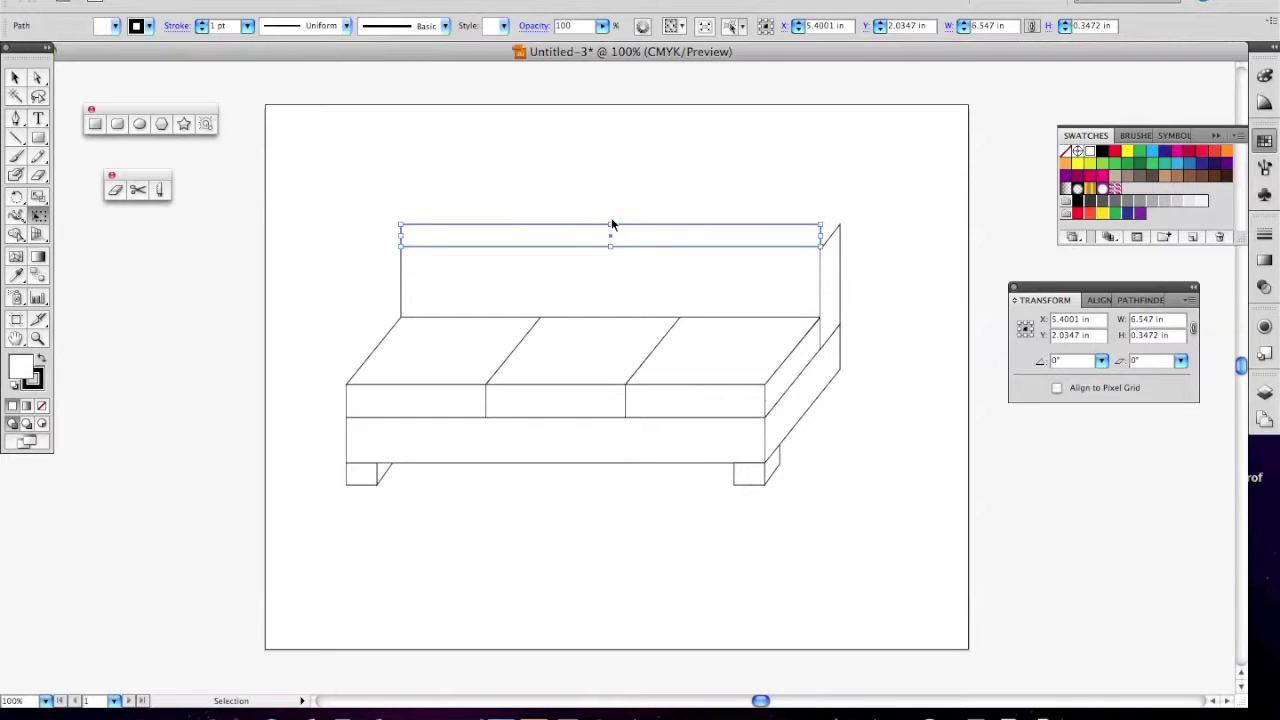
pyautogui.moveTo(610, 228); pyautogui.dragTo(633, 228)
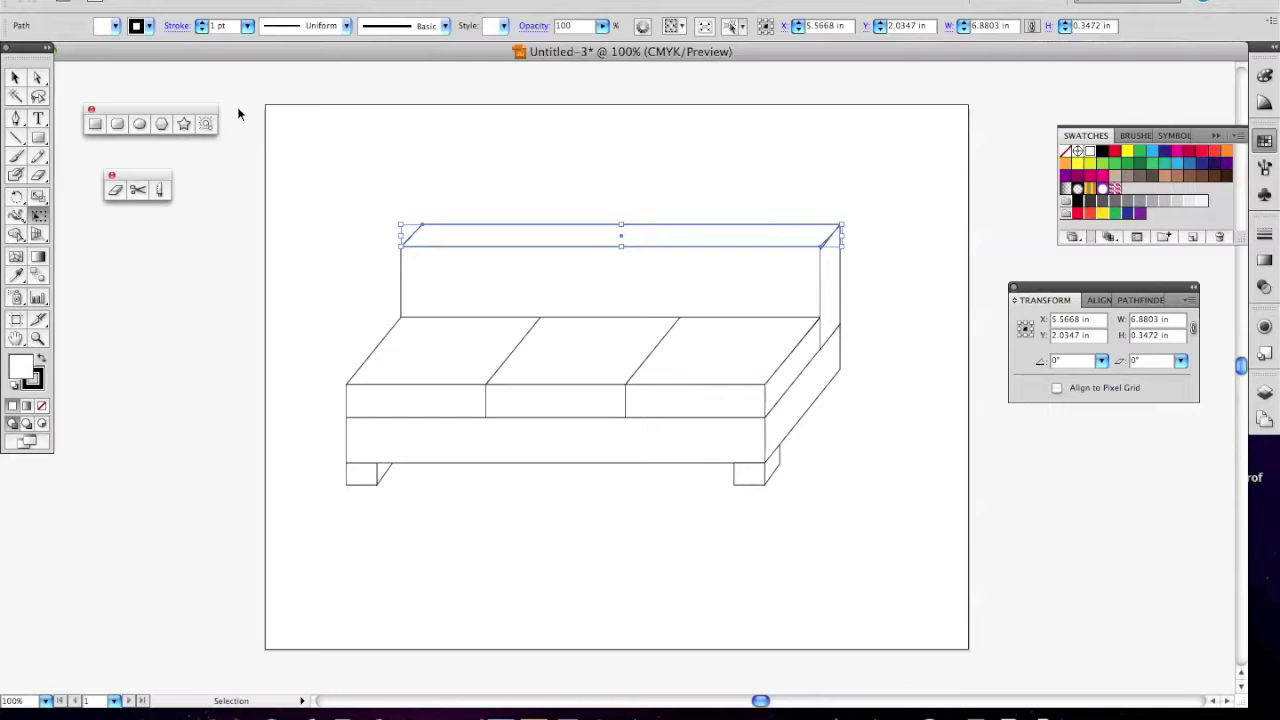
pyautogui.click(15, 80)
pyautogui.click(414, 182)
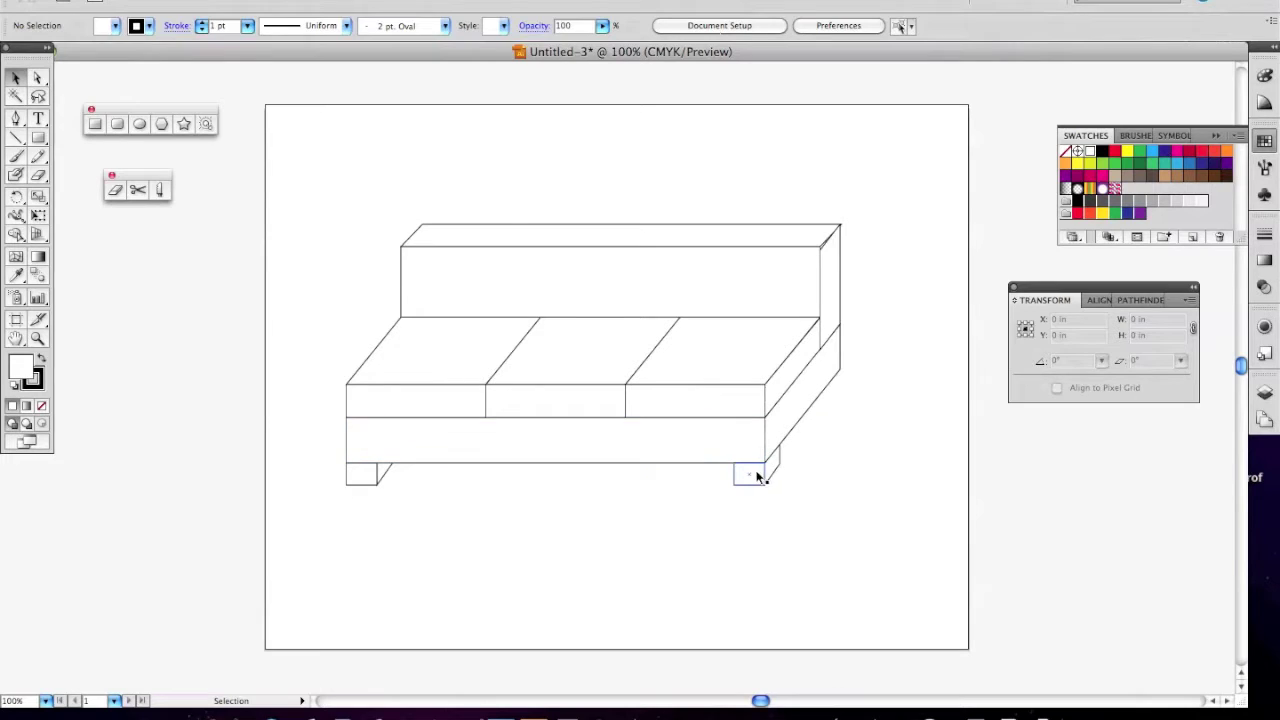
# Step: Duplicate the front right foot, align the copy under the base's rear right end, and place it behind the base
pyautogui.moveTo(757, 477); pyautogui.dragTo(815, 400)
pyautogui.press('Right')
pyautogui.press('Right')
pyautogui.press('Down')
pyautogui.press('Down')
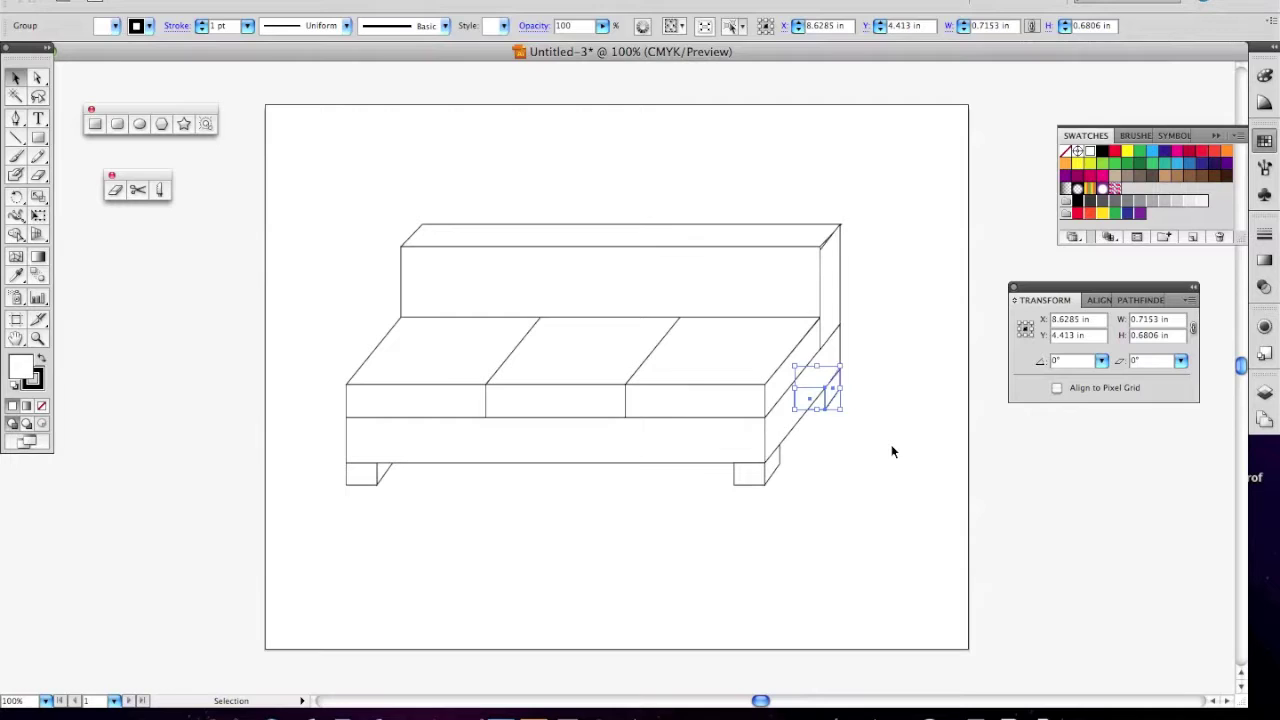
pyautogui.click(900, 446)
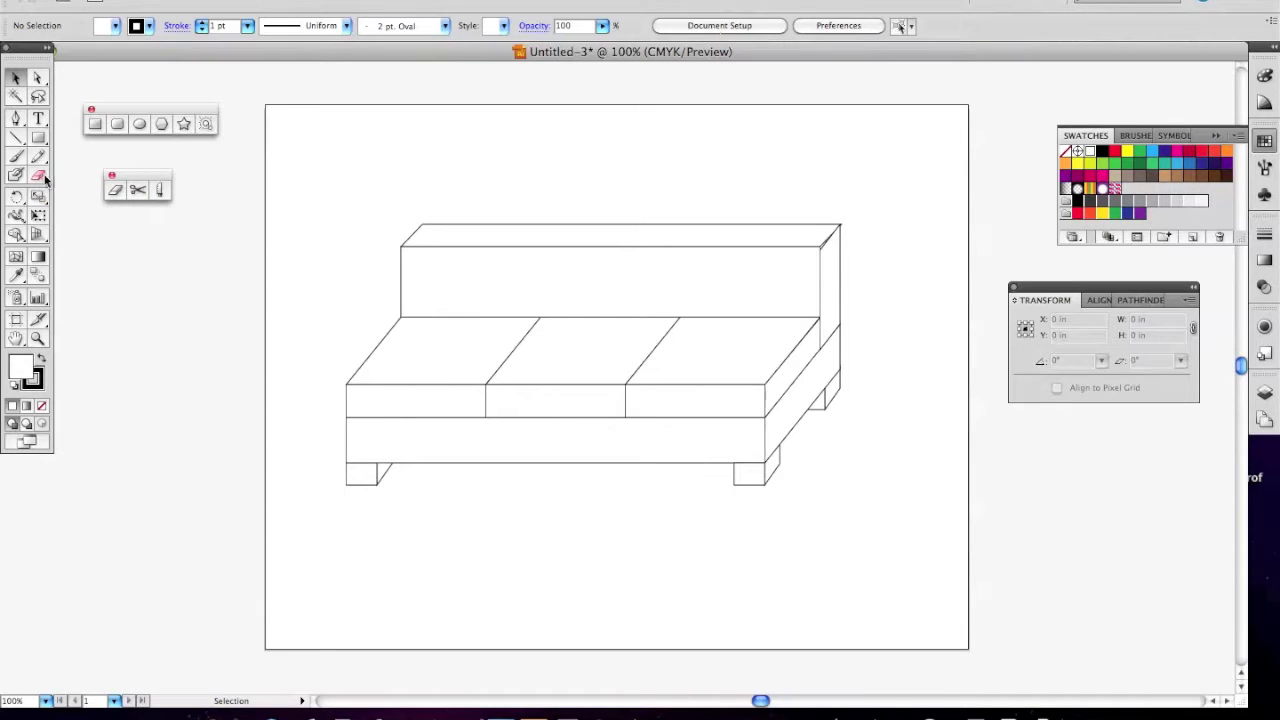
# Step: Group all parts of the sofa and move the group toward the artboard's upper left, leaving it deselected
pyautogui.moveTo(294, 197); pyautogui.dragTo(900, 528)
pyautogui.hotkey('ctrl', 'g')
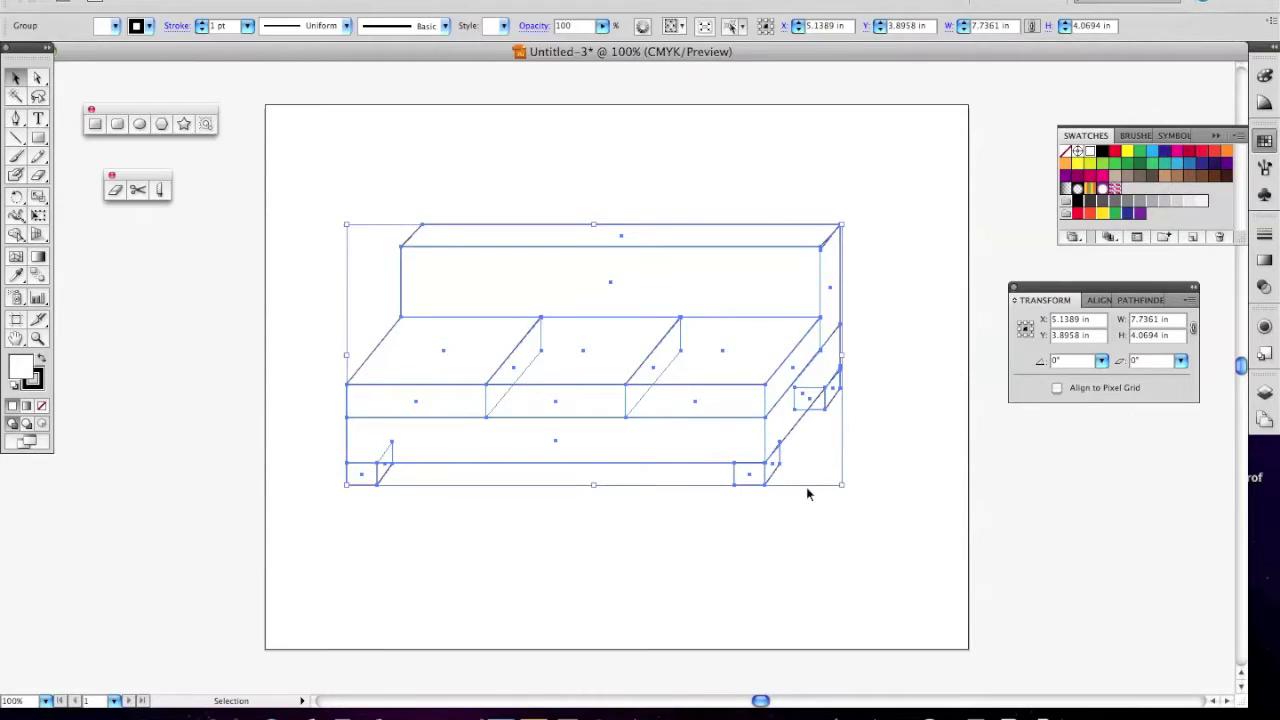
pyautogui.moveTo(615, 303); pyautogui.dragTo(568, 195)
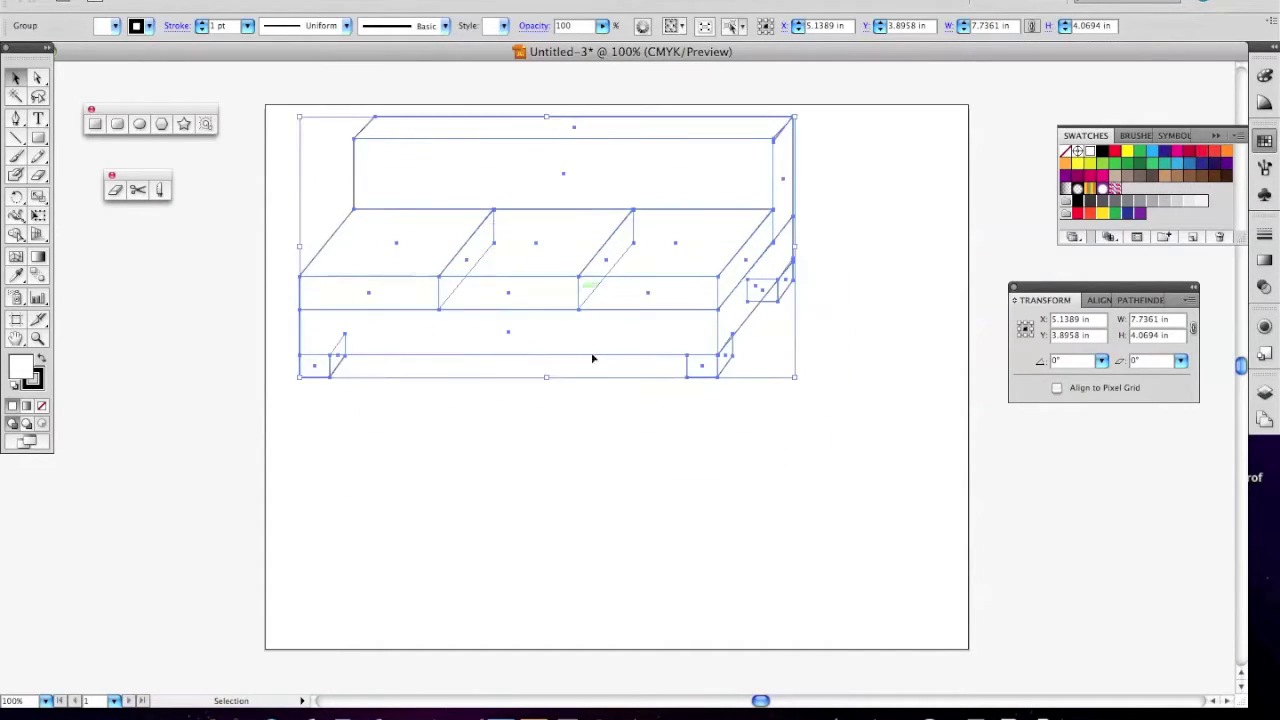
pyautogui.click(623, 546)
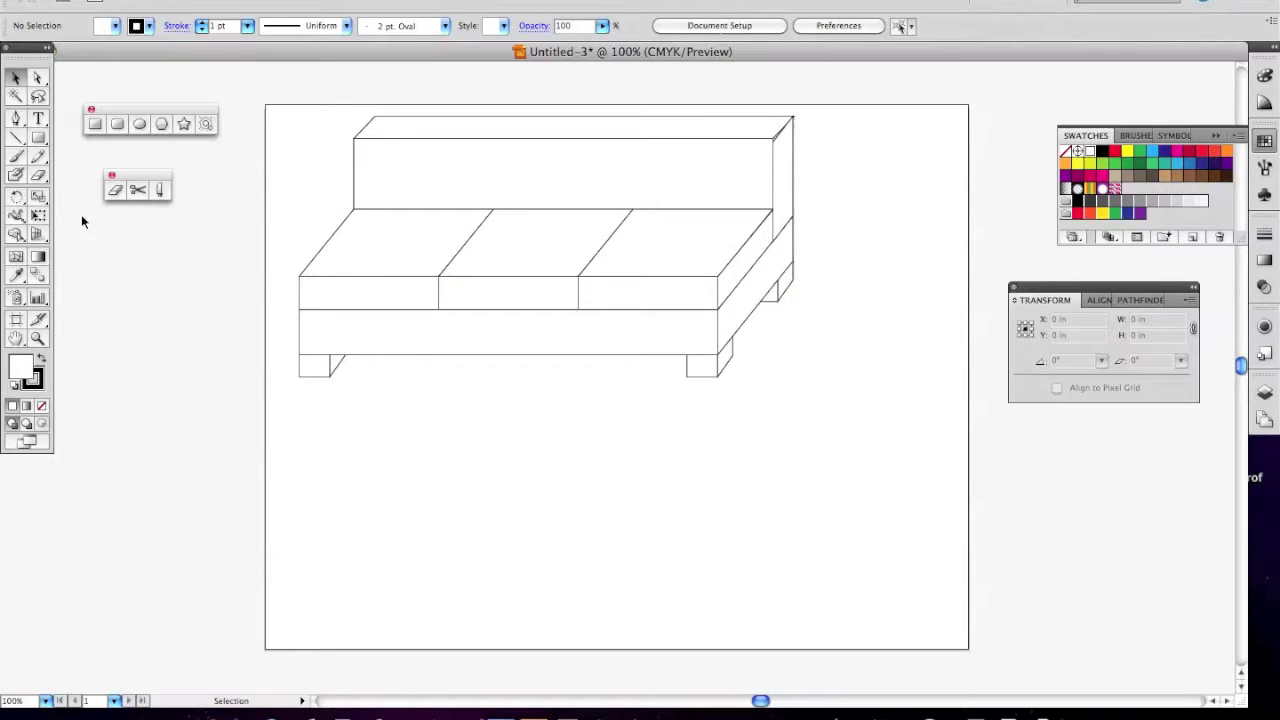
# Step: Draw a rectangle about 2.71 by 0.56 in, rotate it to match the sofa's receding edge, and place it in the space below right of the sofa
pyautogui.click(38, 139)
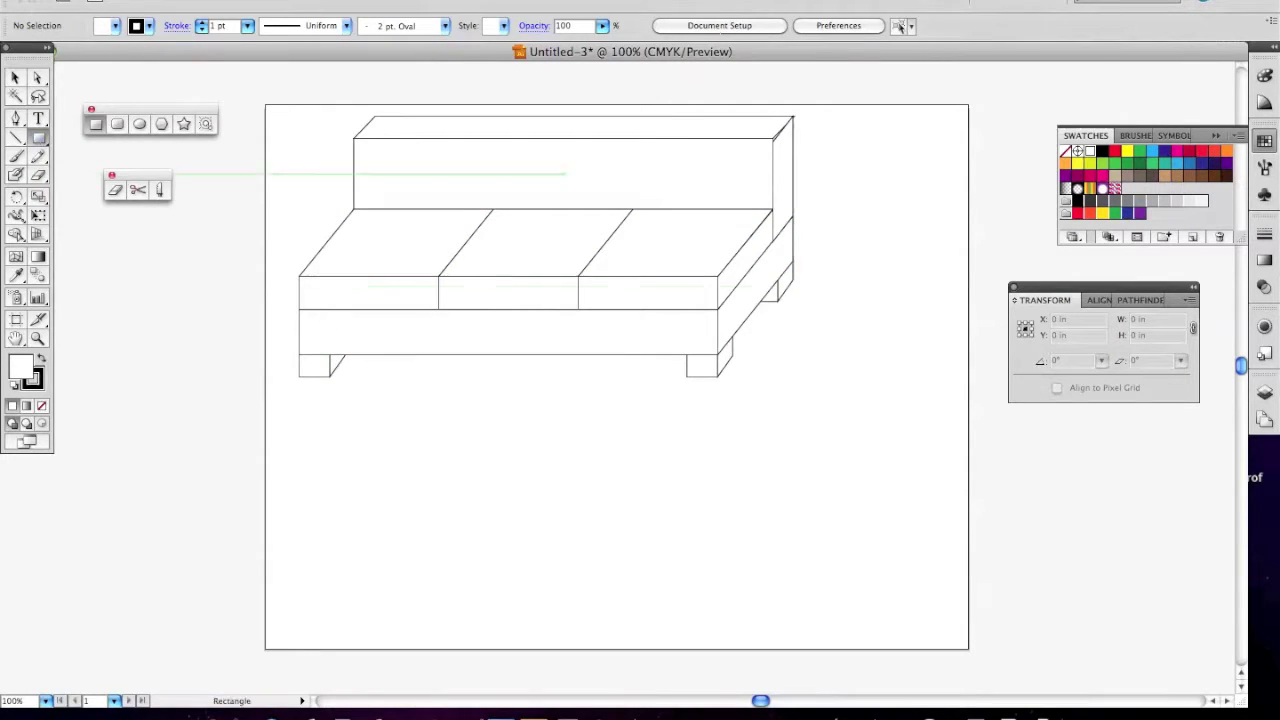
pyautogui.moveTo(702, 443); pyautogui.dragTo(876, 477)
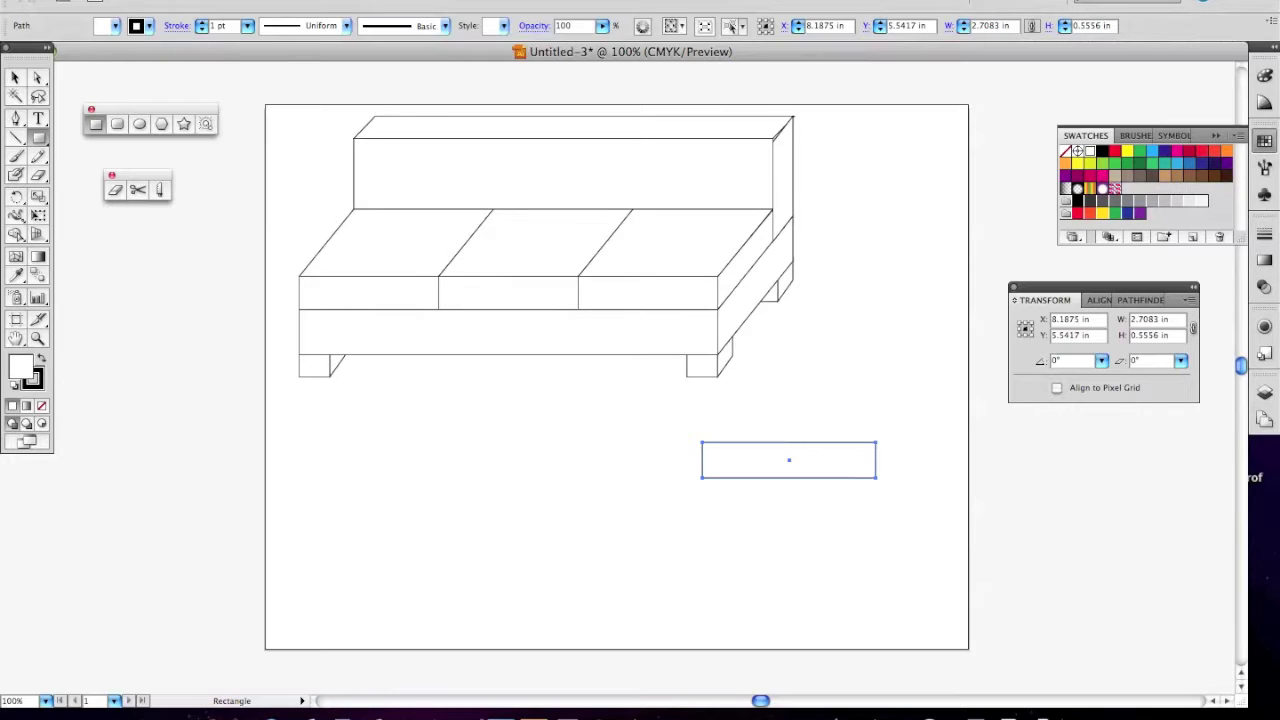
pyautogui.press('v')
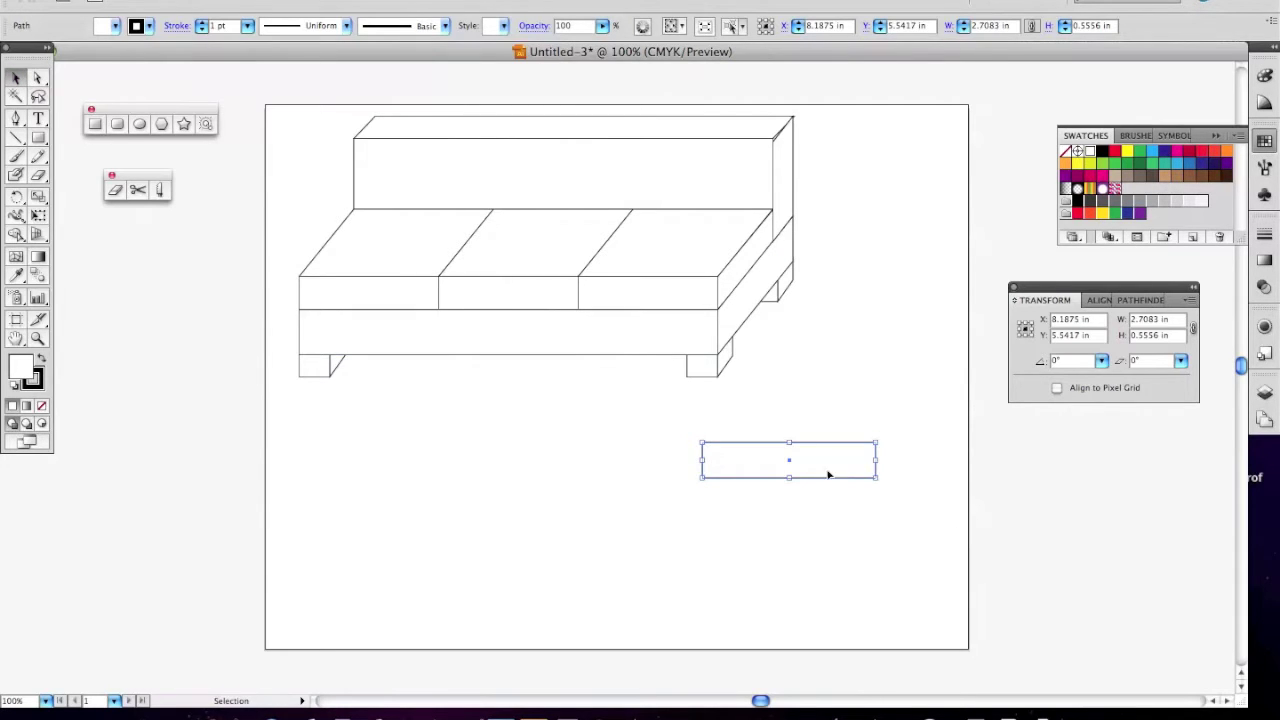
pyautogui.moveTo(881, 434); pyautogui.dragTo(831, 356)
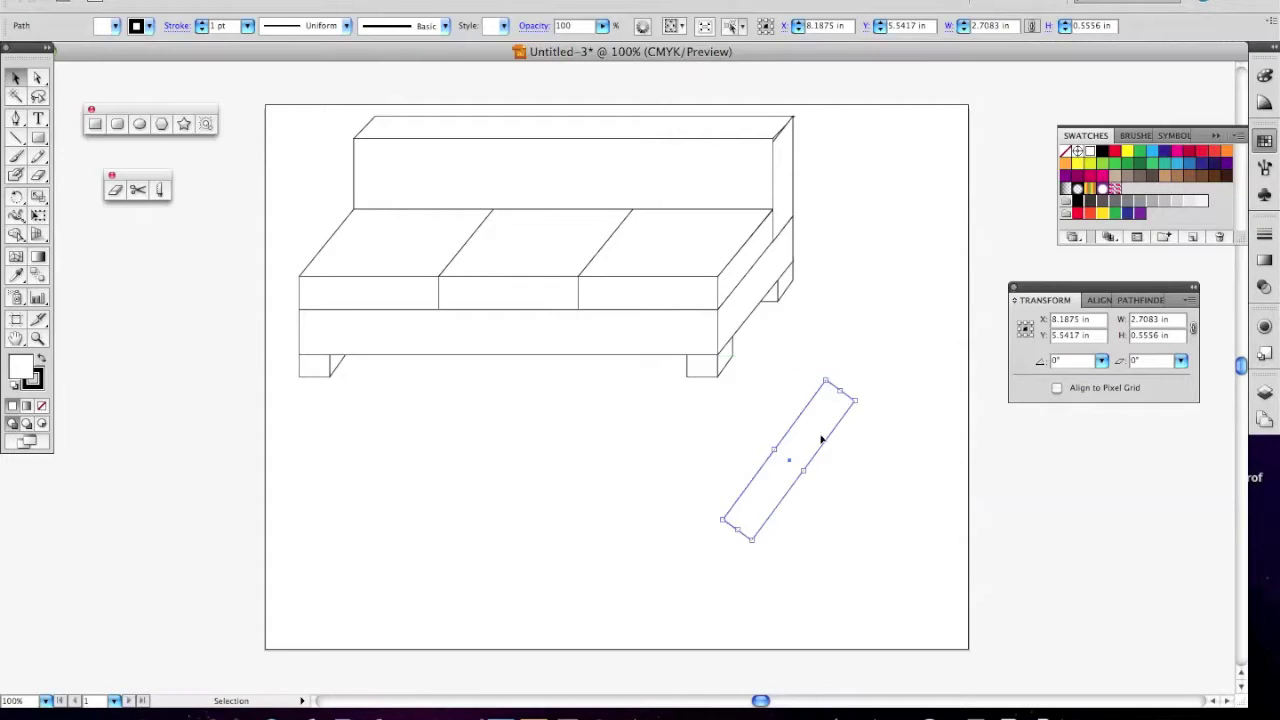
pyautogui.moveTo(790, 458); pyautogui.dragTo(790, 320)
pyautogui.moveTo(826, 240); pyautogui.dragTo(828, 240)
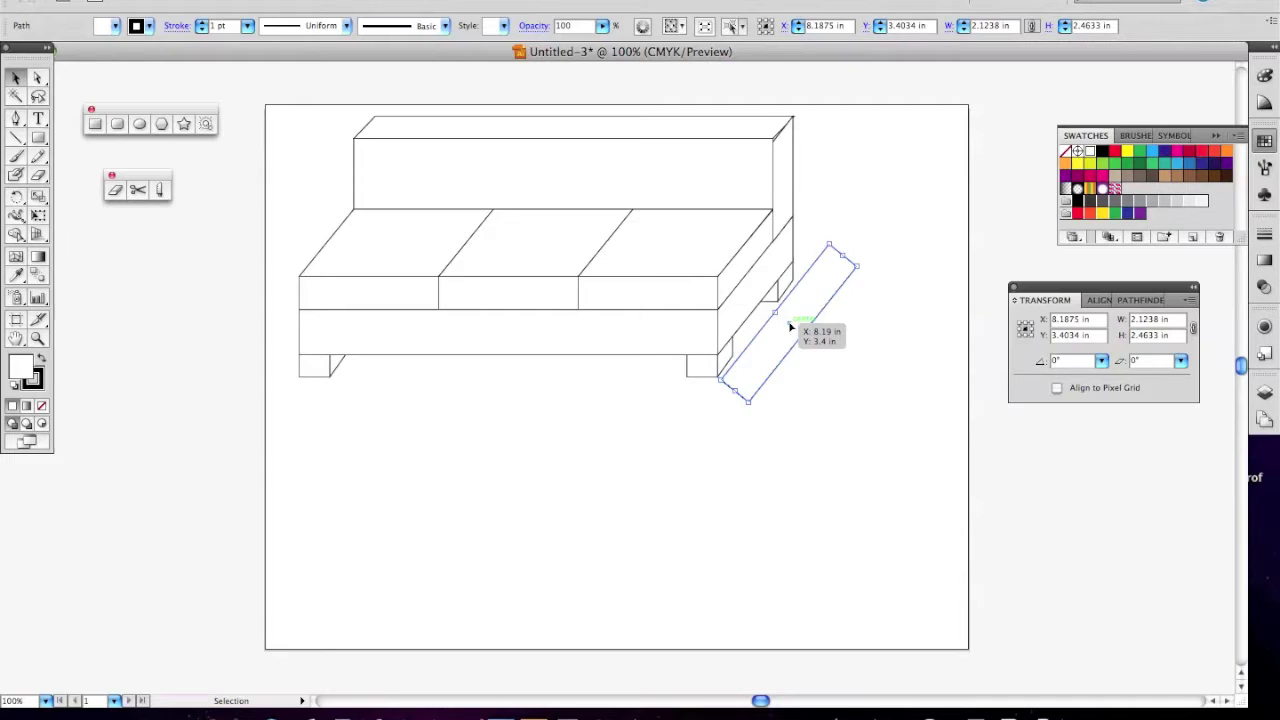
pyautogui.moveTo(790, 328); pyautogui.dragTo(802, 431)
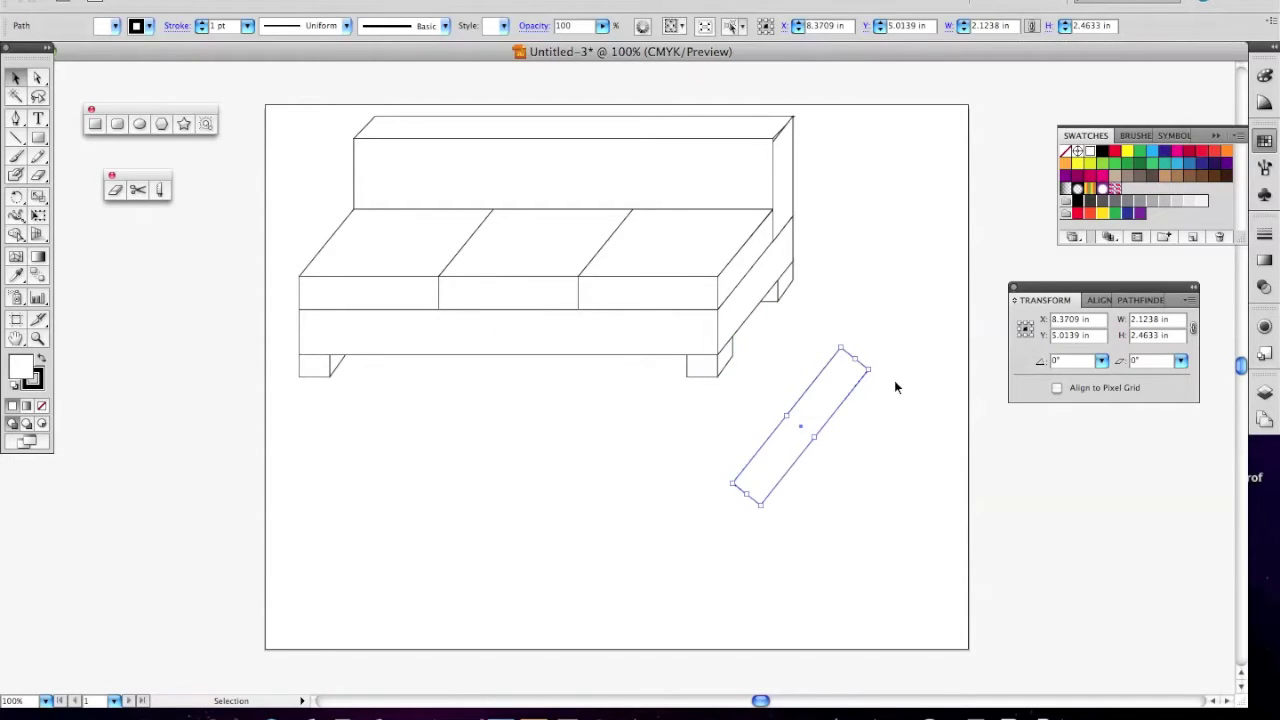
# Step: Draw a circle about 0.58 in wide over the tilted rectangle's upper end and place a copy over its lower end
pyautogui.click(141, 123)
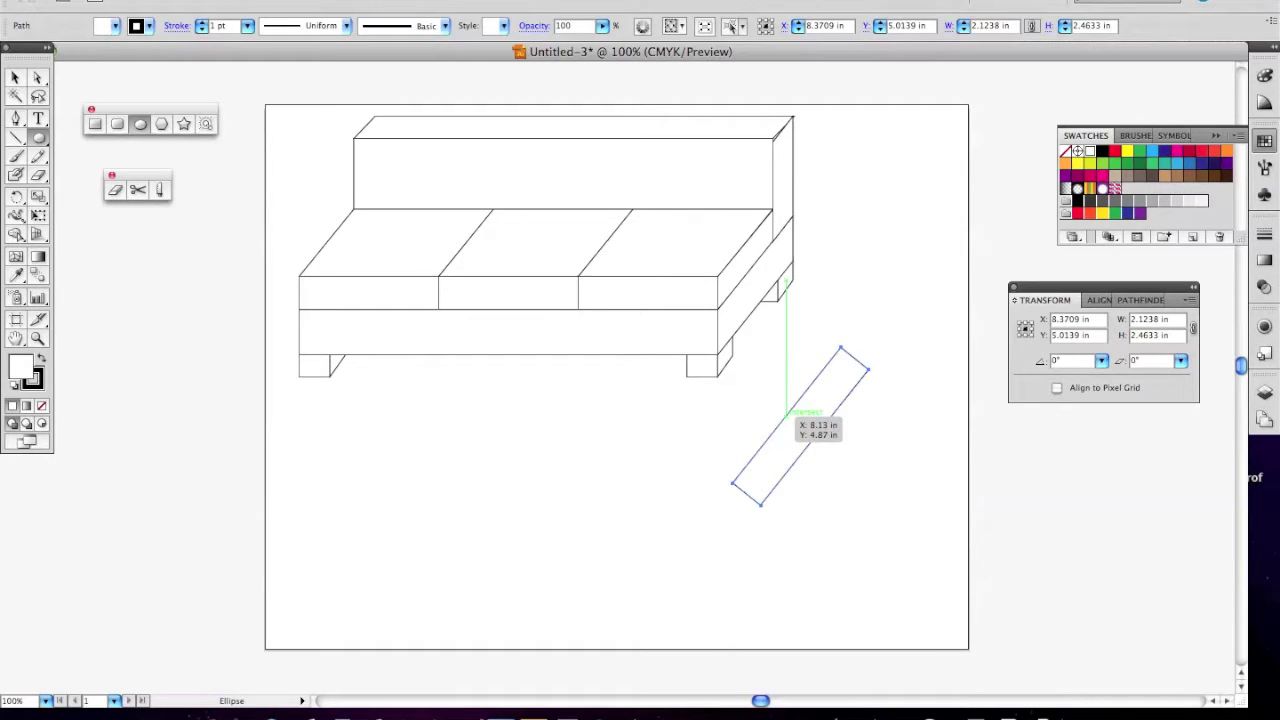
pyautogui.moveTo(787, 412); pyautogui.dragTo(851, 369)
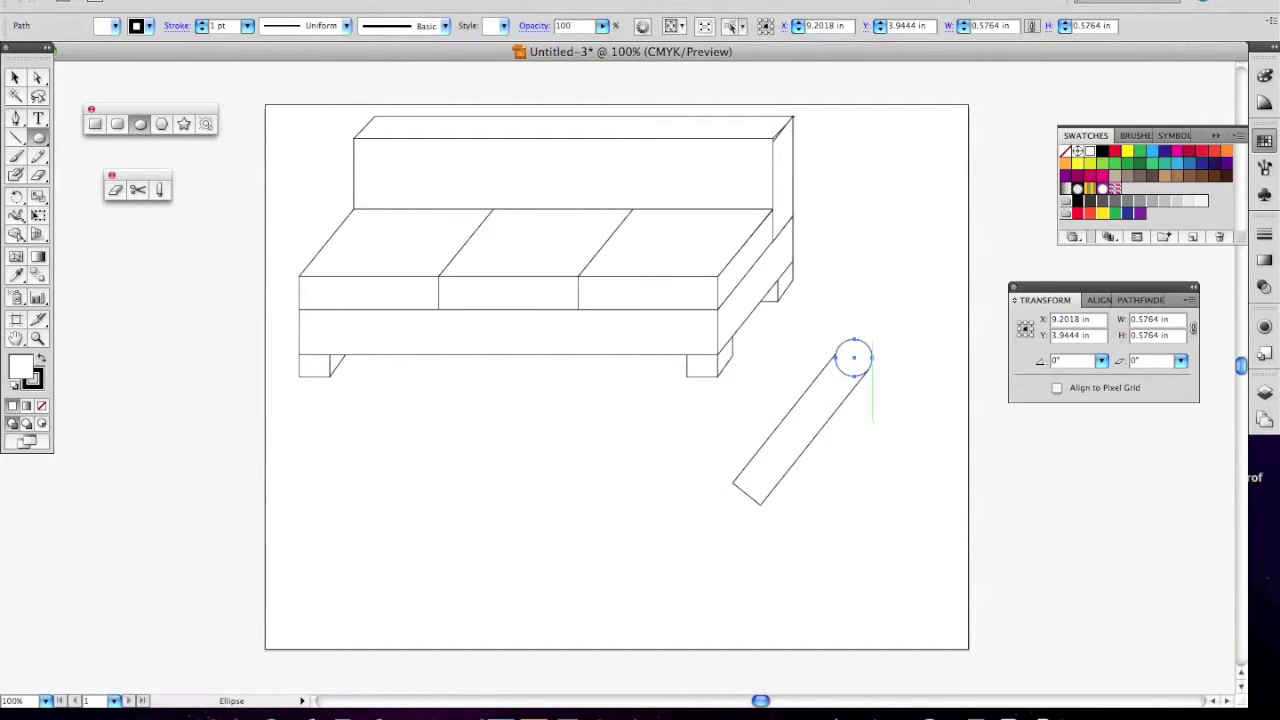
pyautogui.click(15, 79)
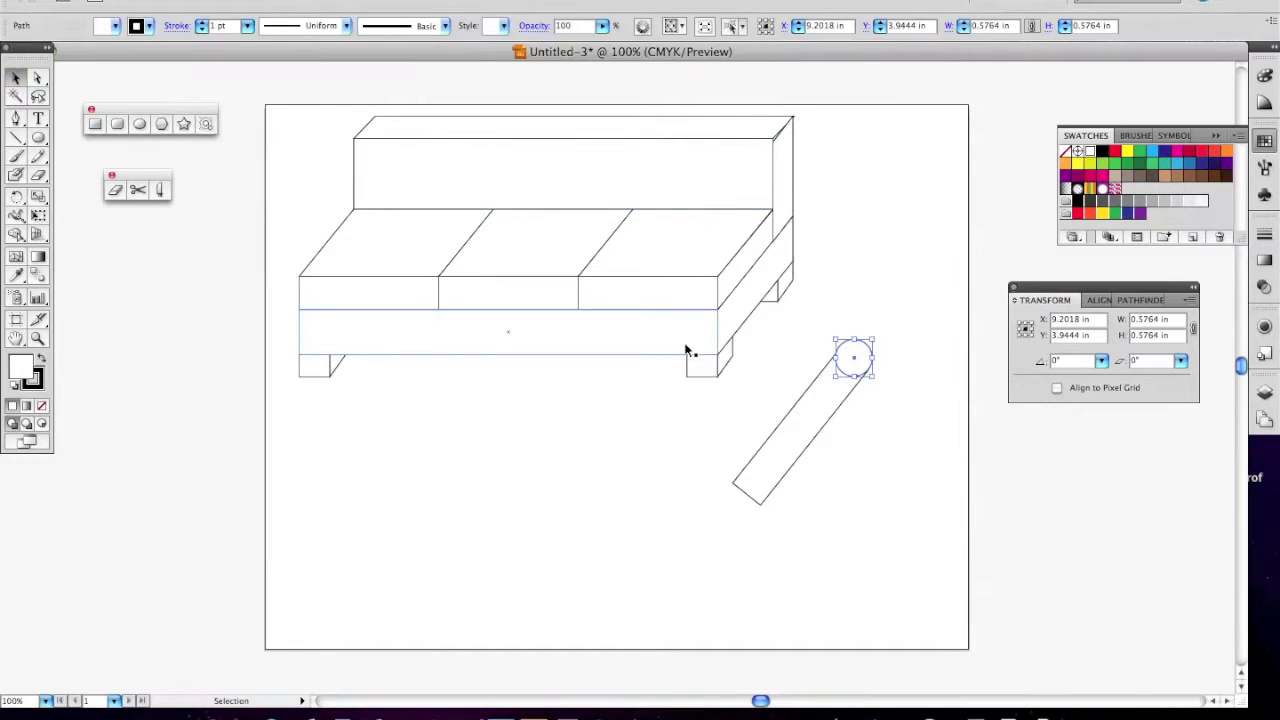
pyautogui.moveTo(854, 362); pyautogui.dragTo(745, 498)
pyautogui.click(880, 480)
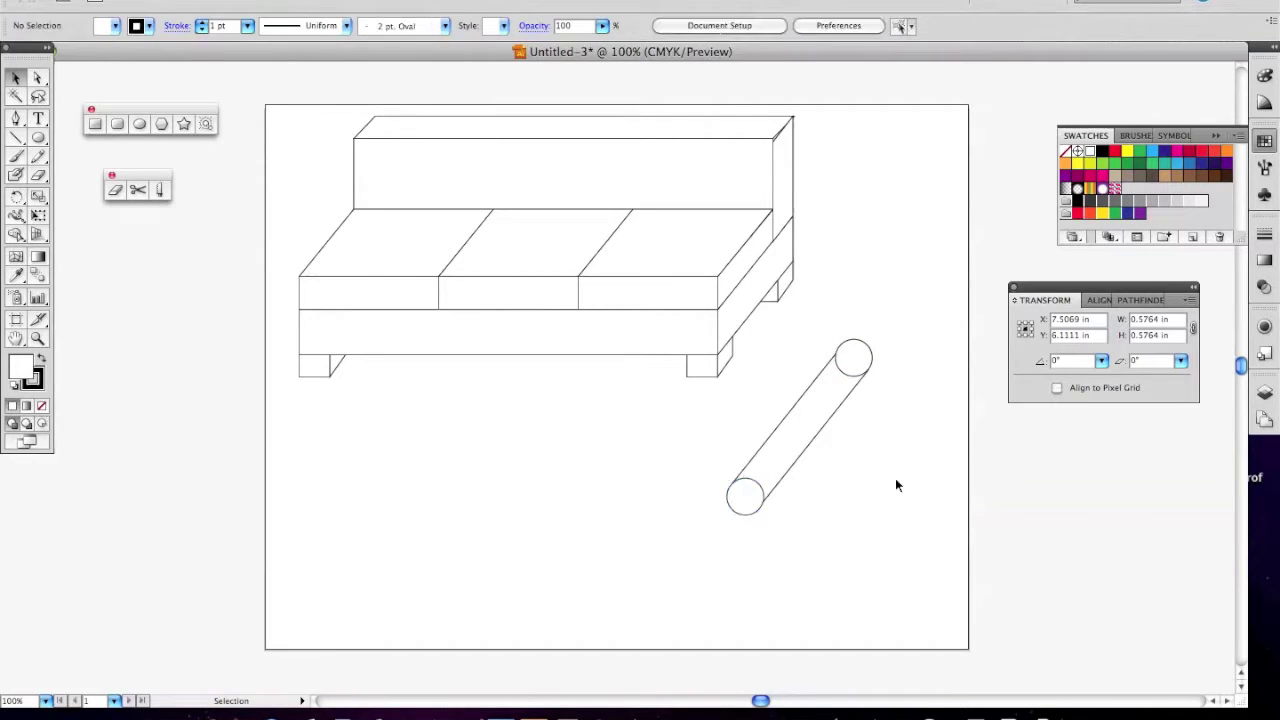
# Step: Look over the transform, swatch and stroke settings, and bring up the Pathfinder operations
pyautogui.click(1137, 300)
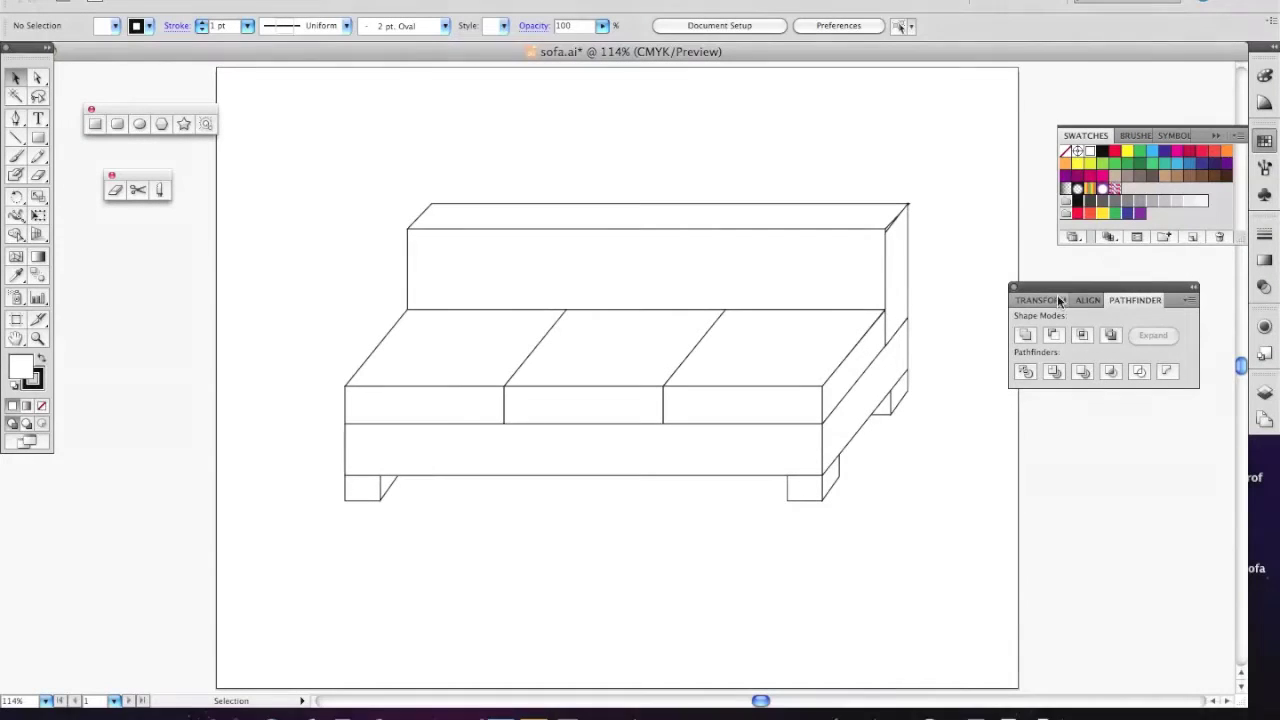
pyautogui.click(1060, 301)
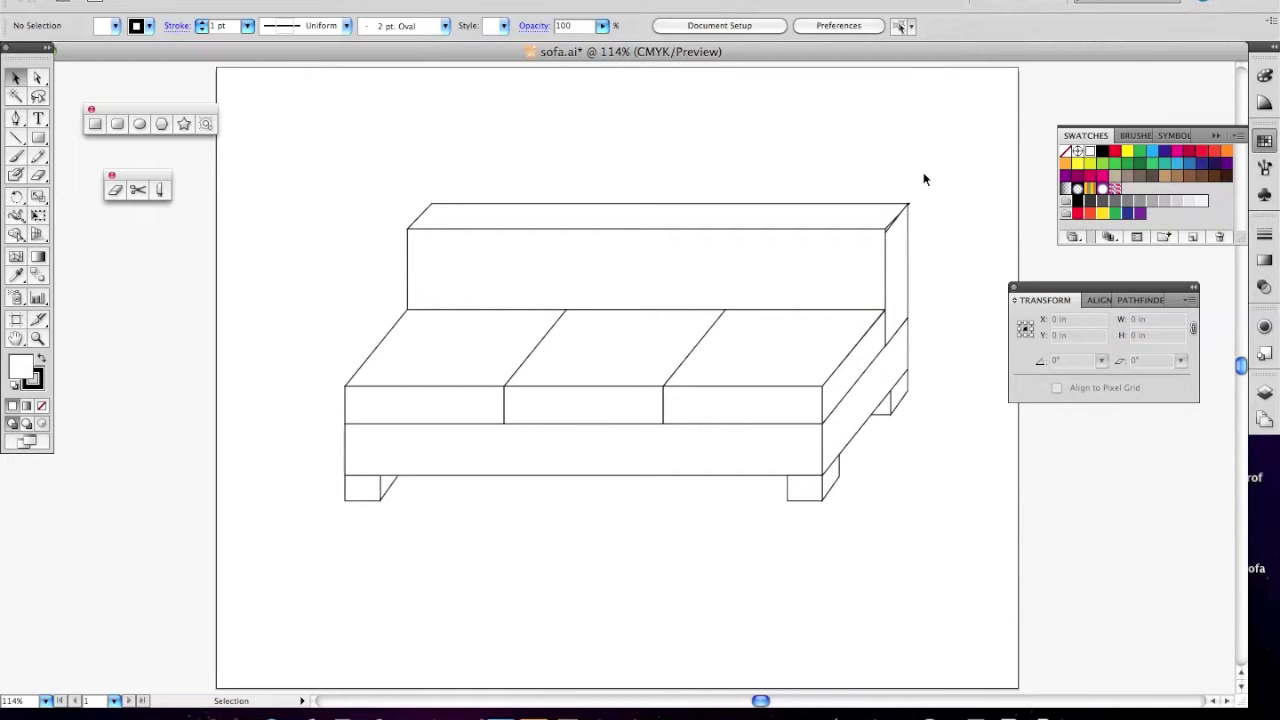
pyautogui.click(1266, 145)
pyautogui.click(1266, 145)
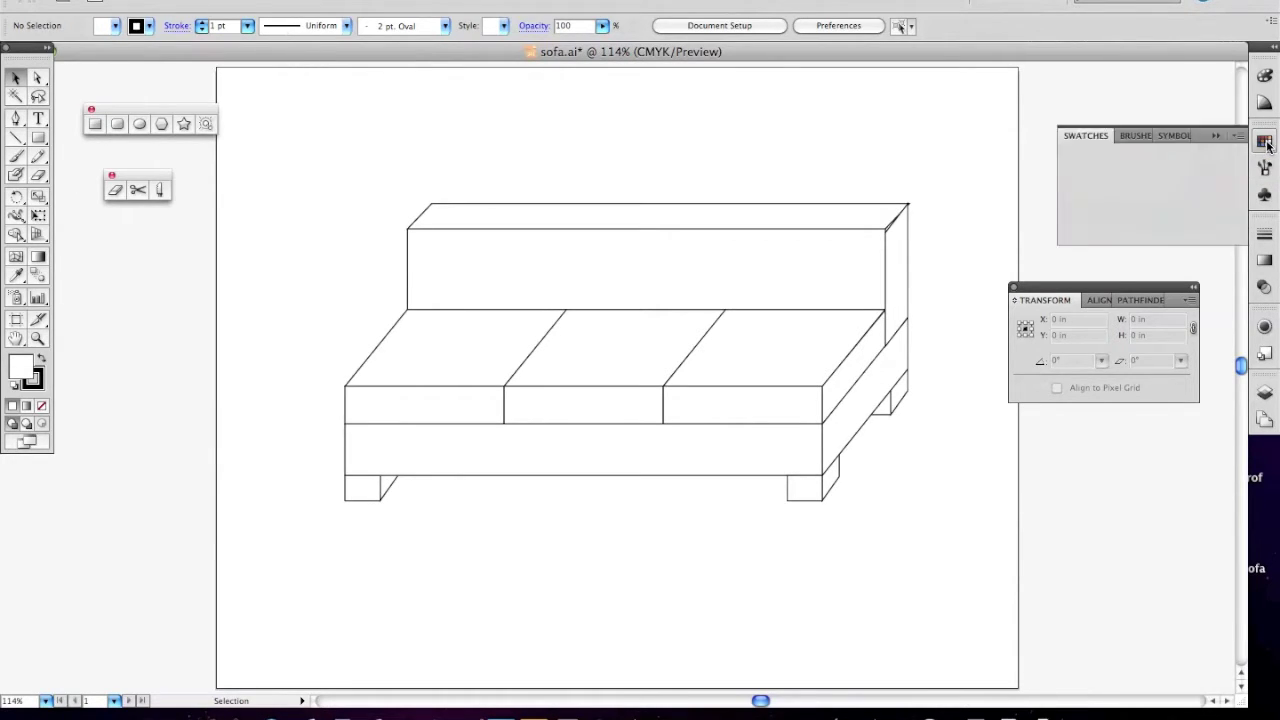
pyautogui.click(1265, 234)
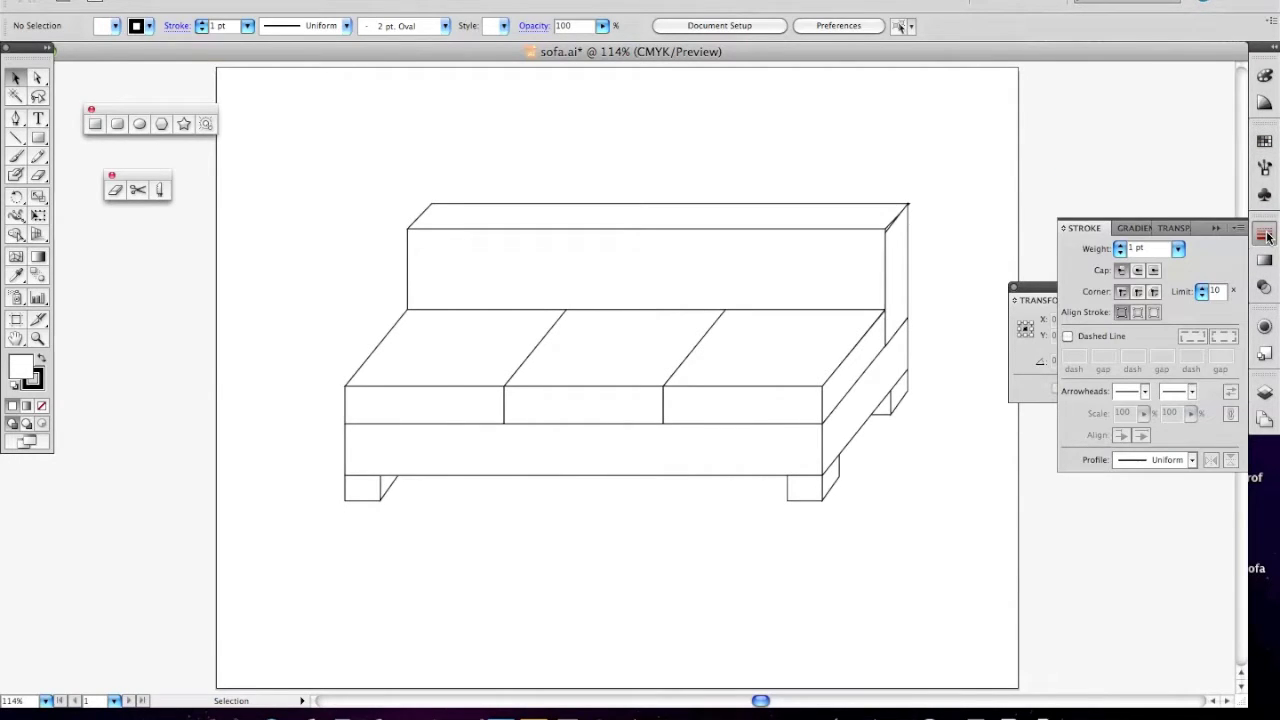
pyautogui.click(1266, 234)
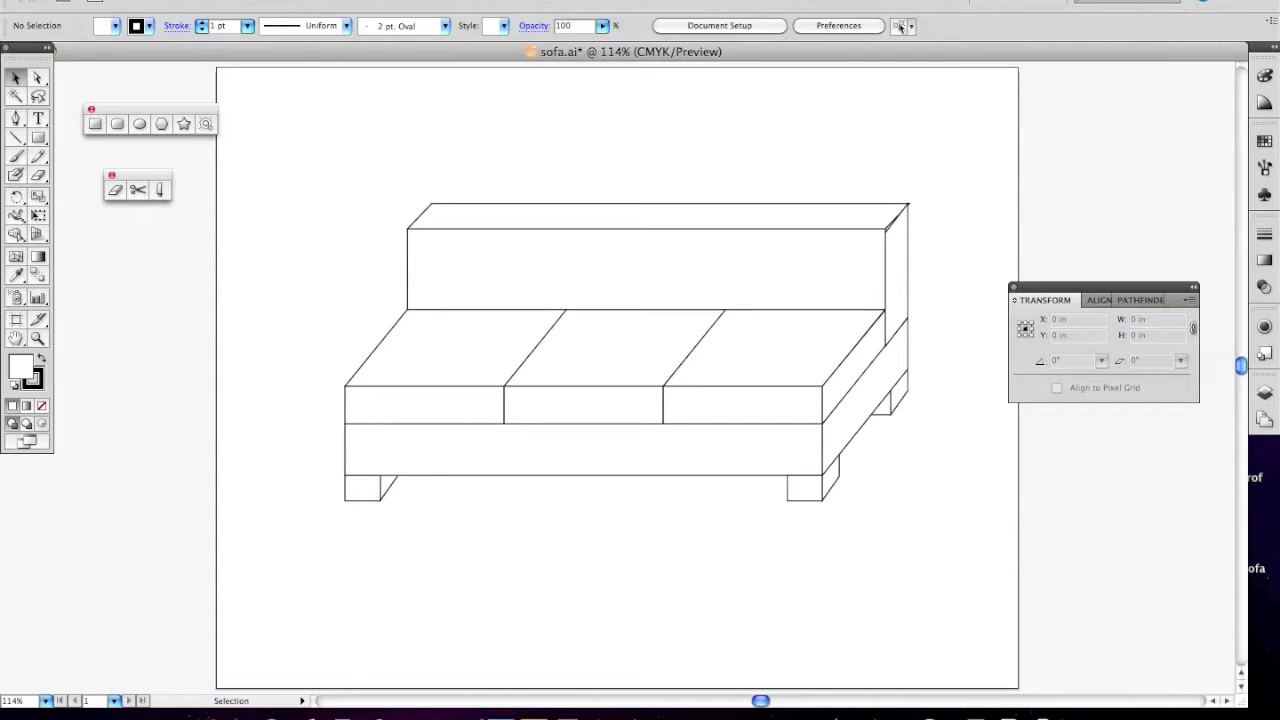
pyautogui.click(470, 2)
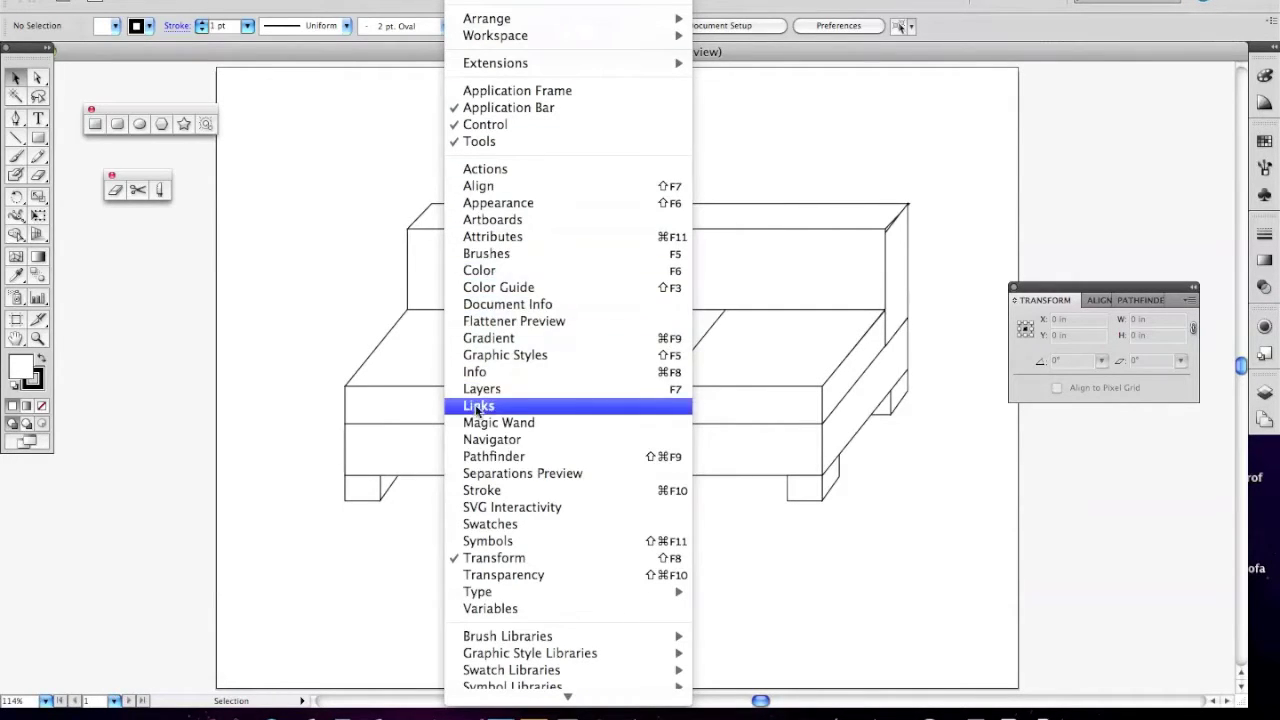
pyautogui.click(479, 458)
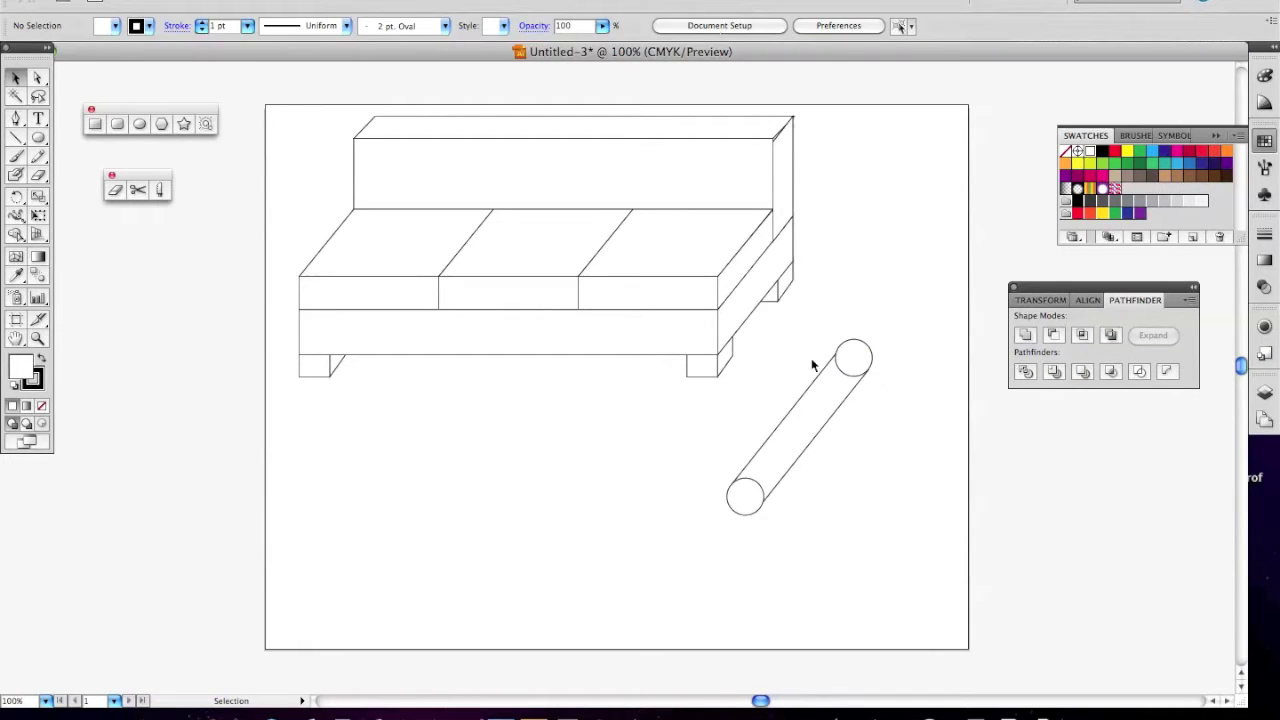
# Step: Move the circle off the tilted rectangle's lower end into empty space, and select the rectangle together with its upper circle
pyautogui.moveTo(743, 500); pyautogui.dragTo(590, 494)
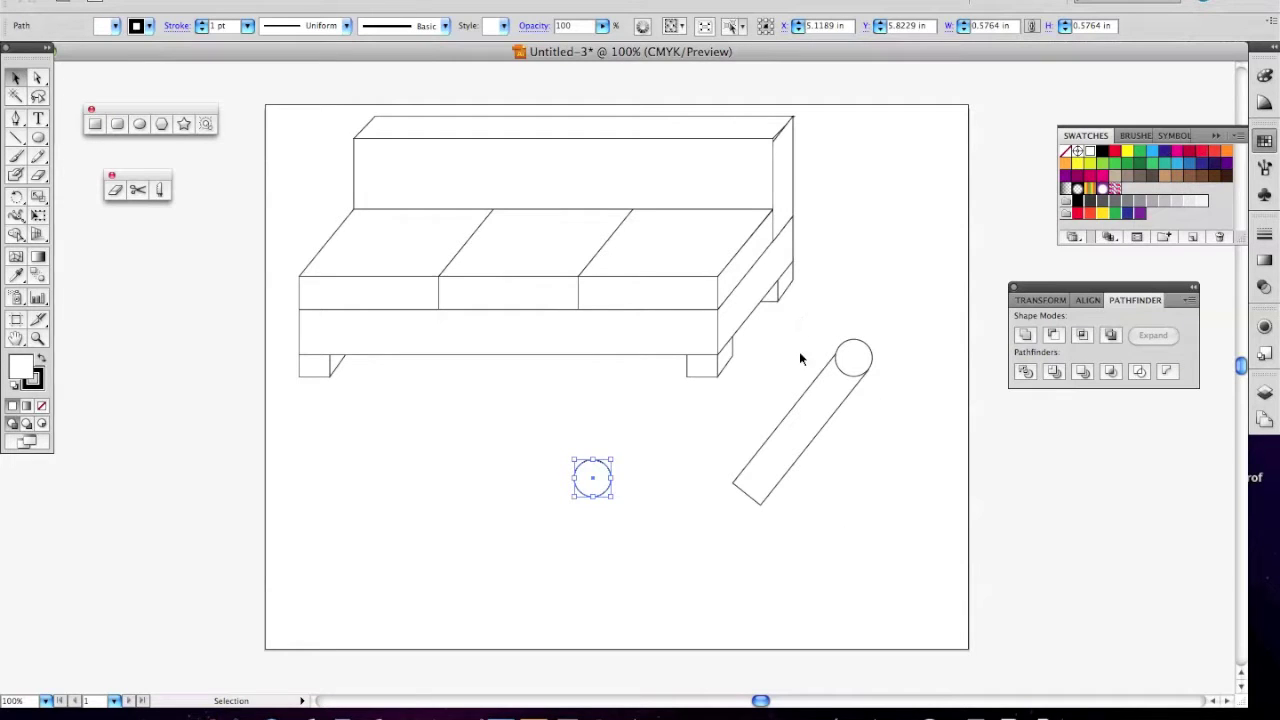
pyautogui.click(806, 420)
pyautogui.press('a')
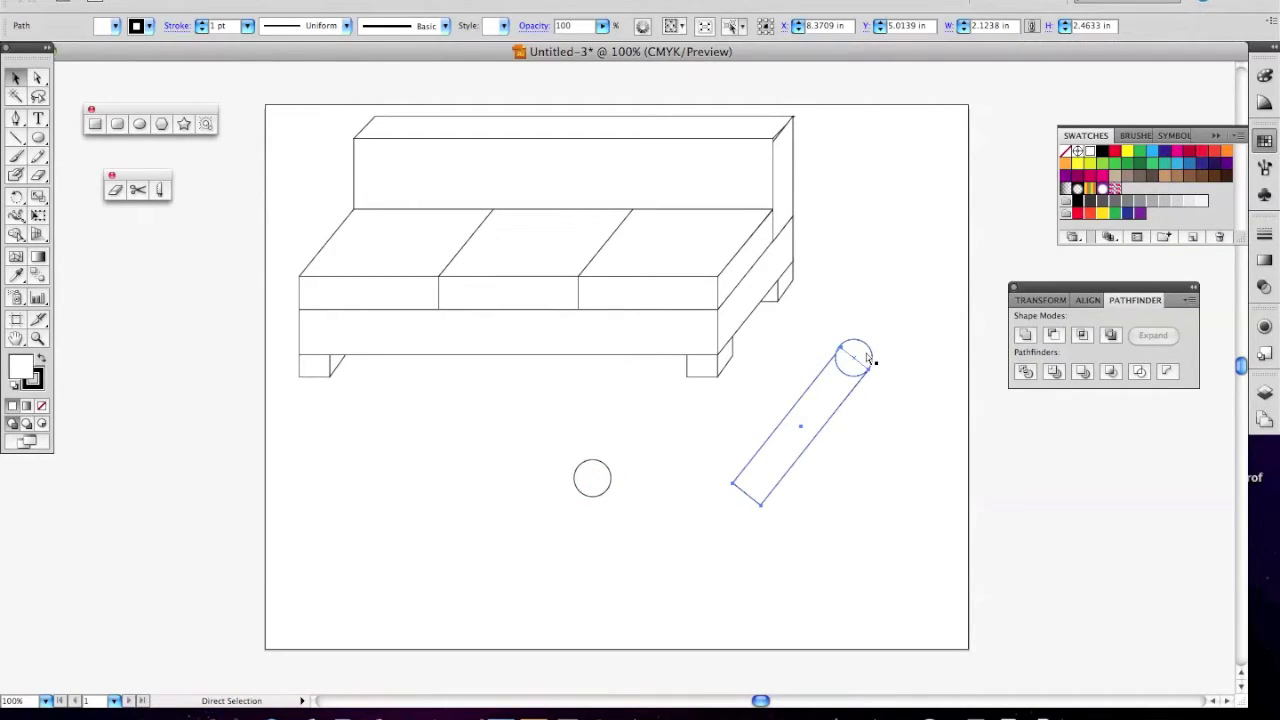
pyautogui.press('v')
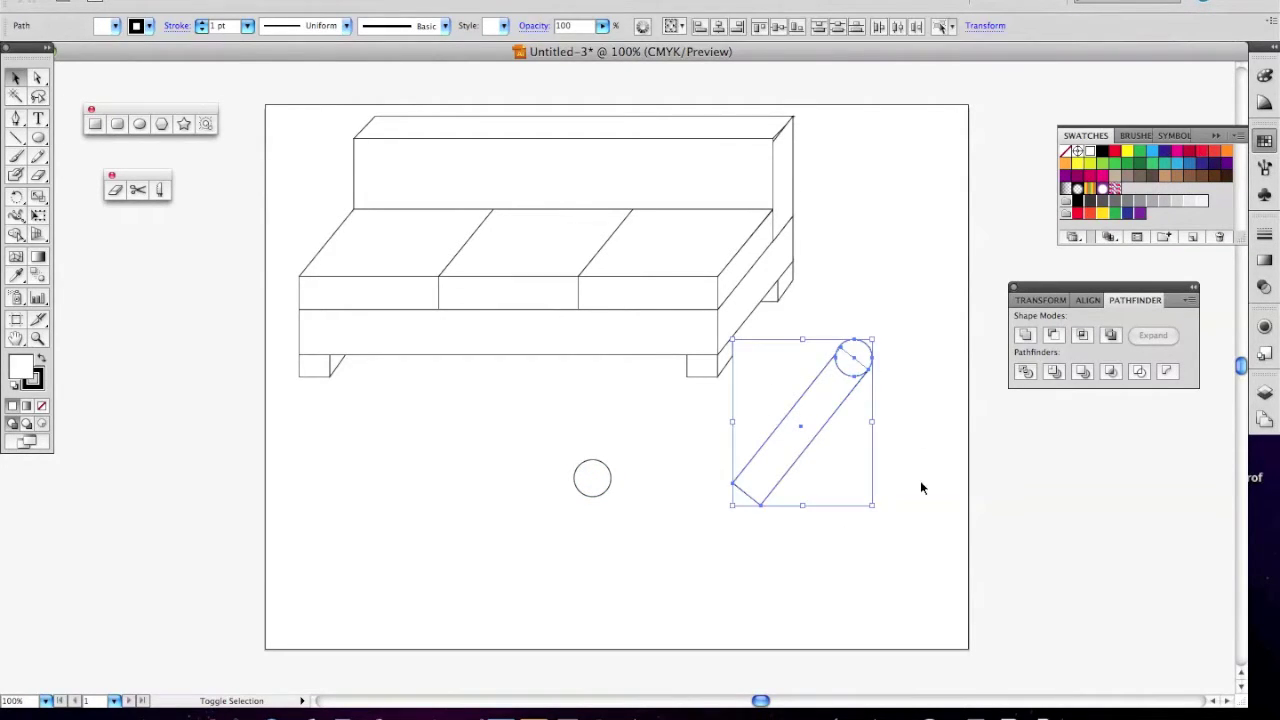
# Step: Try Pathfinder's Unite and Minus Front on the tilted rectangle and upper circle, undoing each operation
pyautogui.click(1025, 337)
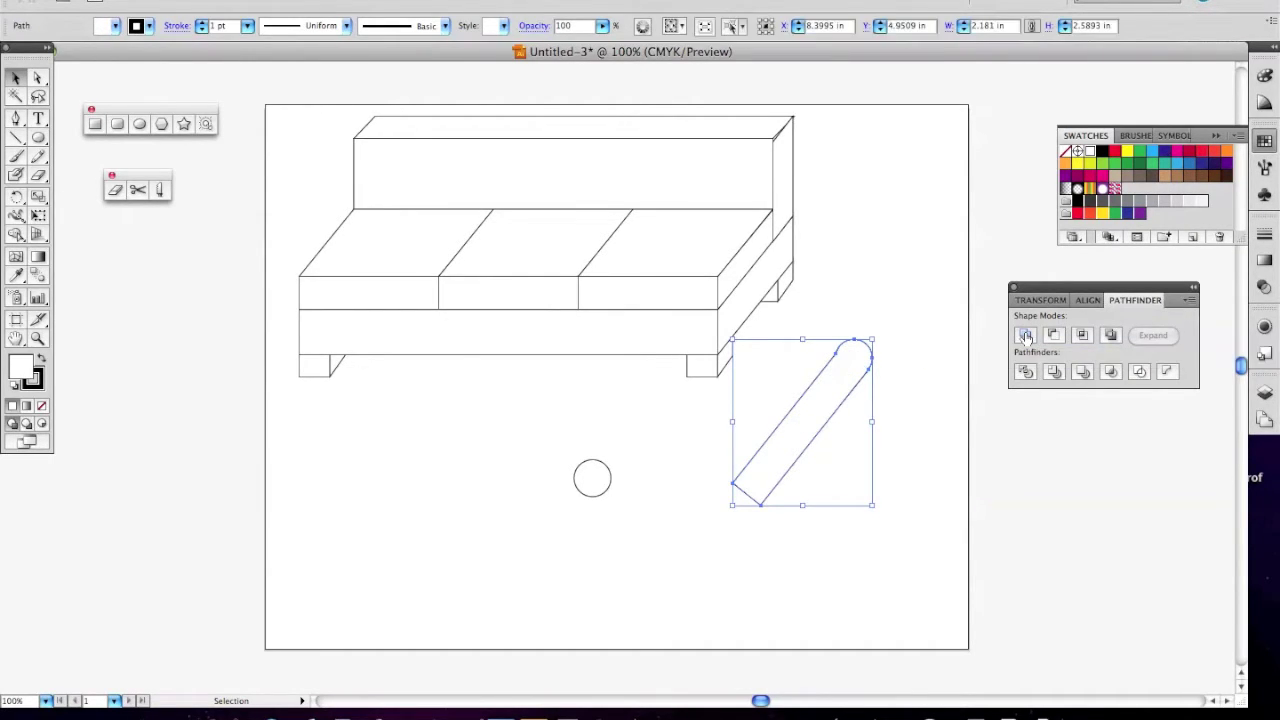
pyautogui.click(930, 500)
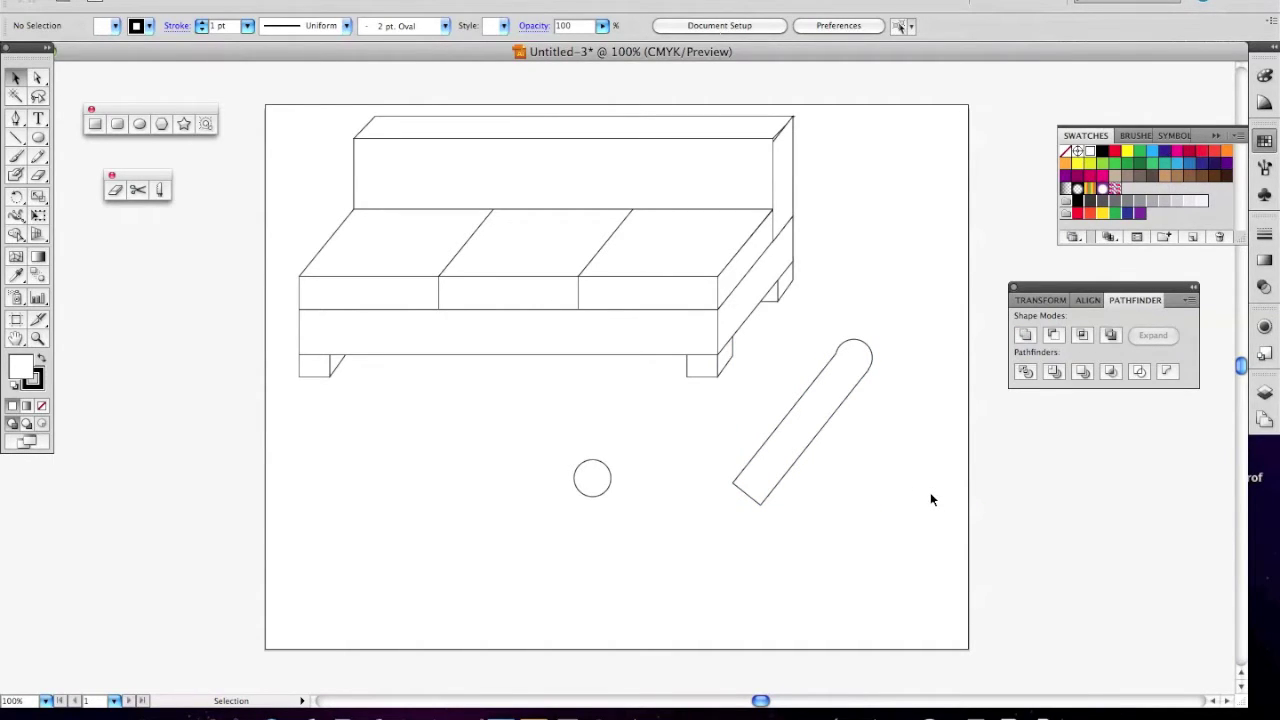
pyautogui.hotkey('ctrl', 'z')
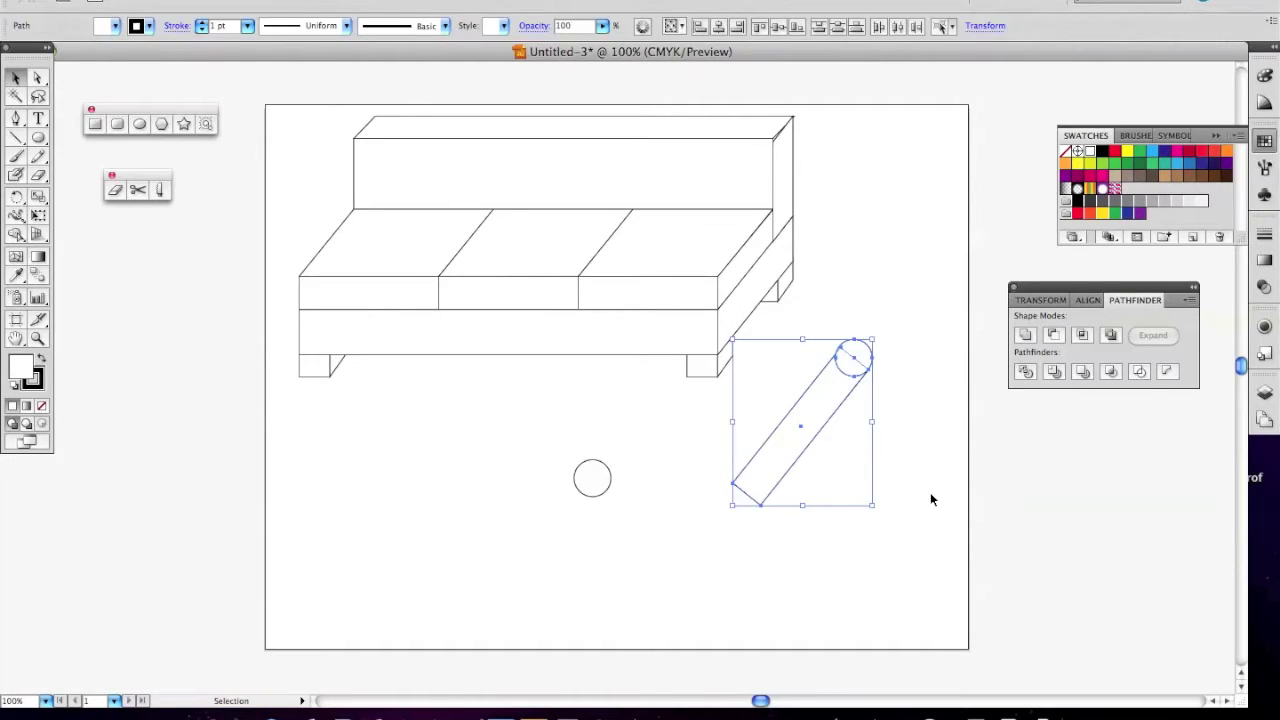
pyautogui.click(1053, 338)
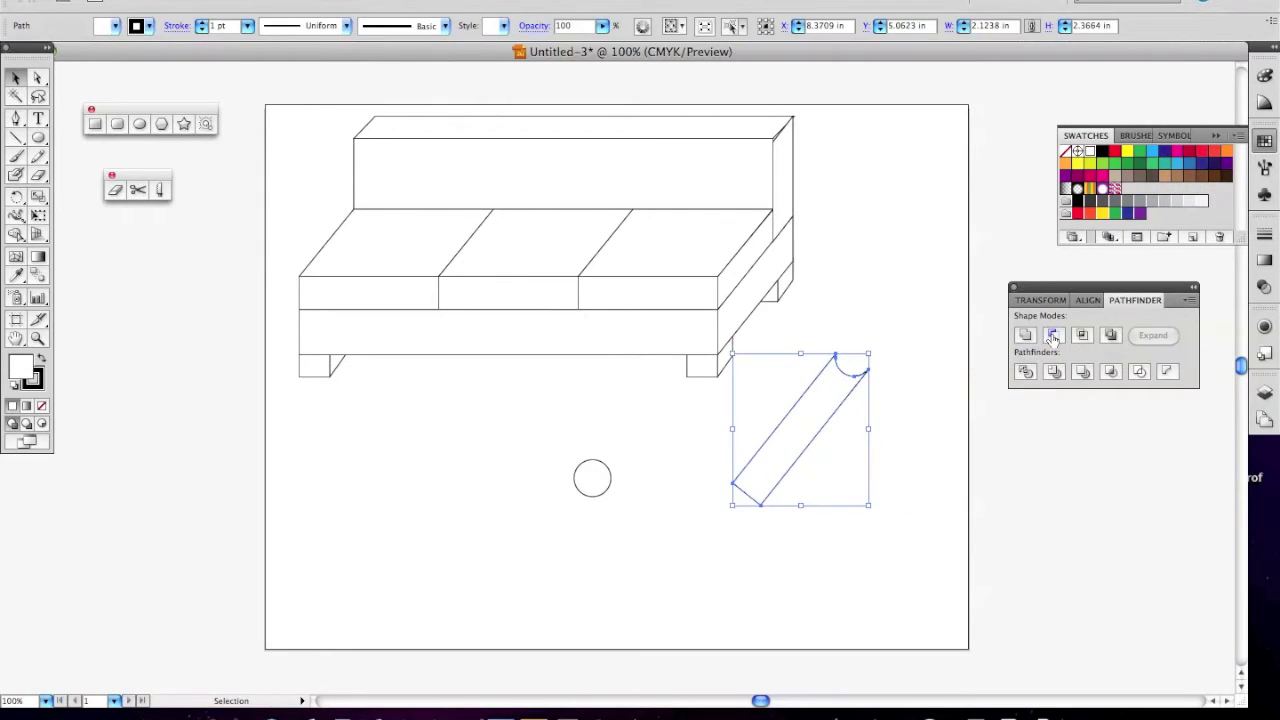
pyautogui.click(894, 542)
pyautogui.press('super+z')
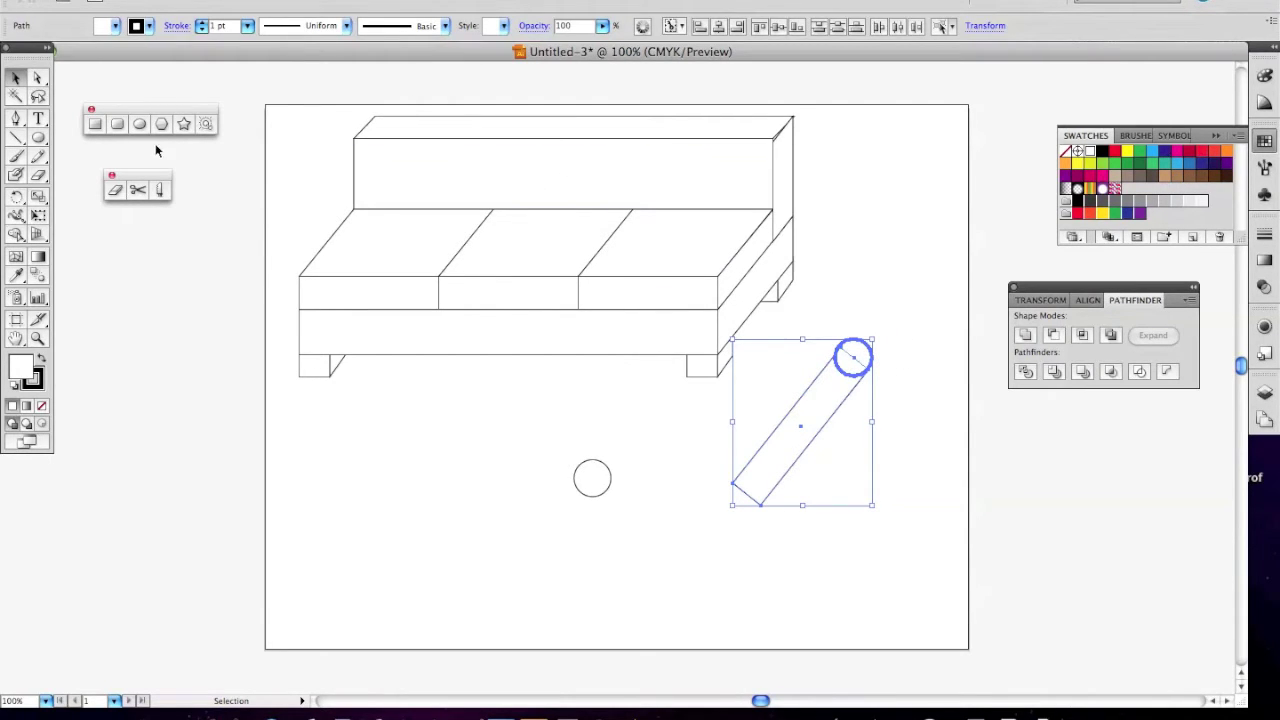
# Step: Shrink the circle at the tilted rectangle's upper end proportionally to about 0.56 in wide, closer to the rectangle's width
pyautogui.click(870, 288)
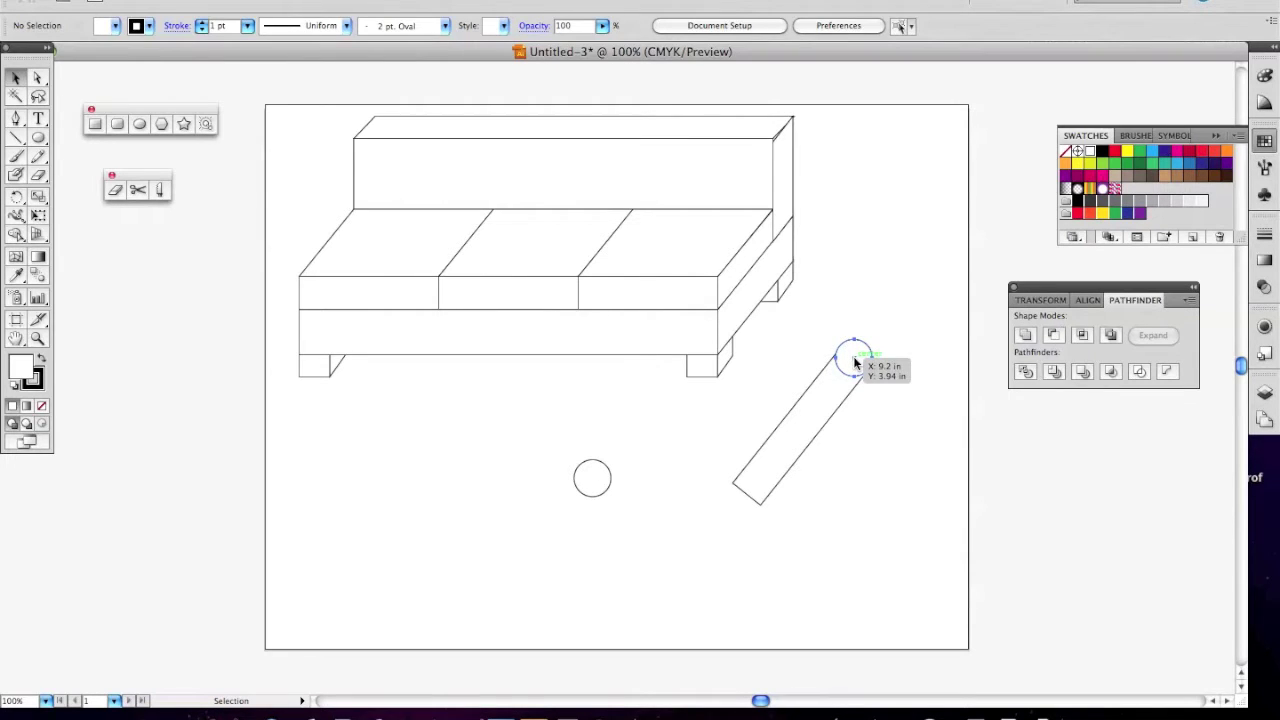
pyautogui.click(855, 362)
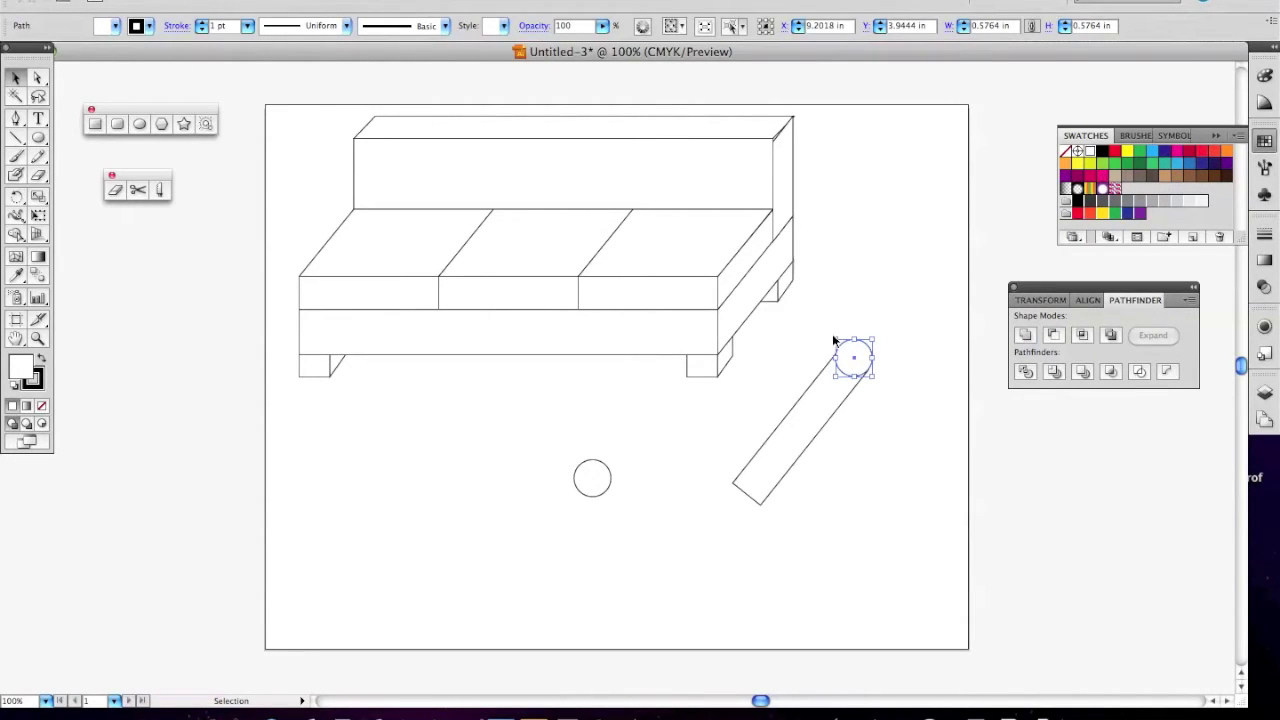
pyautogui.press('z')
pyautogui.moveTo(798, 305); pyautogui.dragTo(923, 437)
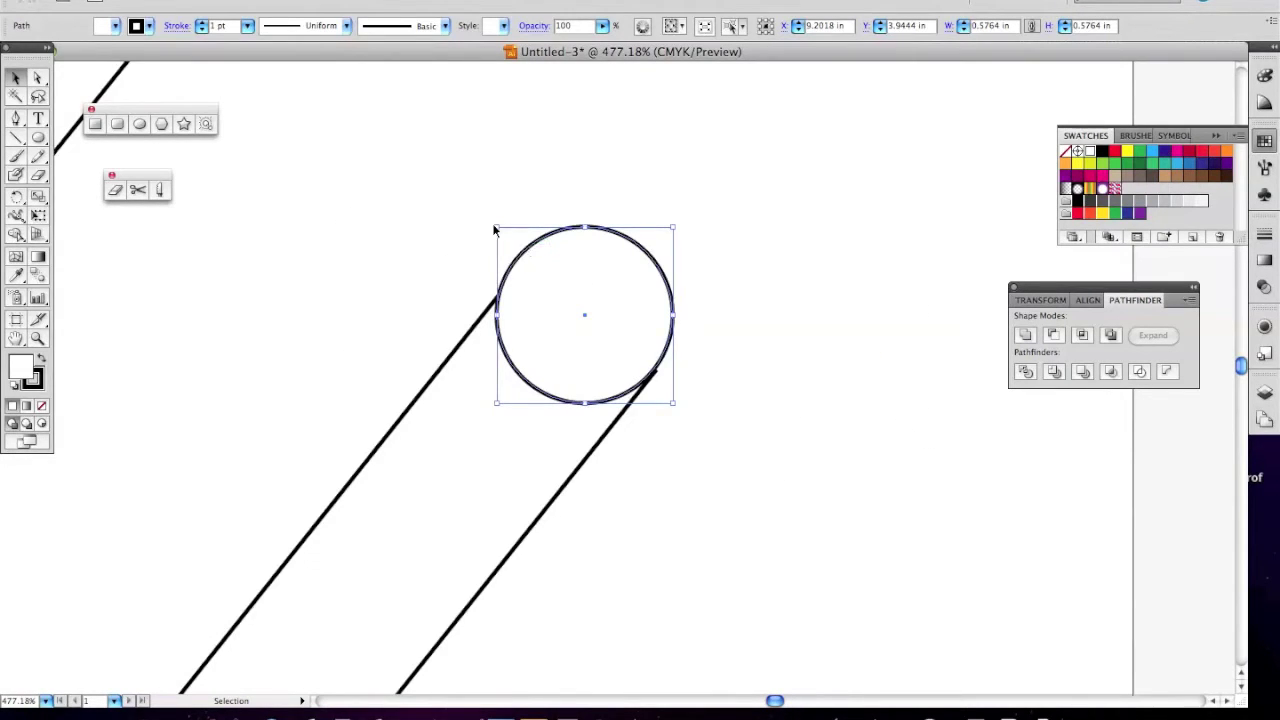
pyautogui.moveTo(493, 226); pyautogui.dragTo(499, 231)
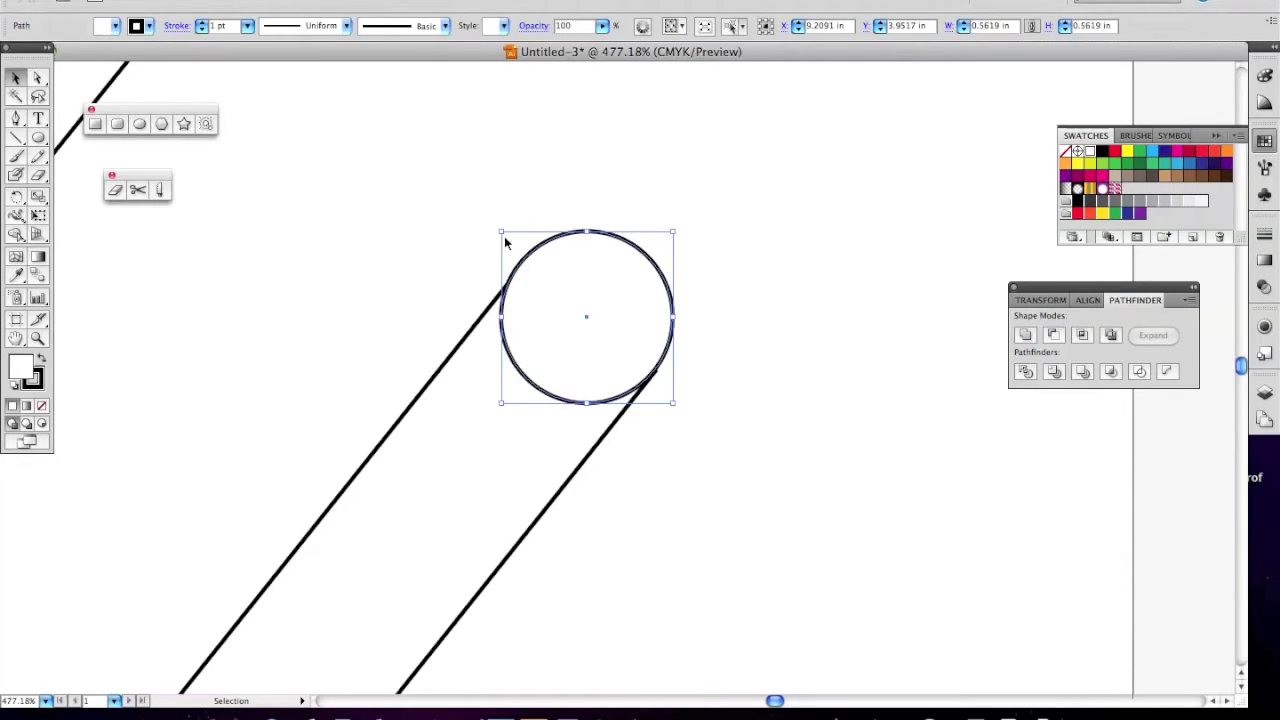
pyautogui.moveTo(500, 231); pyautogui.dragTo(504, 234)
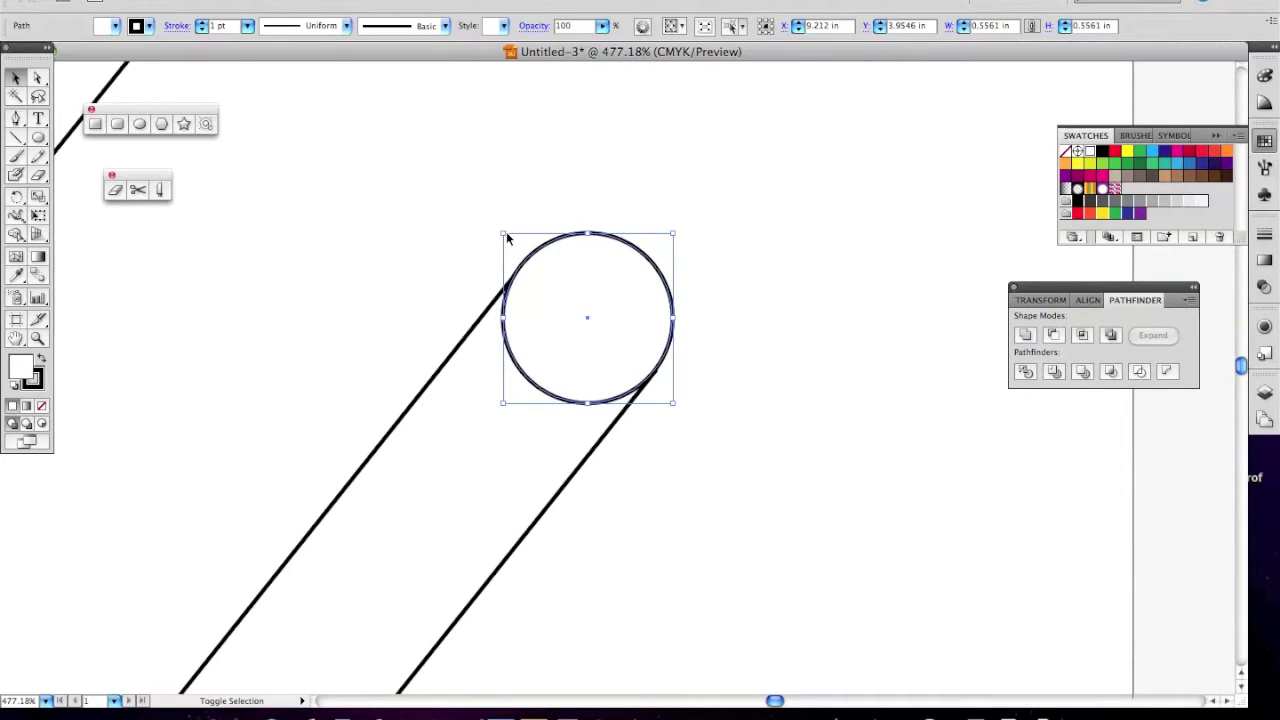
# Step: Unite the upper circle with the tilted rectangle into one shape, and undo a trial scaling of that shape
pyautogui.moveTo(412, 182); pyautogui.dragTo(771, 532)
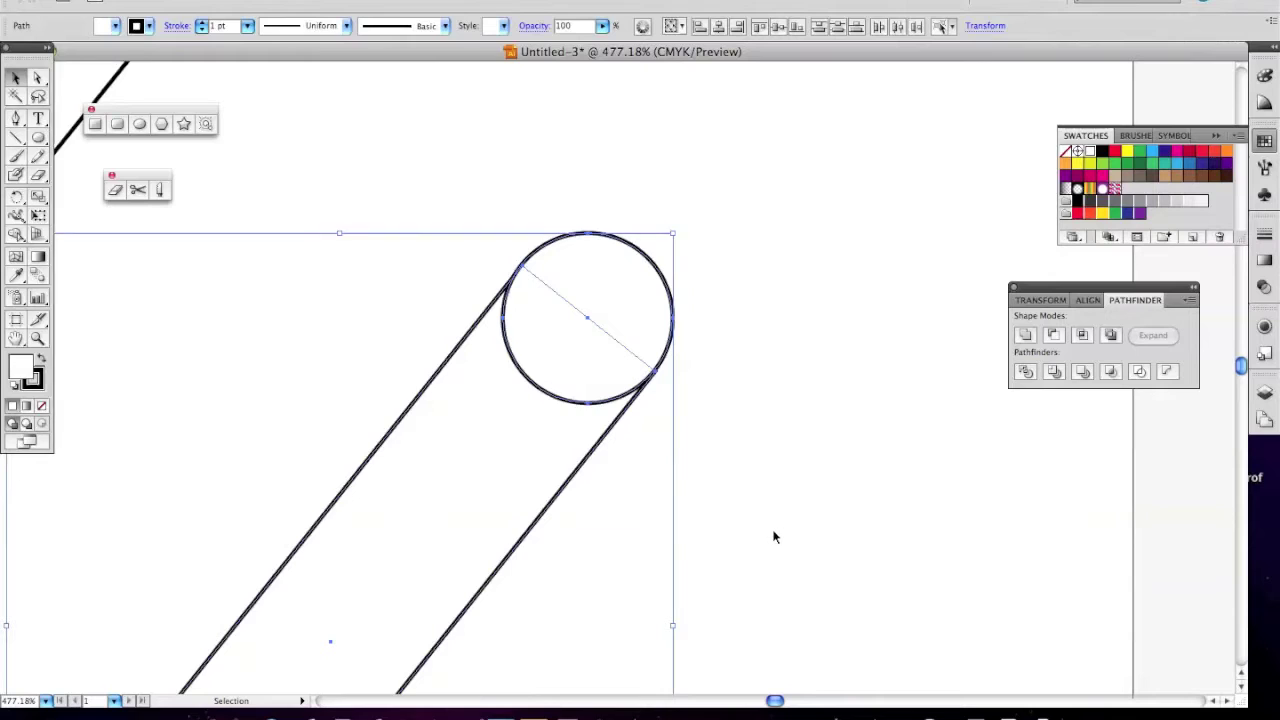
pyautogui.press('super+0')
pyautogui.press('v')
pyautogui.click(1024, 335)
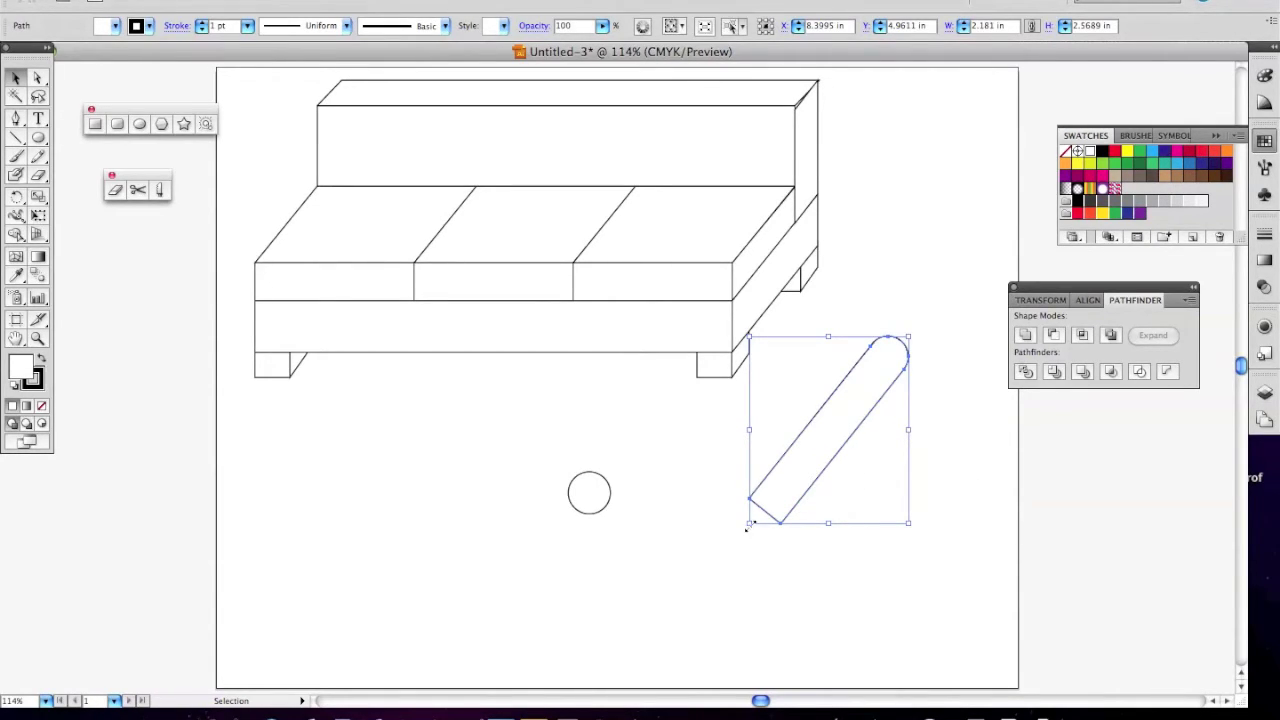
pyautogui.moveTo(748, 523); pyautogui.dragTo(789, 477)
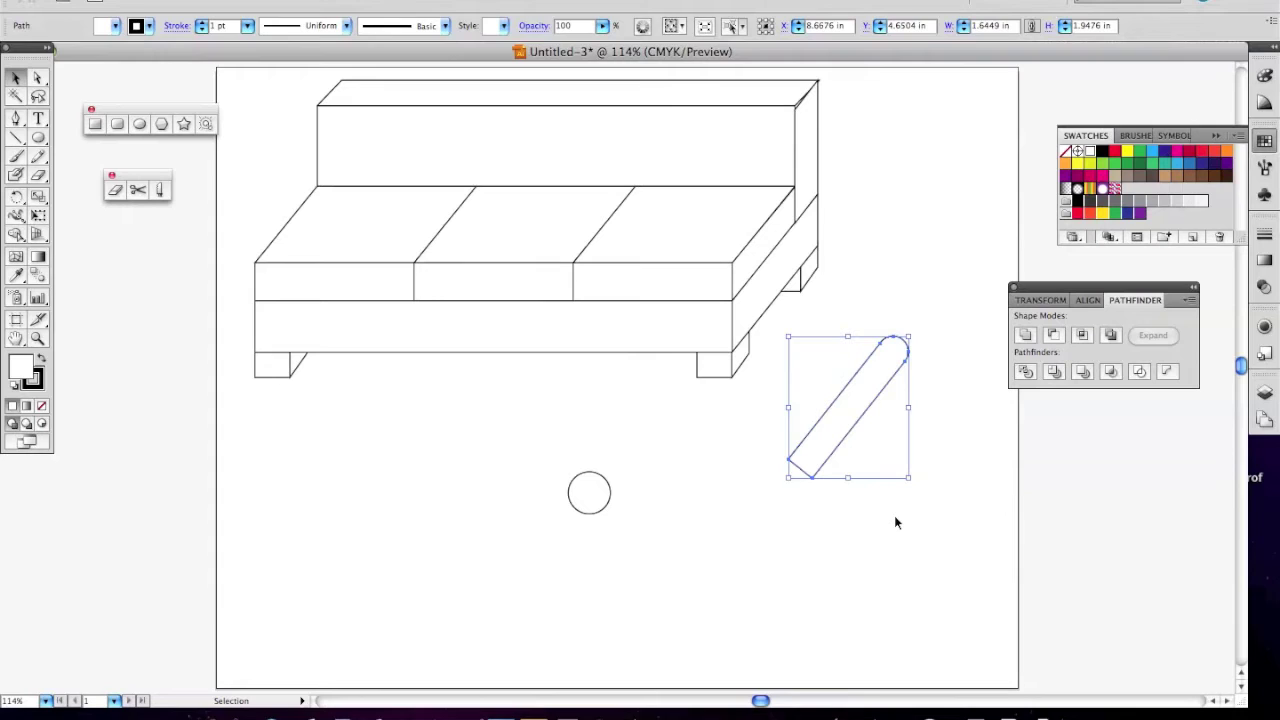
pyautogui.press('super+z')
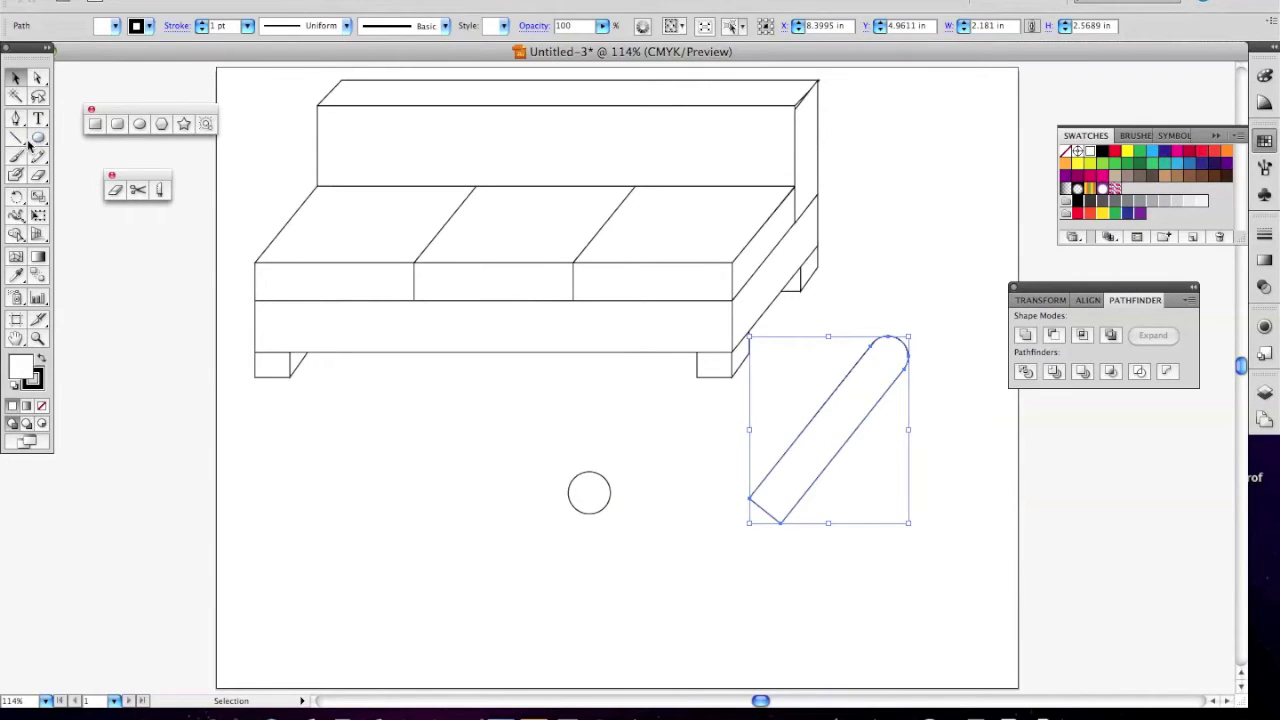
# Step: Draw a rectangle about 1.80 by 1.63 in over the armrest's lower half and rotate it square to the armrest's sides
pyautogui.click(95, 124)
pyautogui.moveTo(708, 435); pyautogui.dragTo(840, 553)
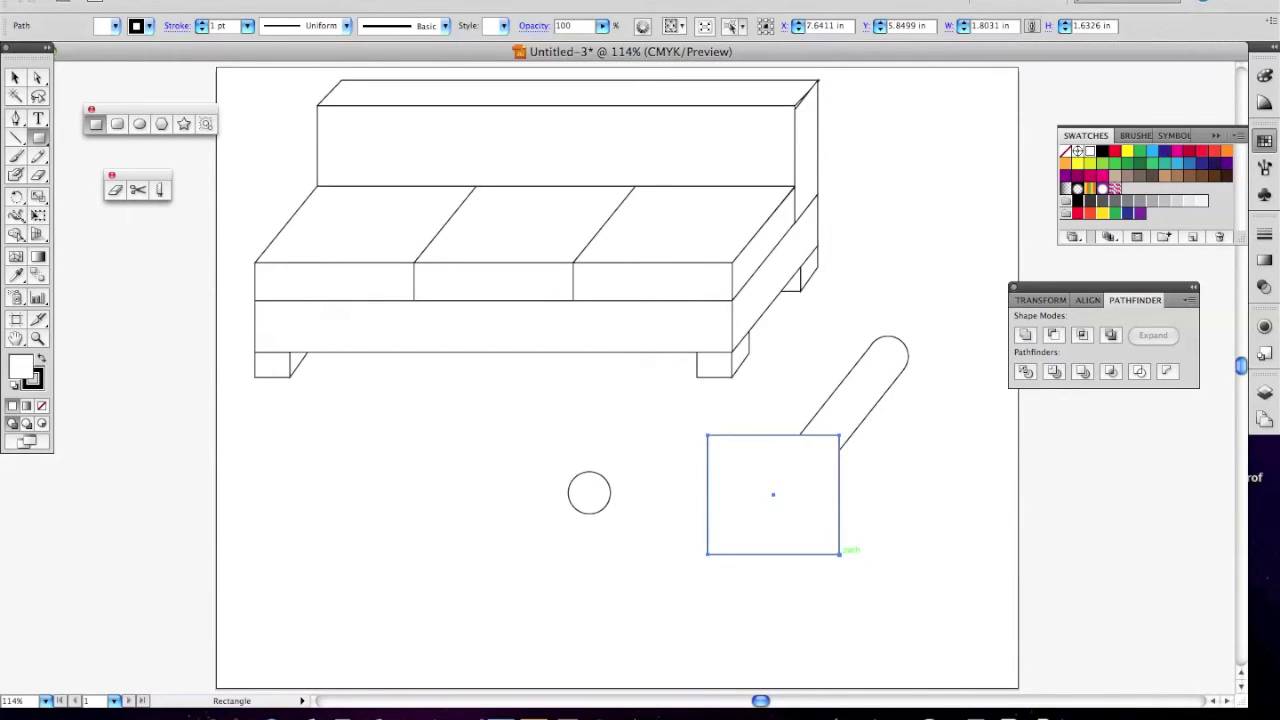
pyautogui.press('v')
pyautogui.moveTo(702, 430); pyautogui.dragTo(760, 428)
pyautogui.press('m')
pyautogui.press('v')
pyautogui.moveTo(775, 500); pyautogui.dragTo(785, 493)
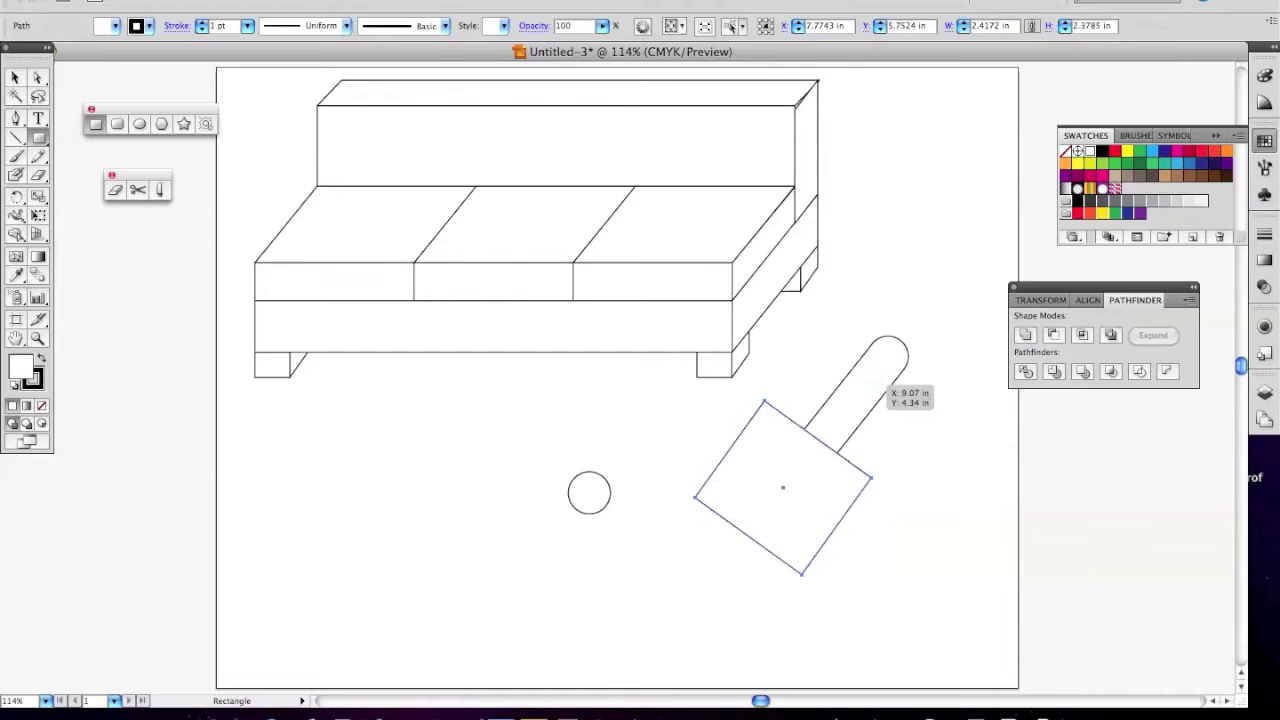
# Step: Subtract the rotated rectangle from the armrest with Minus Front, shortening it to about 1.43 by 1.60 in overall
pyautogui.click(882, 388)
pyautogui.click(724, 260)
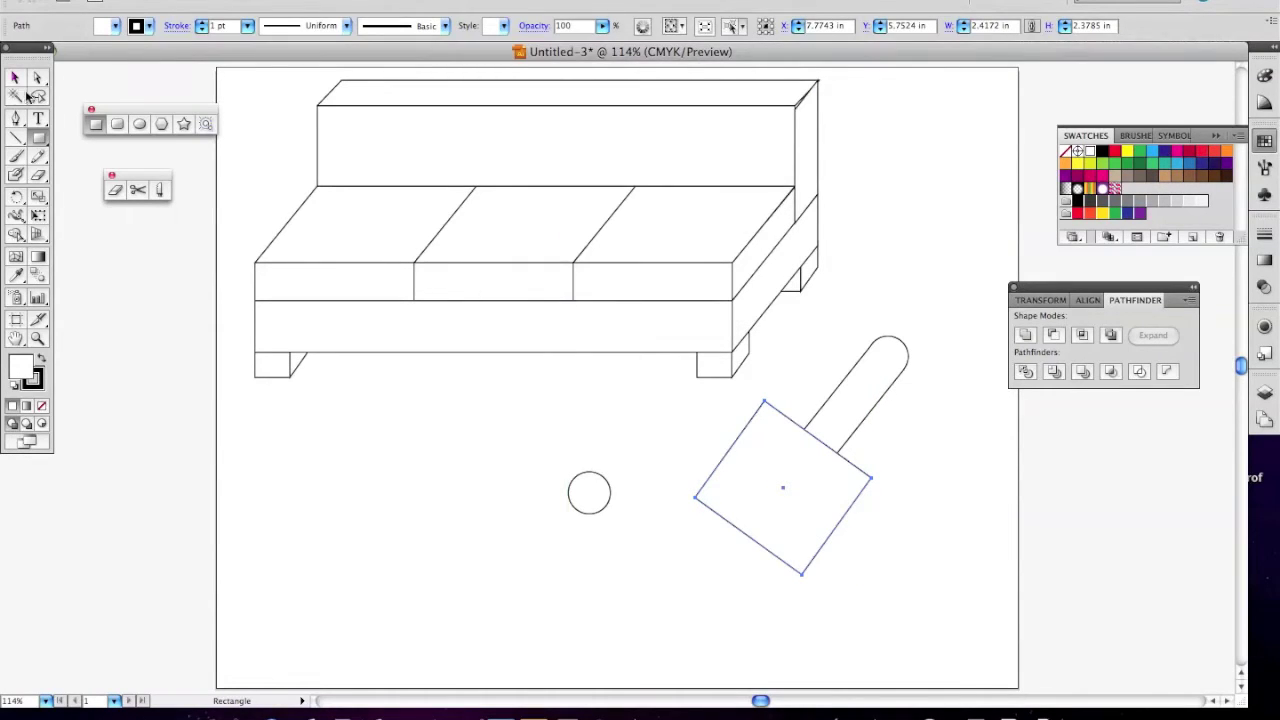
pyautogui.press('v')
pyautogui.keyDown('shift'); pyautogui.click(860, 405); pyautogui.keyUp('shift')
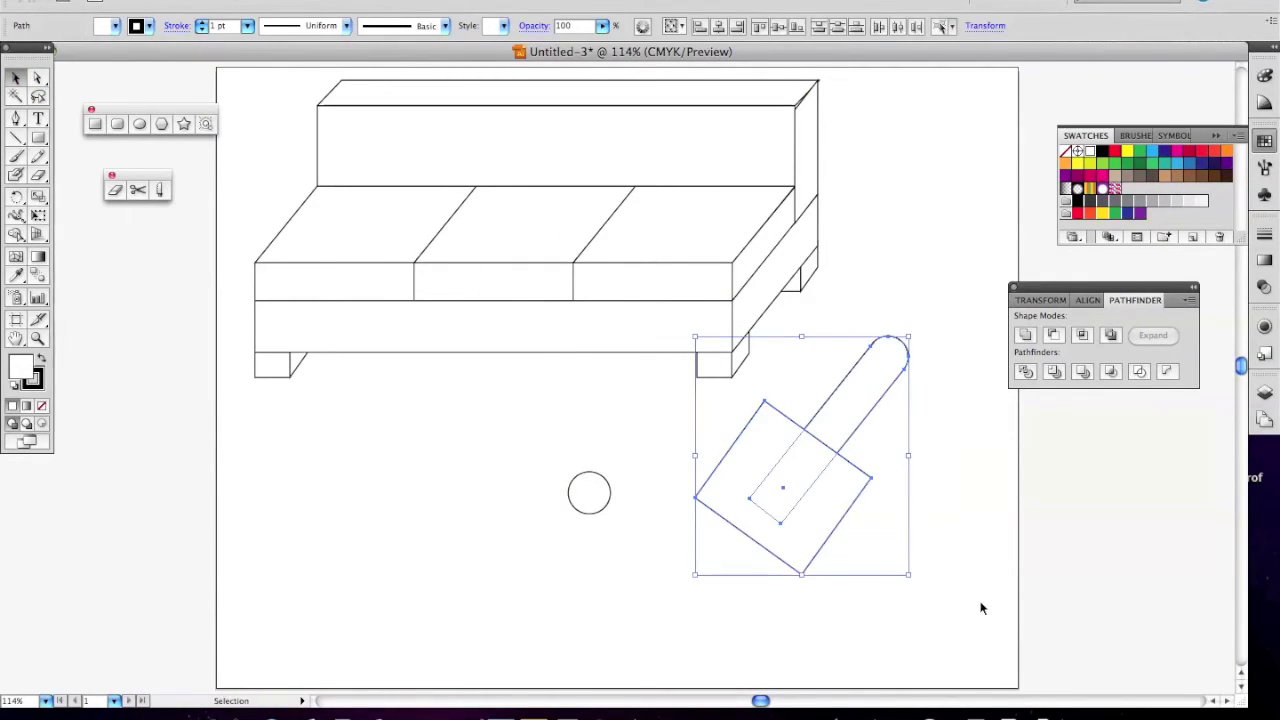
pyautogui.click(1055, 336)
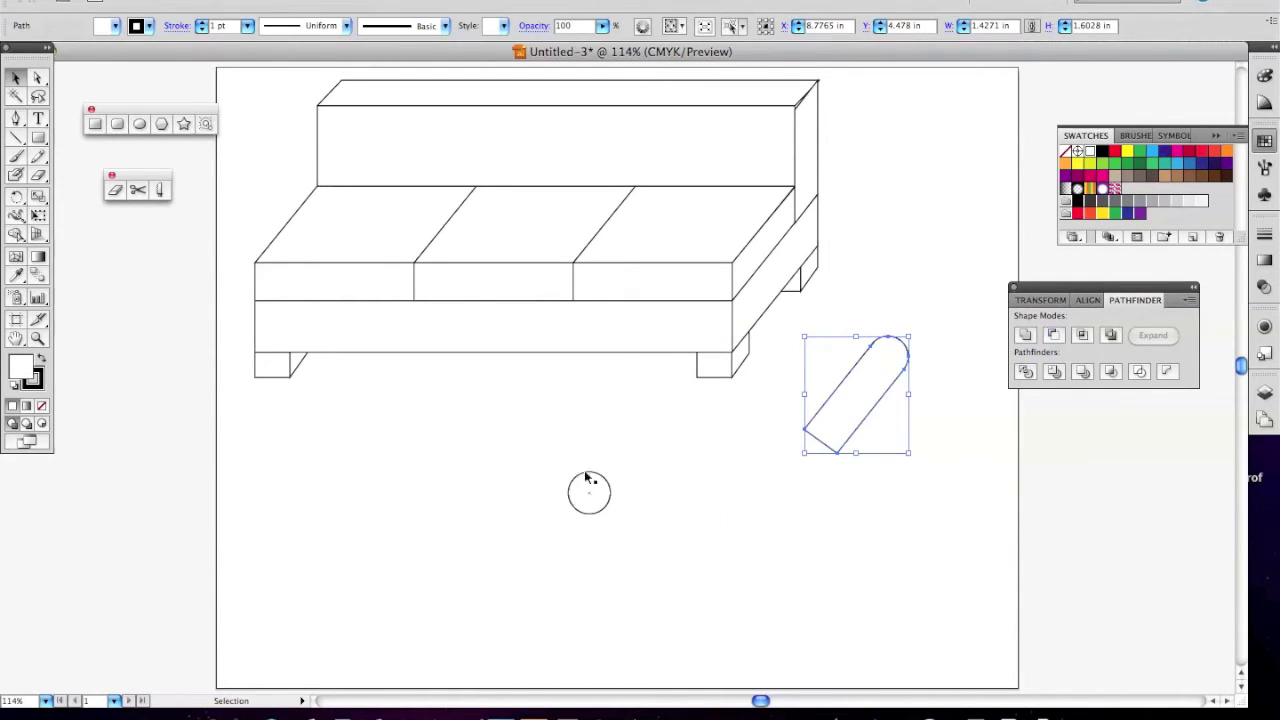
# Step: Place the spare circle over the armrest's cut lower end and bring it in front of the armrest
pyautogui.moveTo(603, 494); pyautogui.dragTo(822, 445)
pyautogui.click(825, 570)
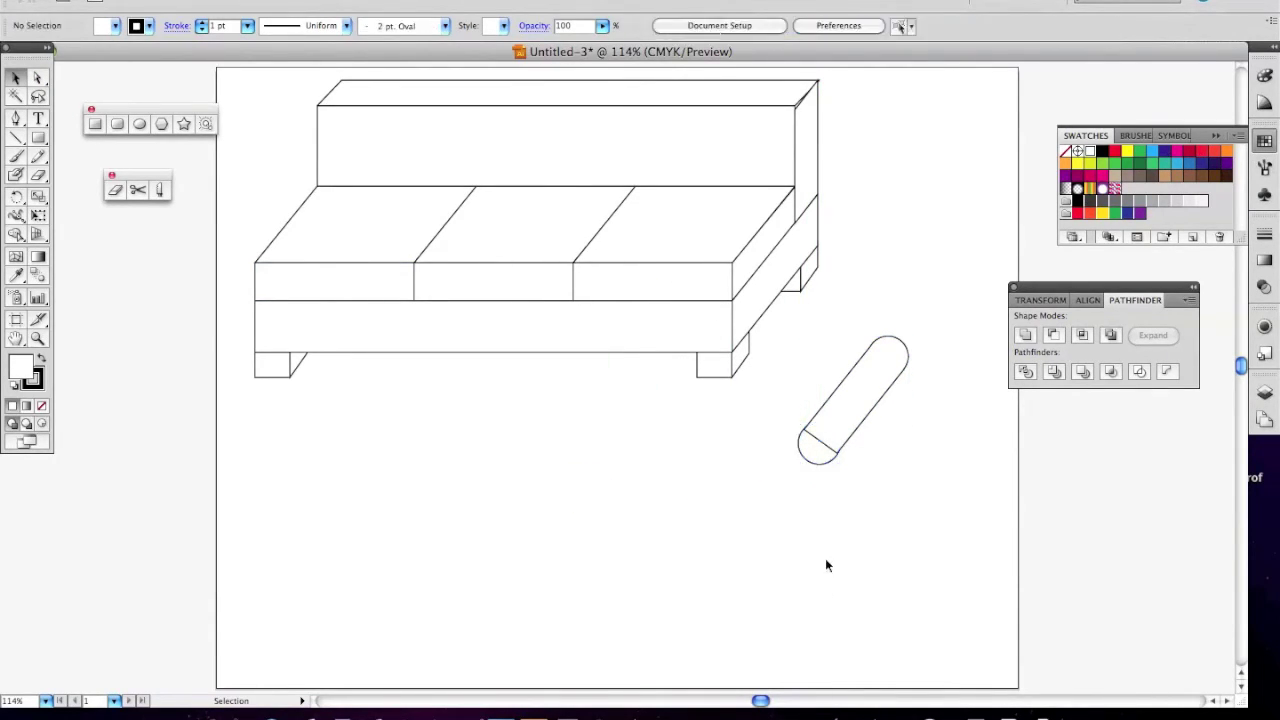
pyautogui.click(815, 456)
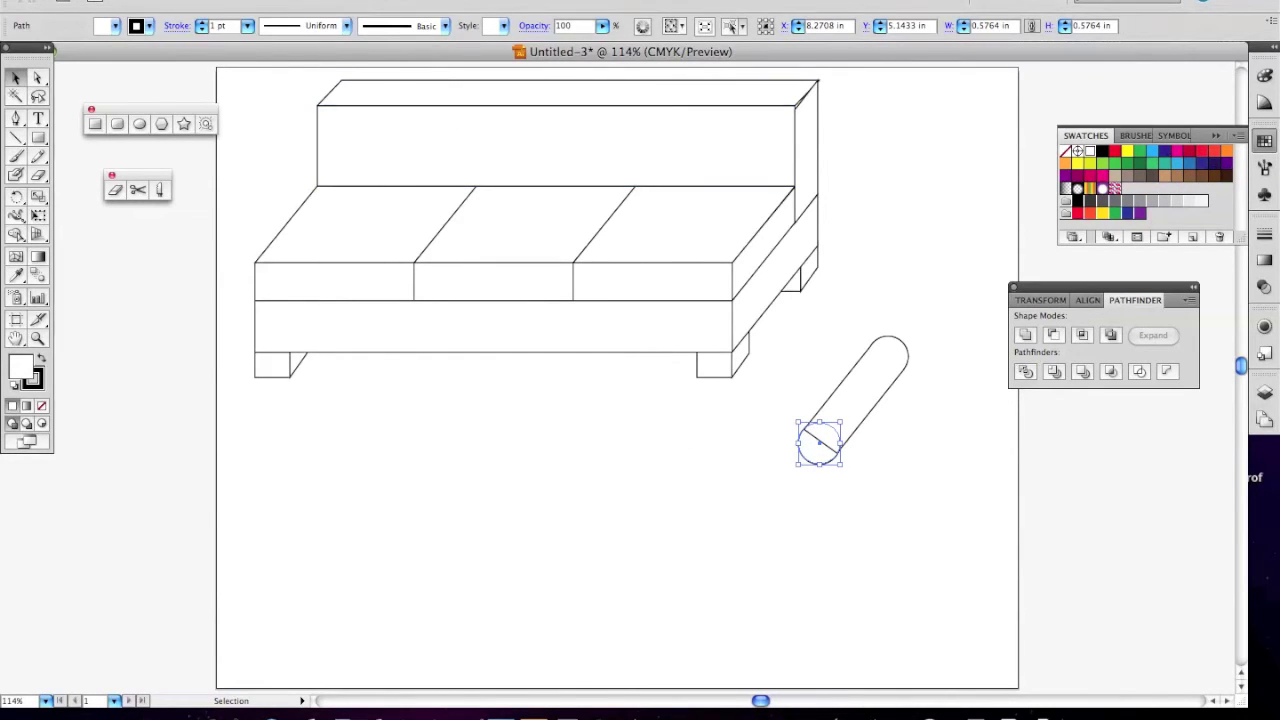
pyautogui.click(230, 0)
pyautogui.moveTo(233, 8)
pyautogui.click(450, 10)
# Step: Group the armrest's body with its front circle and deselect the group
pyautogui.moveTo(932, 330); pyautogui.dragTo(790, 503)
pyautogui.click(230, 0)
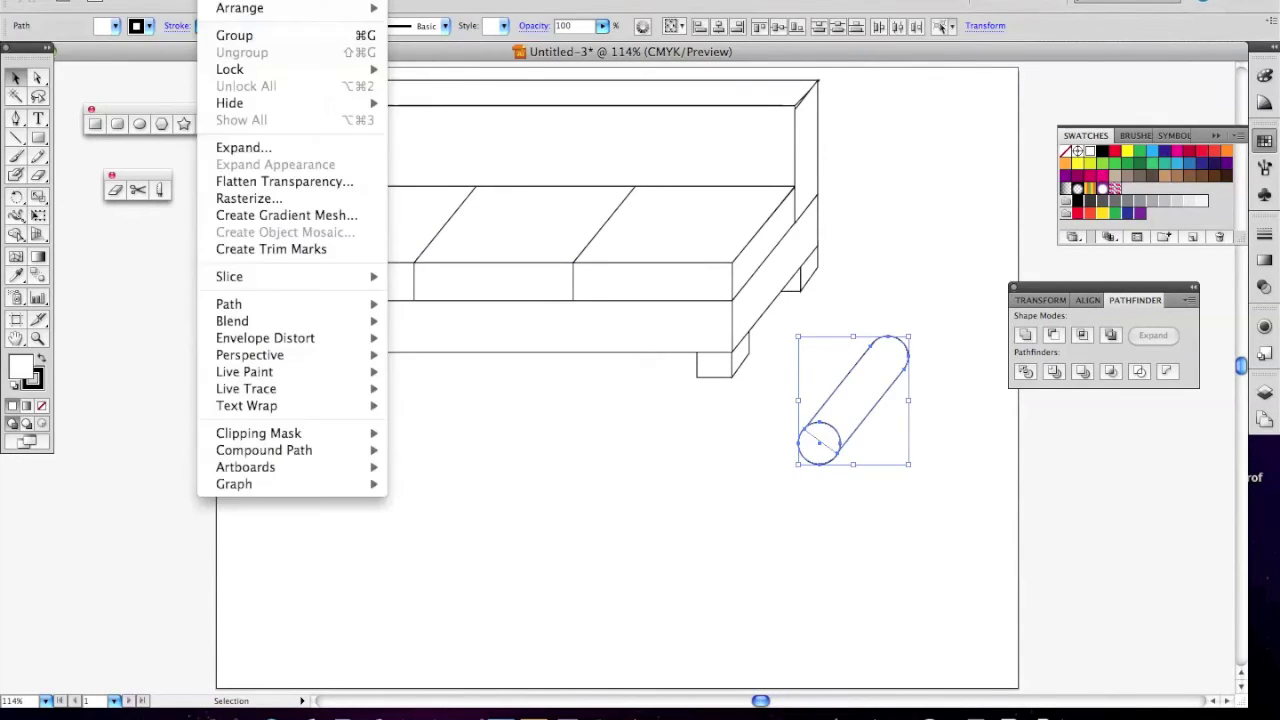
pyautogui.click(247, 37)
pyautogui.click(678, 474)
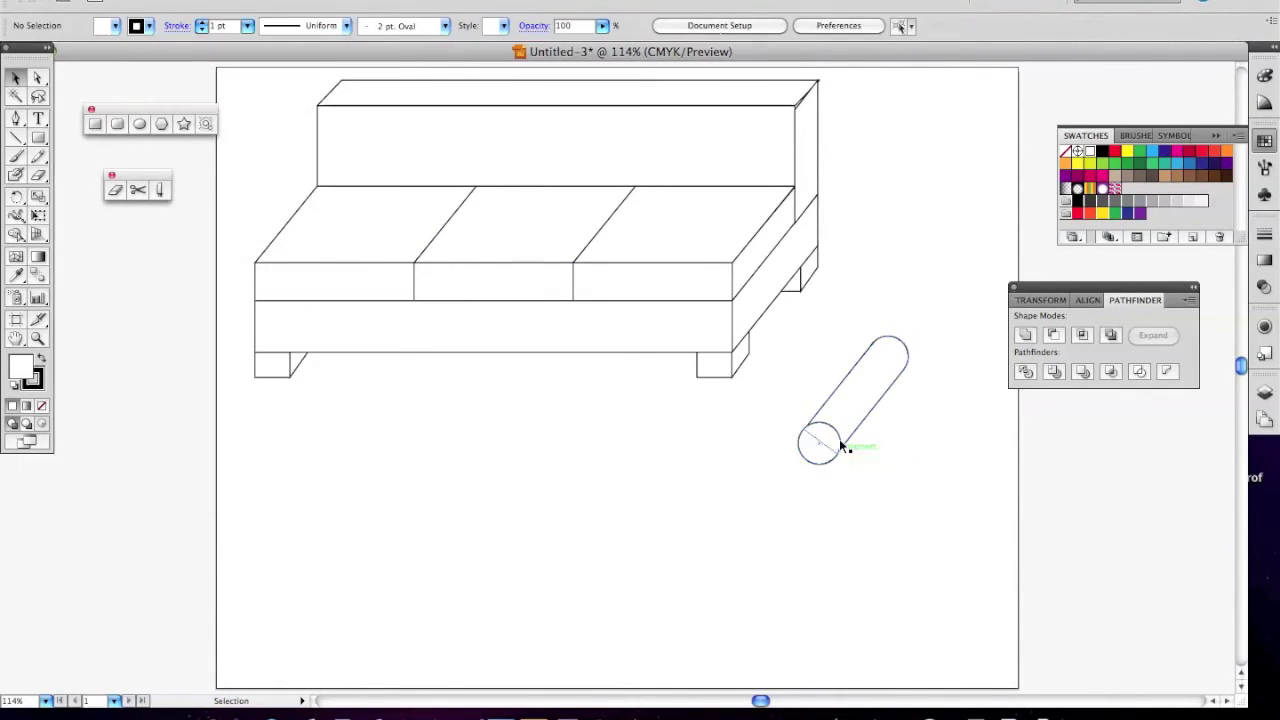
# Step: Place the armrest along the left side of the sofa seat and put a copy along the right side
pyautogui.moveTo(863, 400); pyautogui.dragTo(315, 205)
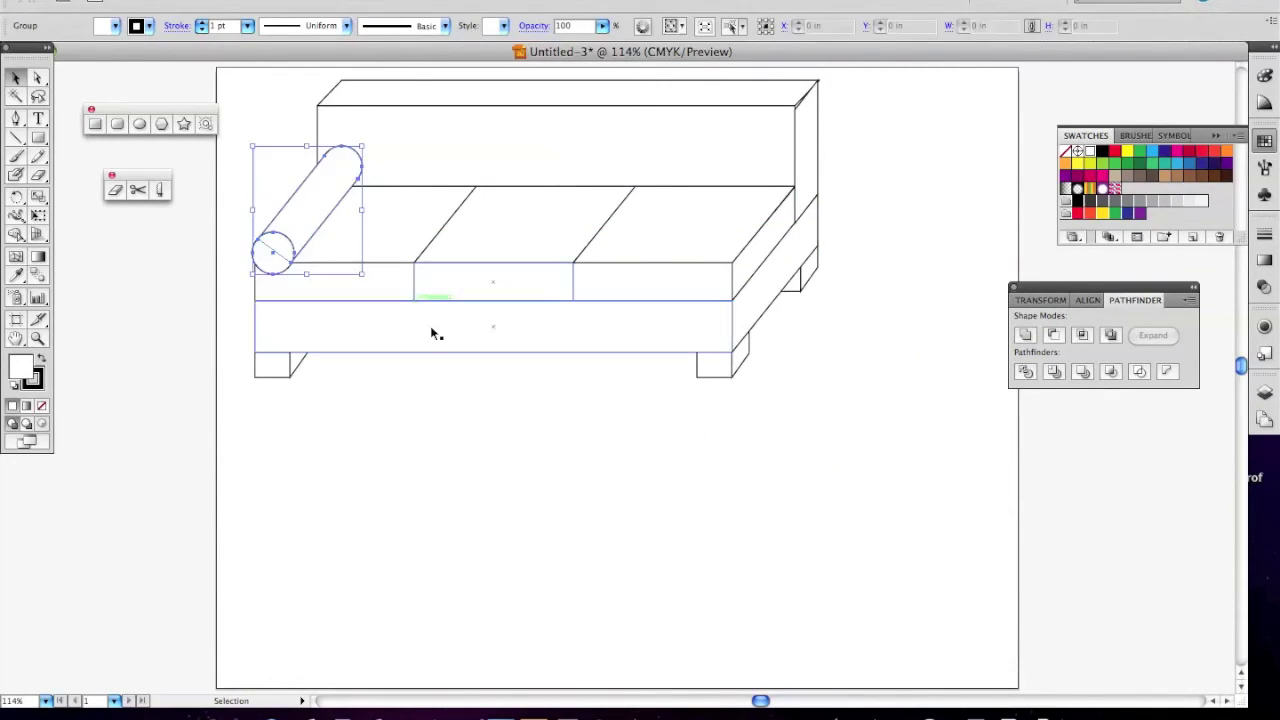
pyautogui.keyDown('shift'); pyautogui.click(312, 213); pyautogui.keyUp('shift')
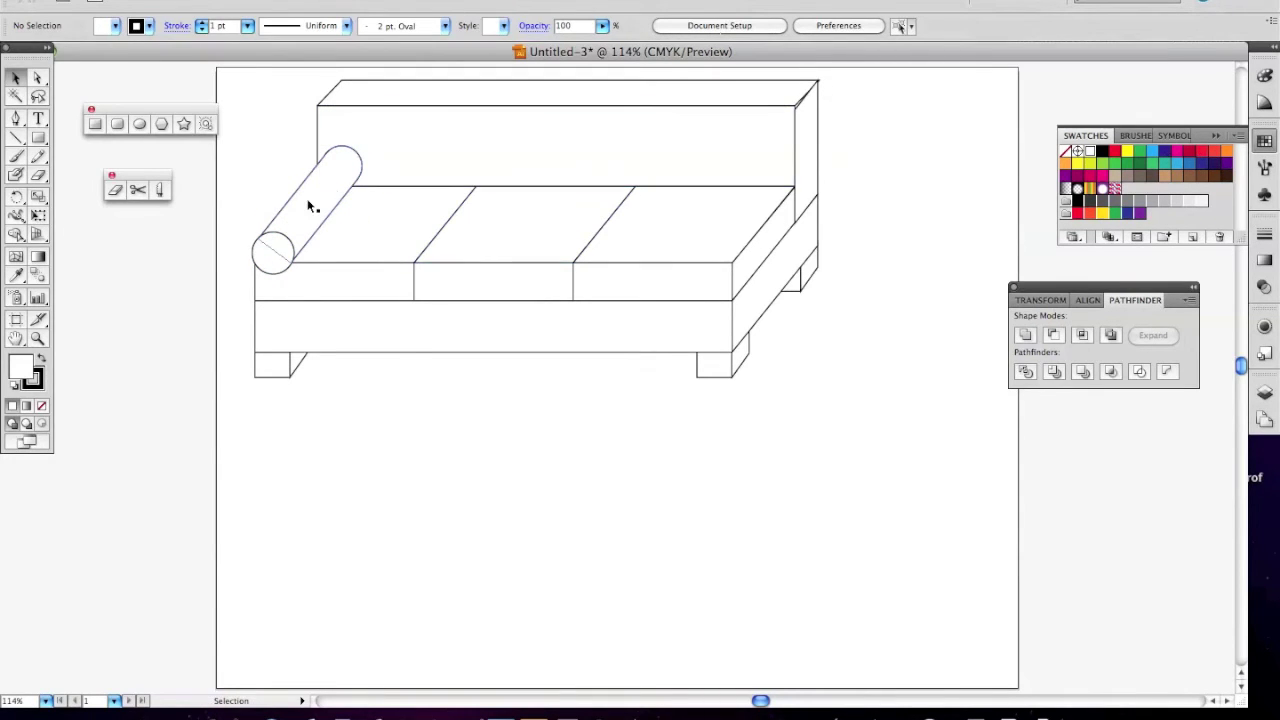
pyautogui.moveTo(308, 206); pyautogui.dragTo(752, 211)
pyautogui.click(783, 466)
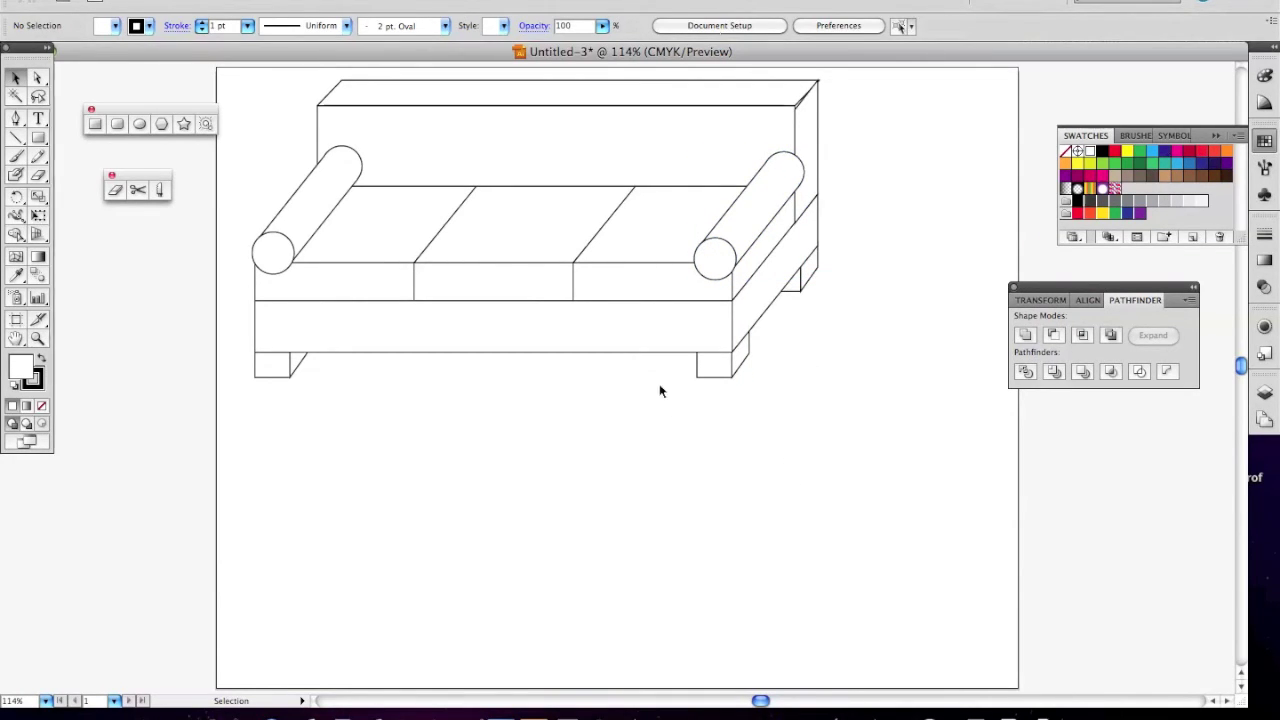
# Step: Group the sofa with both armrests, move the group to the middle of the artboard and deselect it
pyautogui.hotkey('ctrl', 'a')
pyautogui.press('v')
pyautogui.click(225, 2)
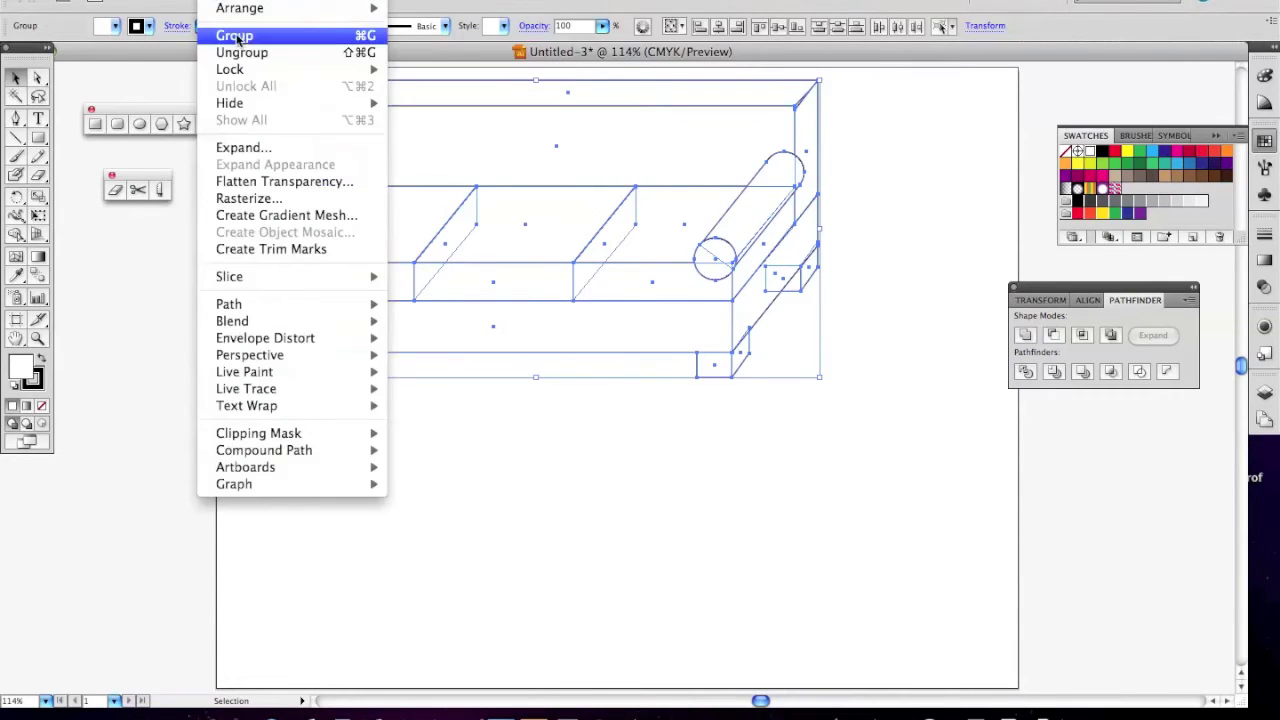
pyautogui.click(243, 31)
pyautogui.moveTo(543, 214); pyautogui.dragTo(633, 338)
pyautogui.click(360, 148)
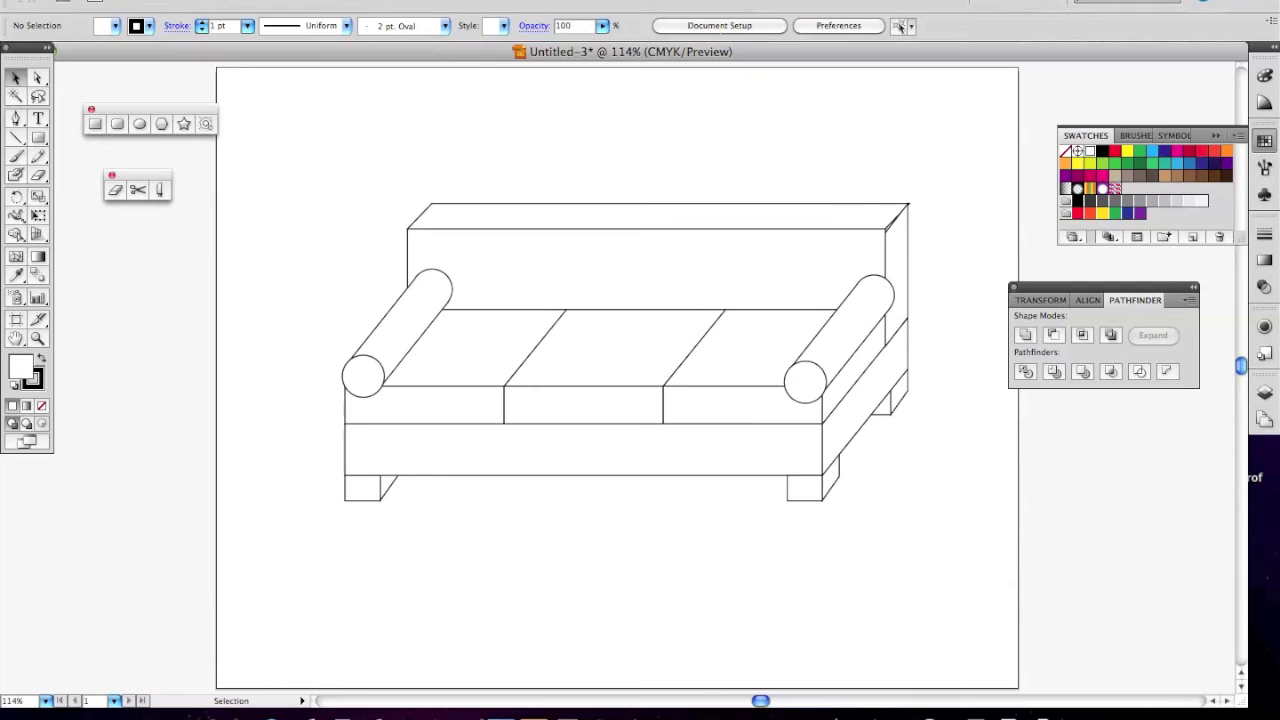
# Step: Try to save the drawing as sofa.ai in Documents, replacing the existing file, and cancel at the format options
pyautogui.click(140, 1)
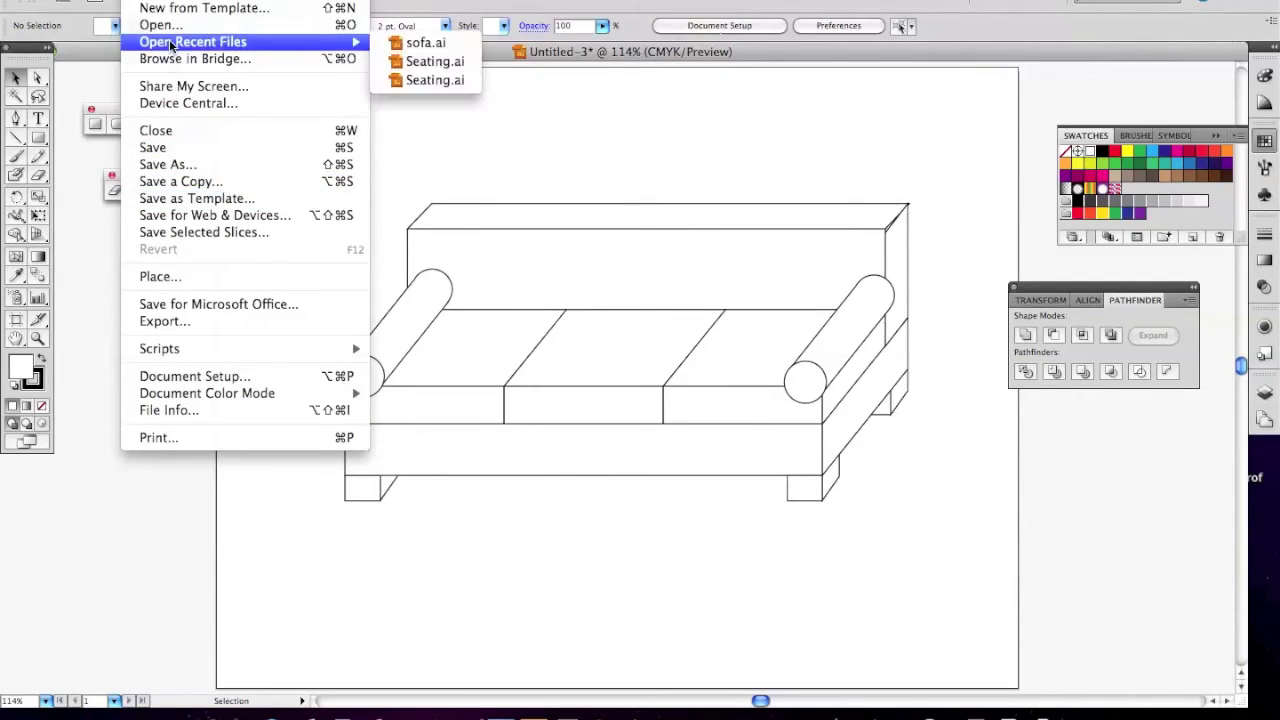
pyautogui.click(160, 163)
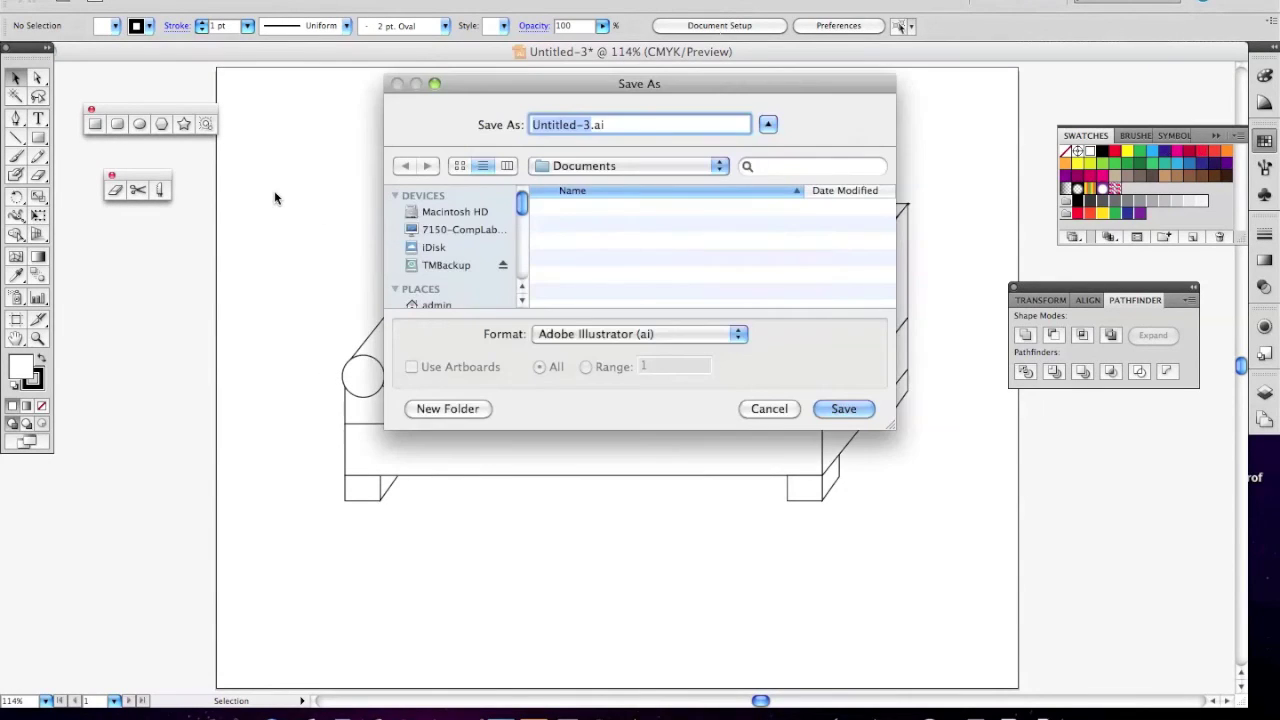
pyautogui.write('sofa')
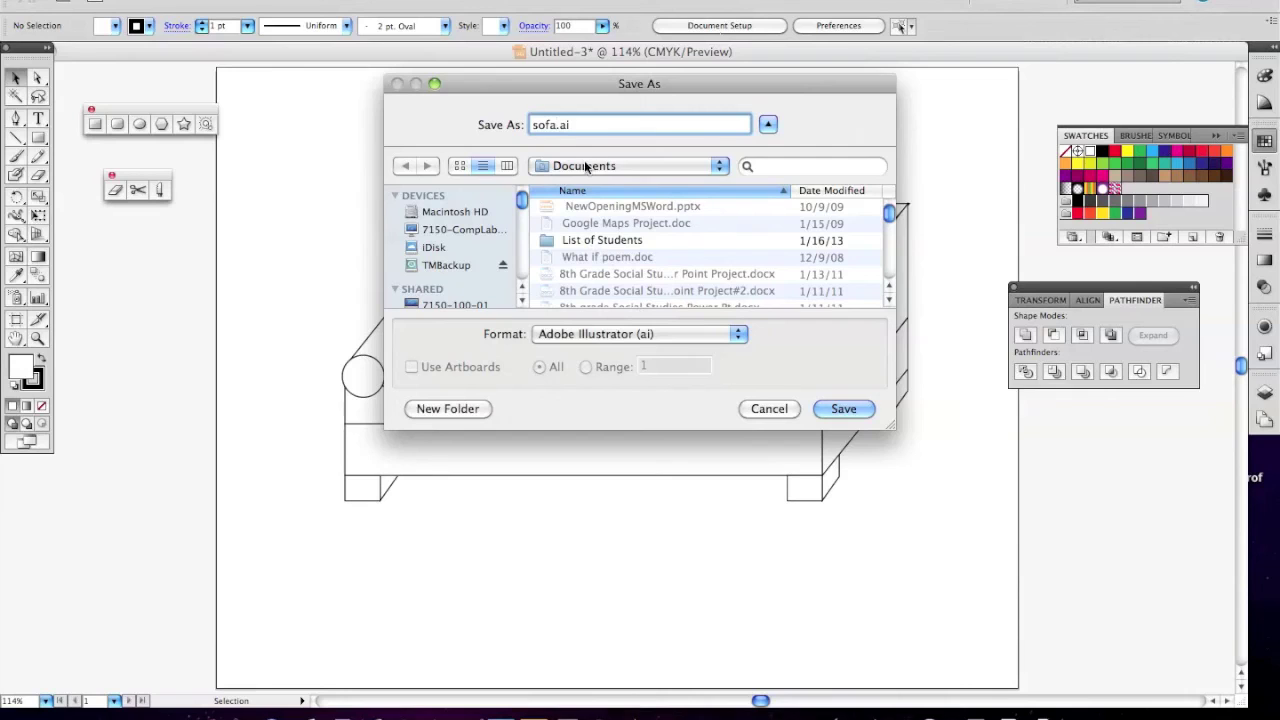
pyautogui.click(855, 411)
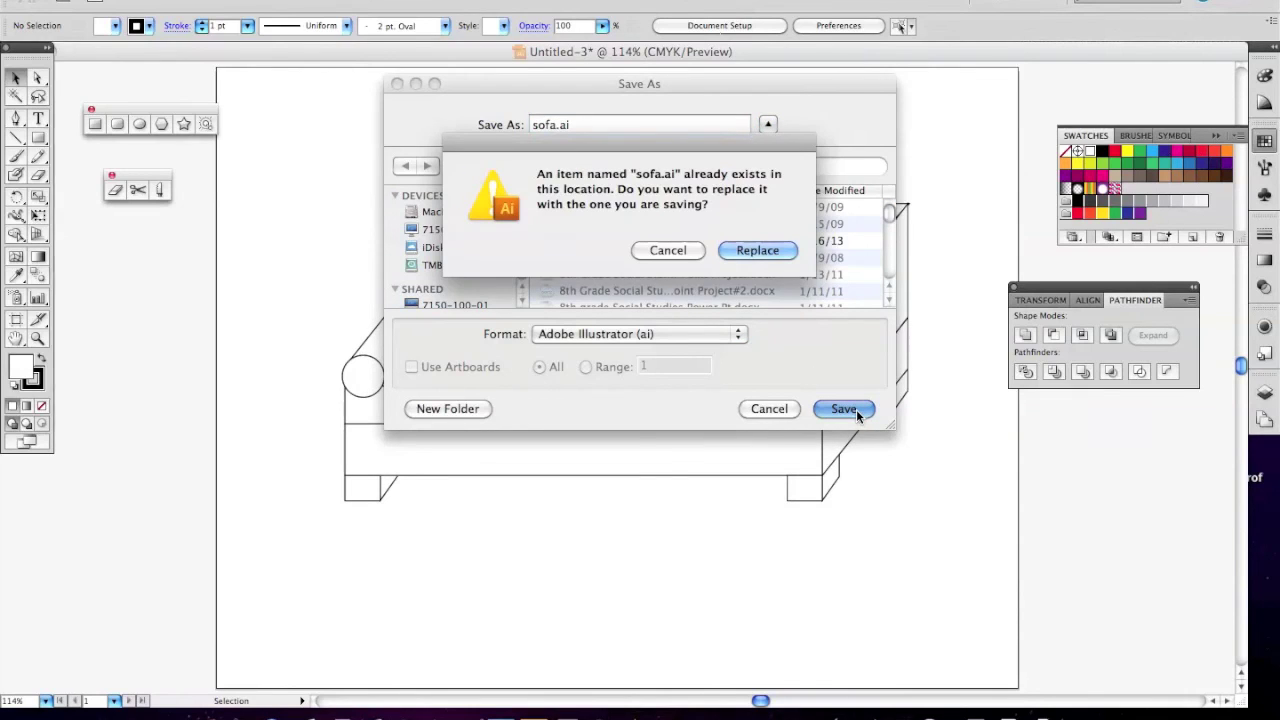
pyautogui.click(756, 250)
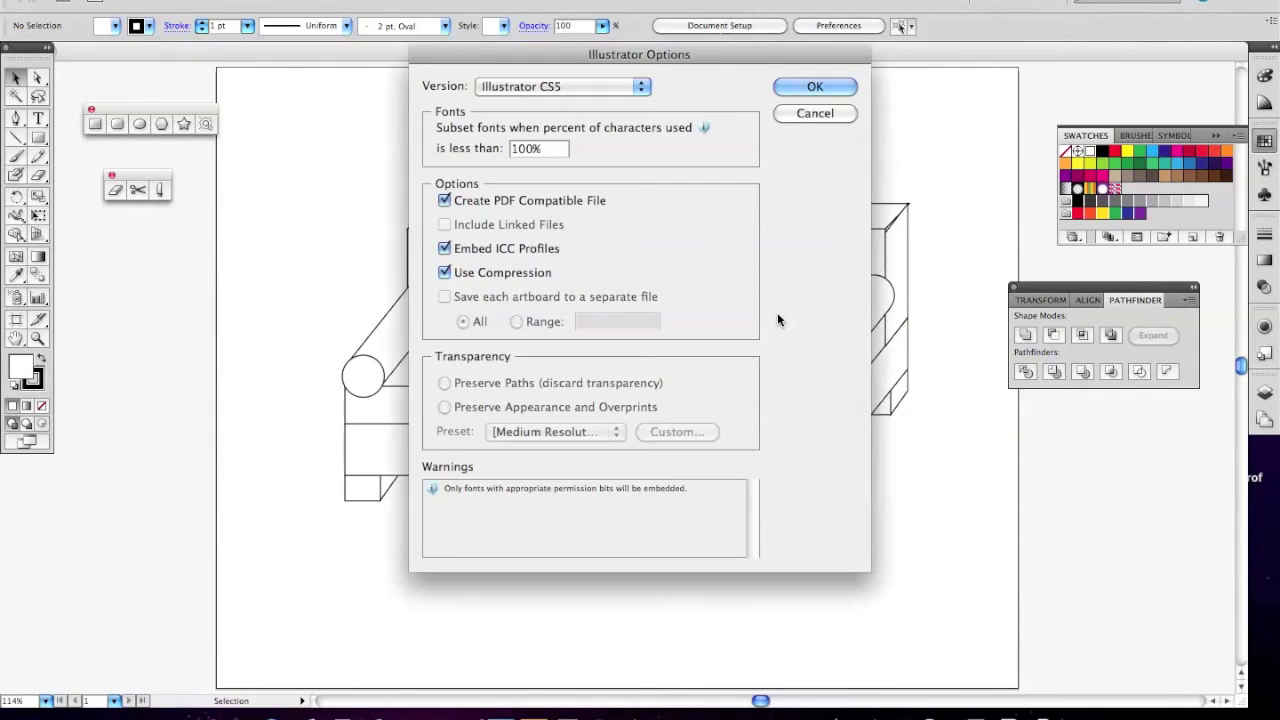
pyautogui.click(805, 111)
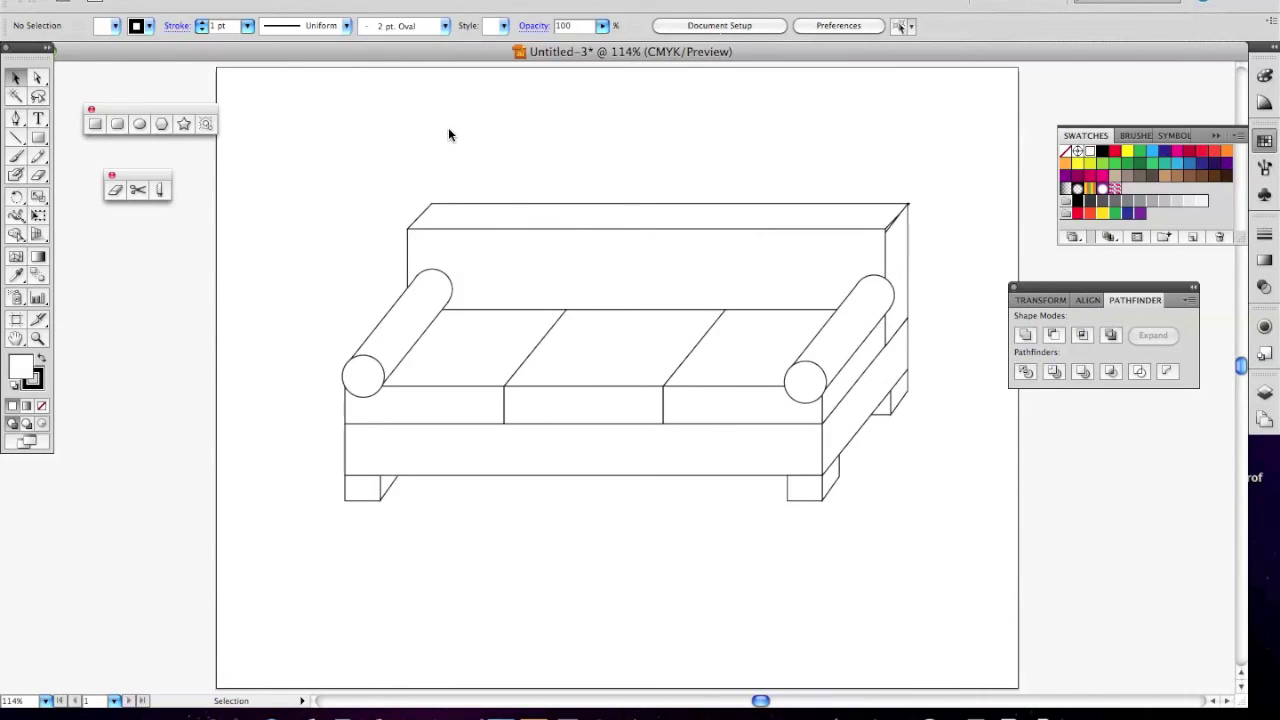